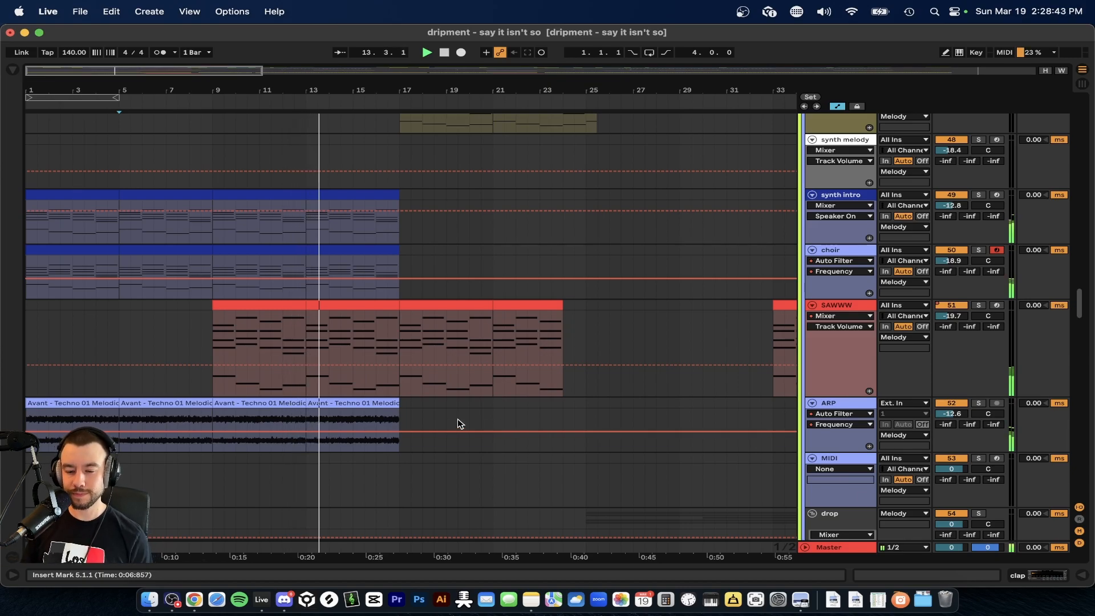
Follow the playback through the intro, melody and drop synth tracks, examining which clips play up to about bar 29.
scroll(433, 418, "up", 5)
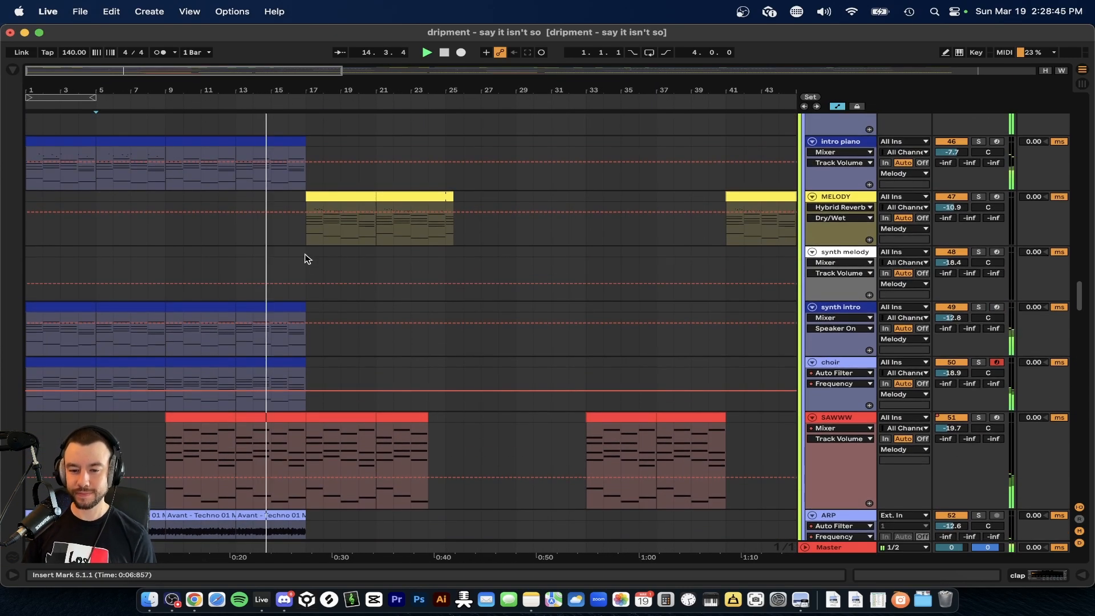
scroll(324, 264, "up", 5)
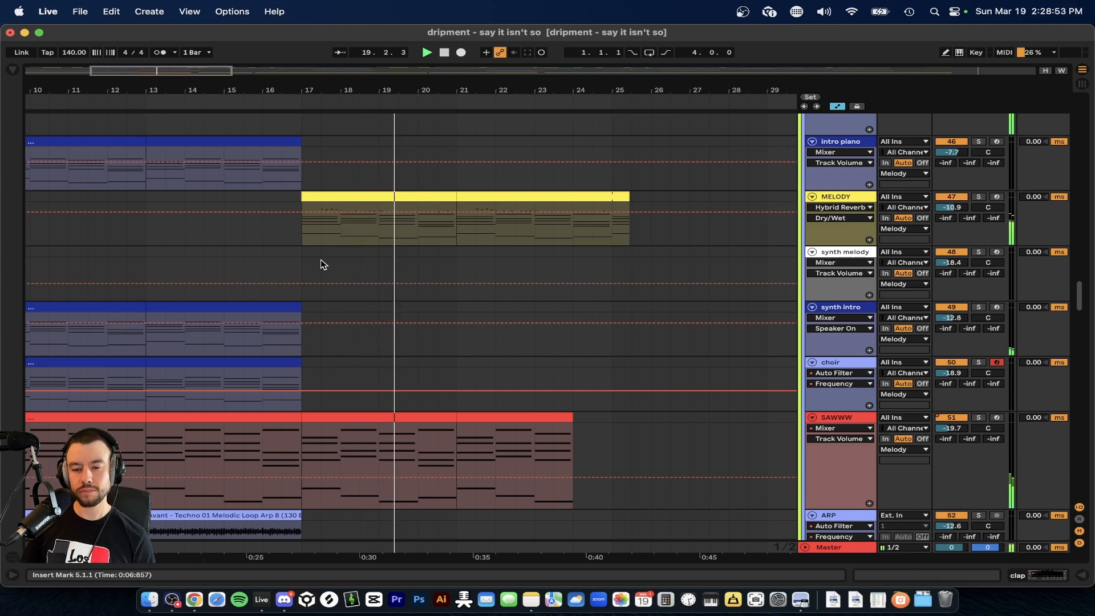
scroll(324, 264, "down", 5)
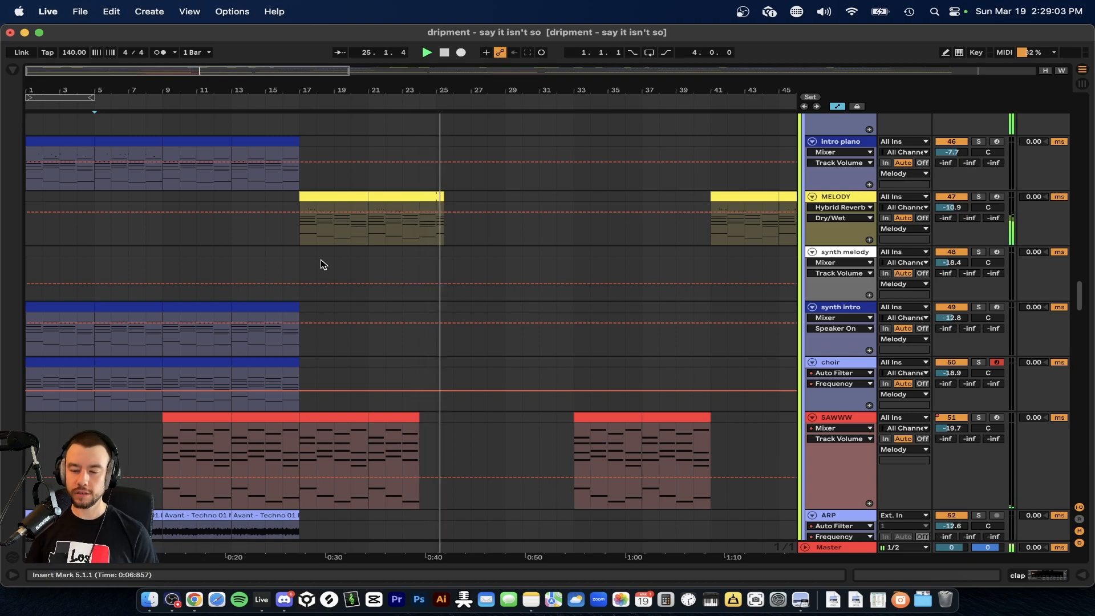
scroll(323, 264, "down", 10)
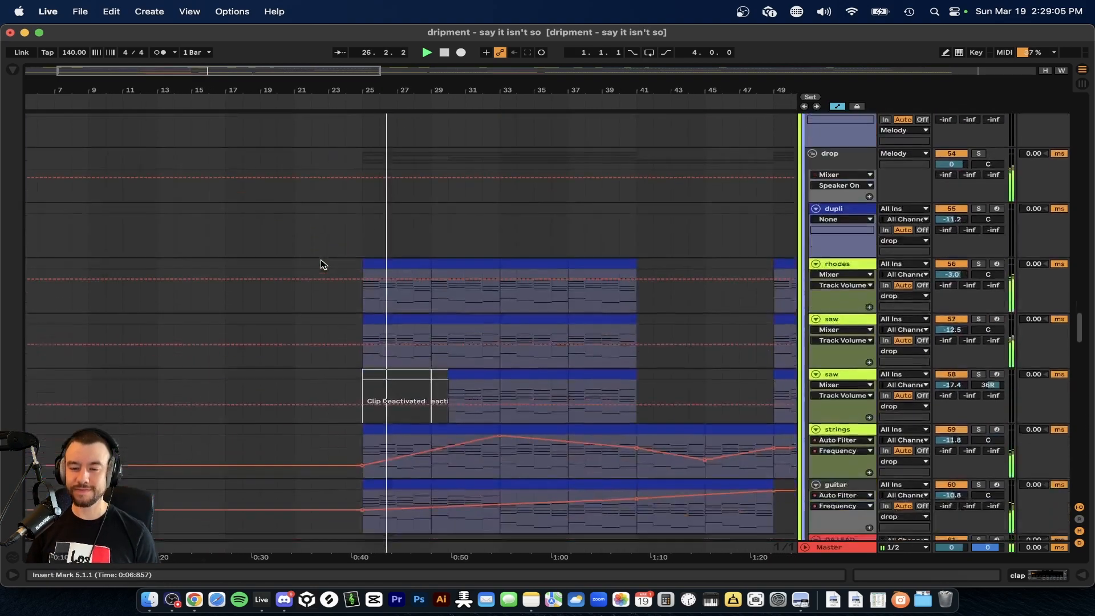
scroll(378, 280, "up", 3)
scroll(380, 282, "up", 3)
scroll(380, 282, "right", 3)
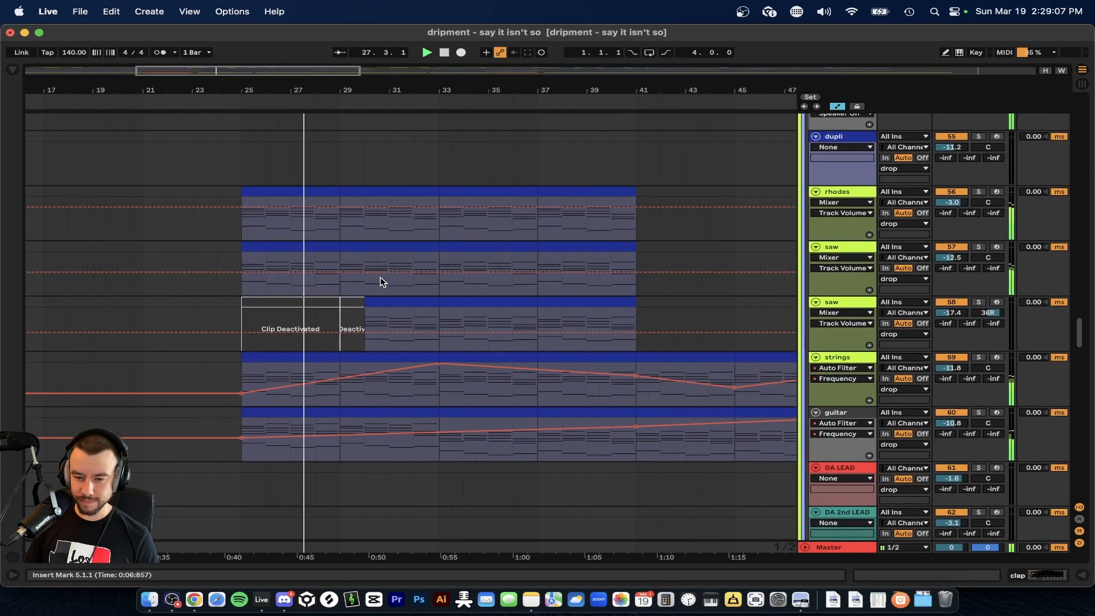
scroll(380, 282, "up", 4)
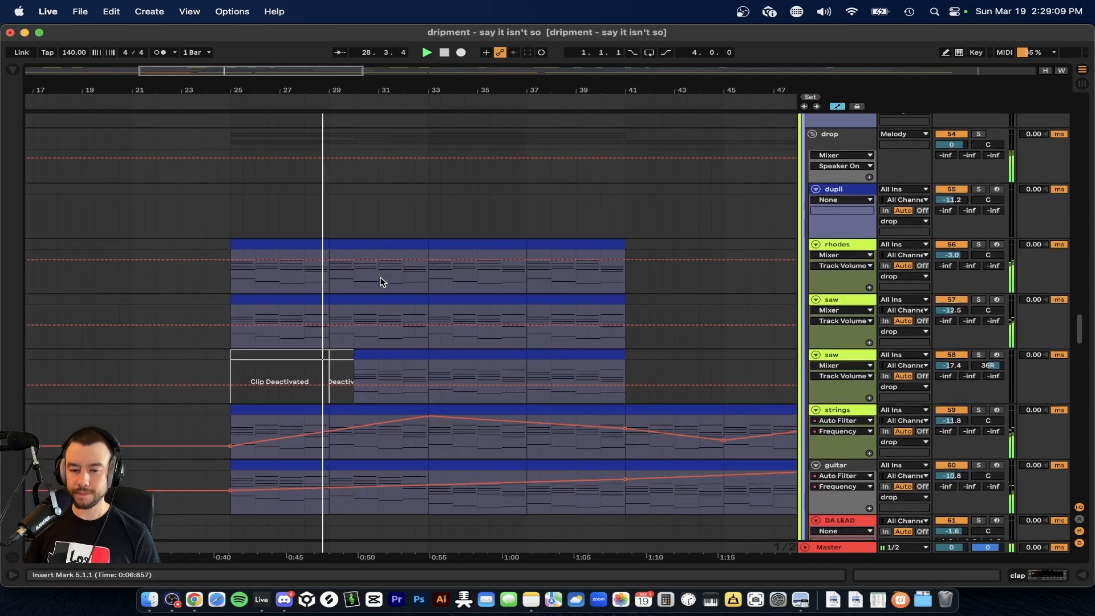
scroll(380, 282, "up", 15)
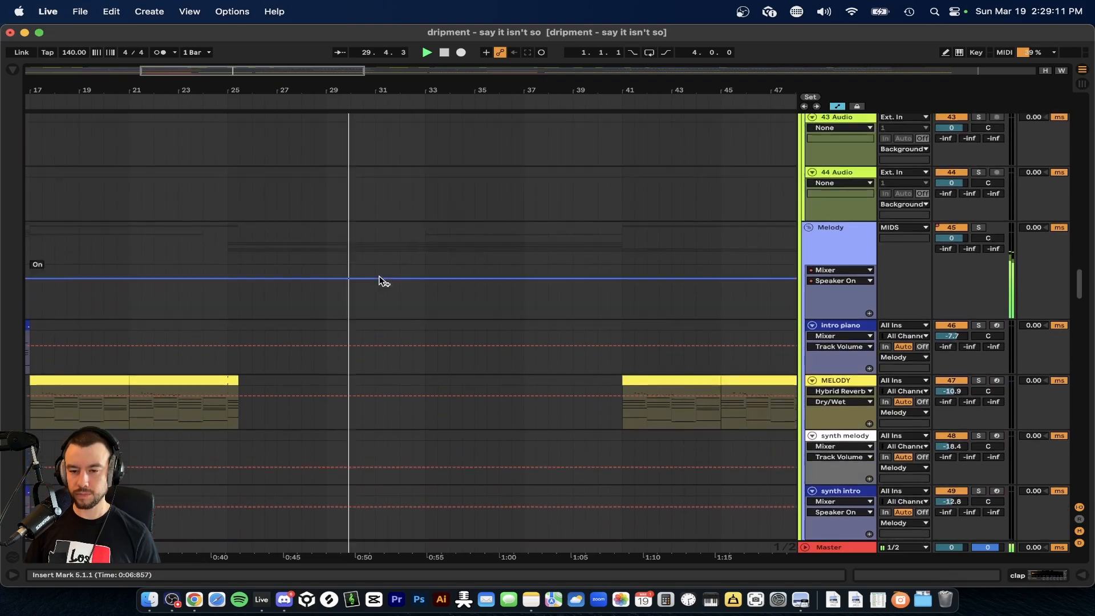
Examine the vocal and sample tracks, including the FADED and DEMETRI BOI clips between about bars 25 and 41.
scroll(381, 282, "up", 20)
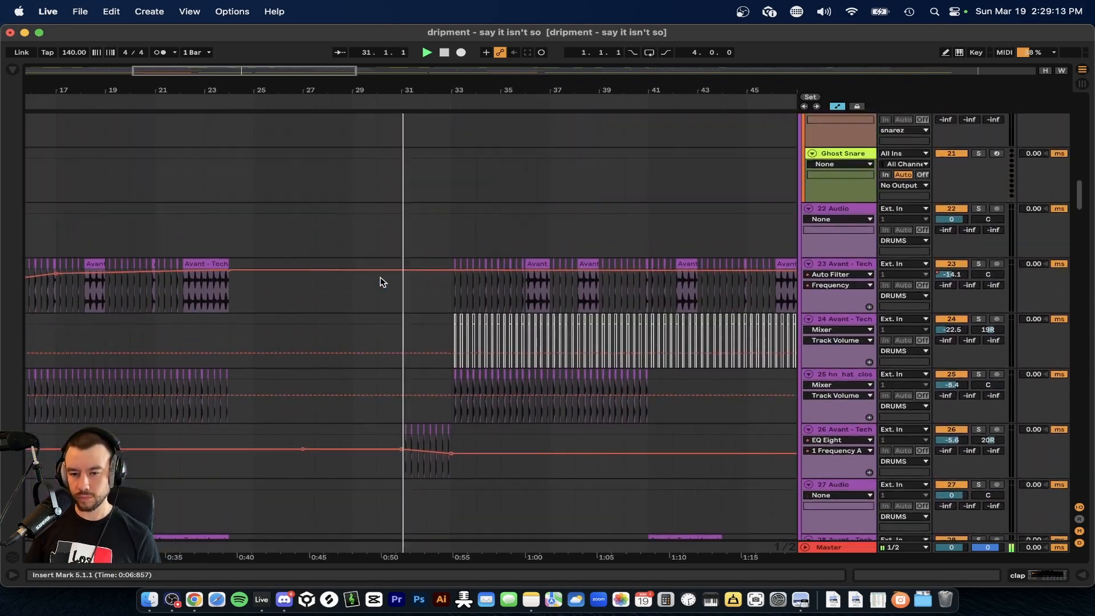
scroll(382, 282, "up", 20)
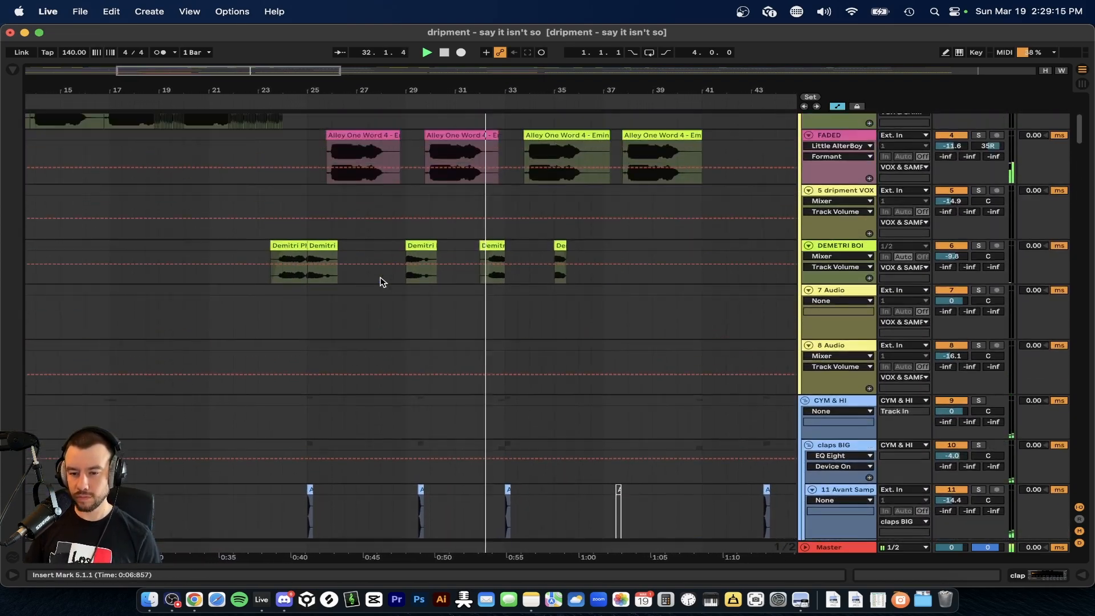
scroll(483, 364, "up", 5)
scroll(483, 366, "right", 3)
scroll(483, 366, "down", 2)
scroll(550, 381, "up", 2)
scroll(553, 381, "down", 3)
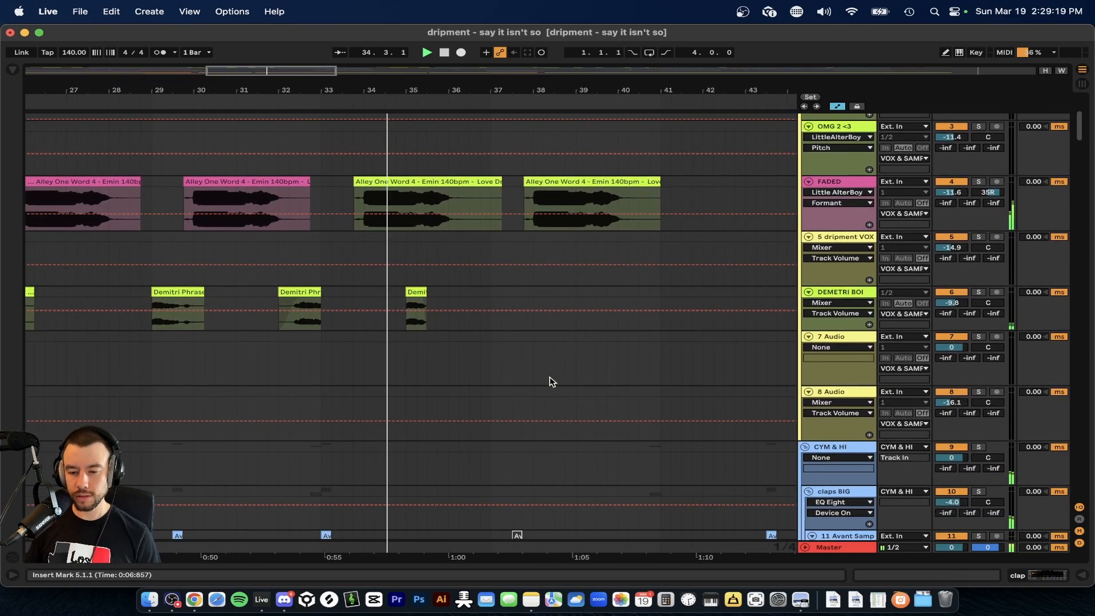
scroll(553, 381, "down", 2)
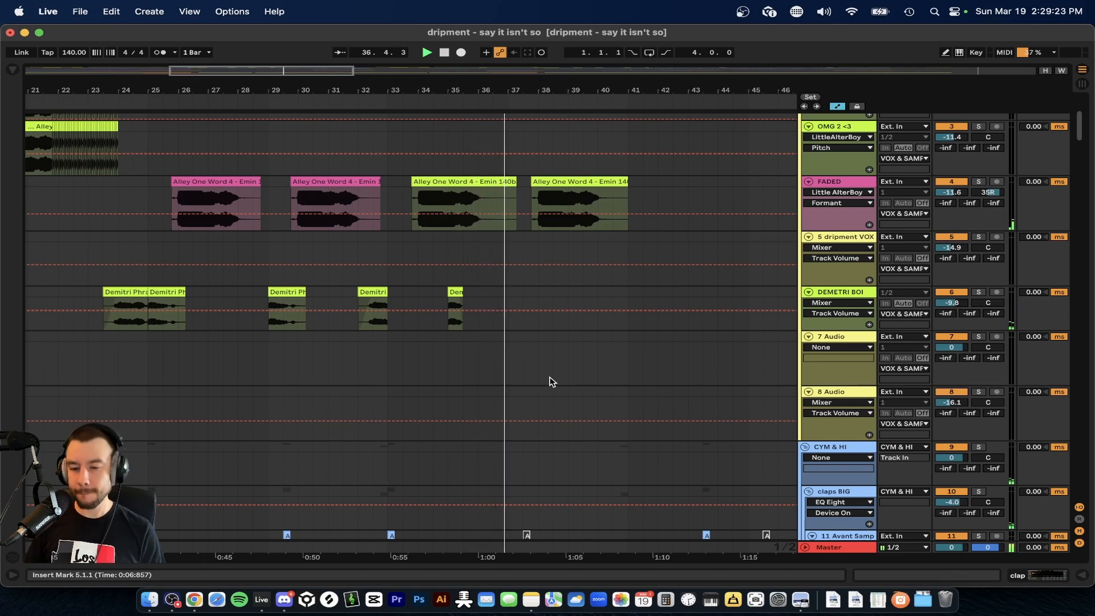
Examine the snare, hat and Breaks/Fills tracks during playback from about bar 38 to bar 48.
scroll(552, 381, "down", 12)
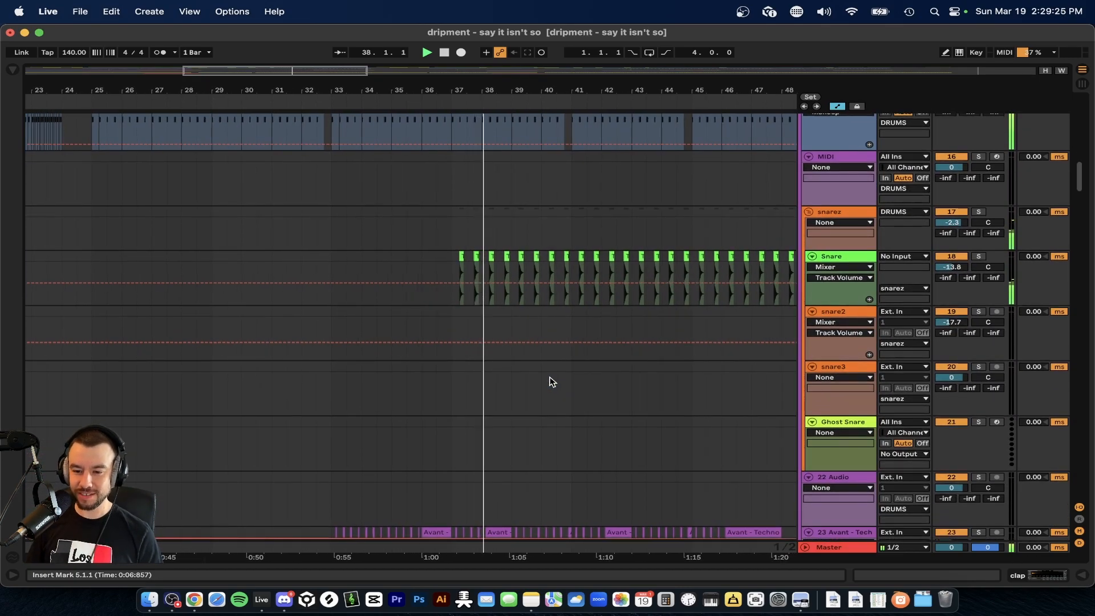
scroll(552, 381, "up", 3)
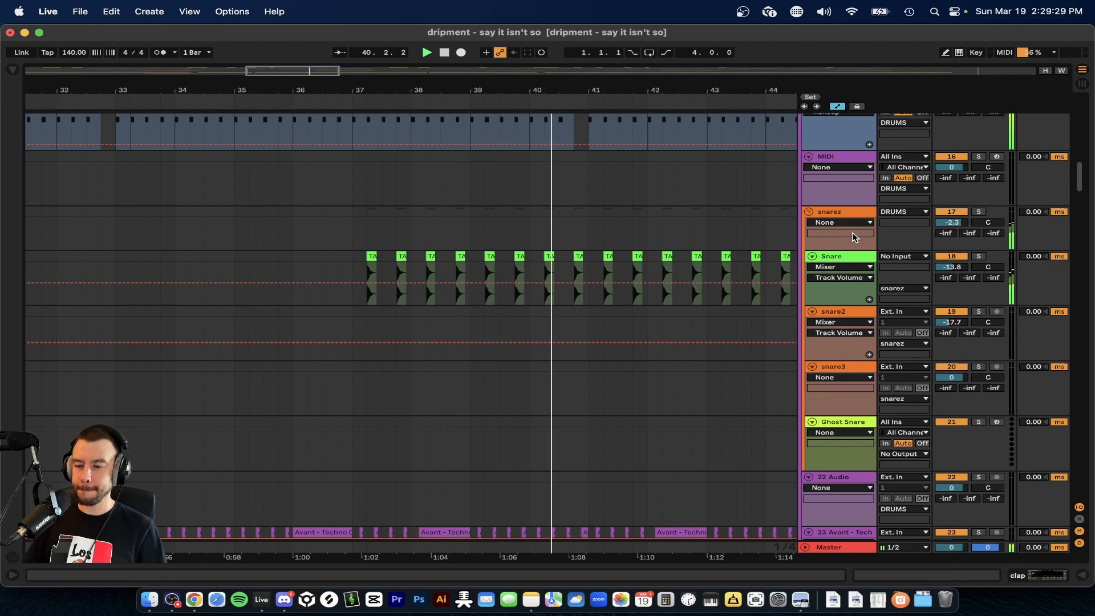
scroll(525, 295, "down", 12)
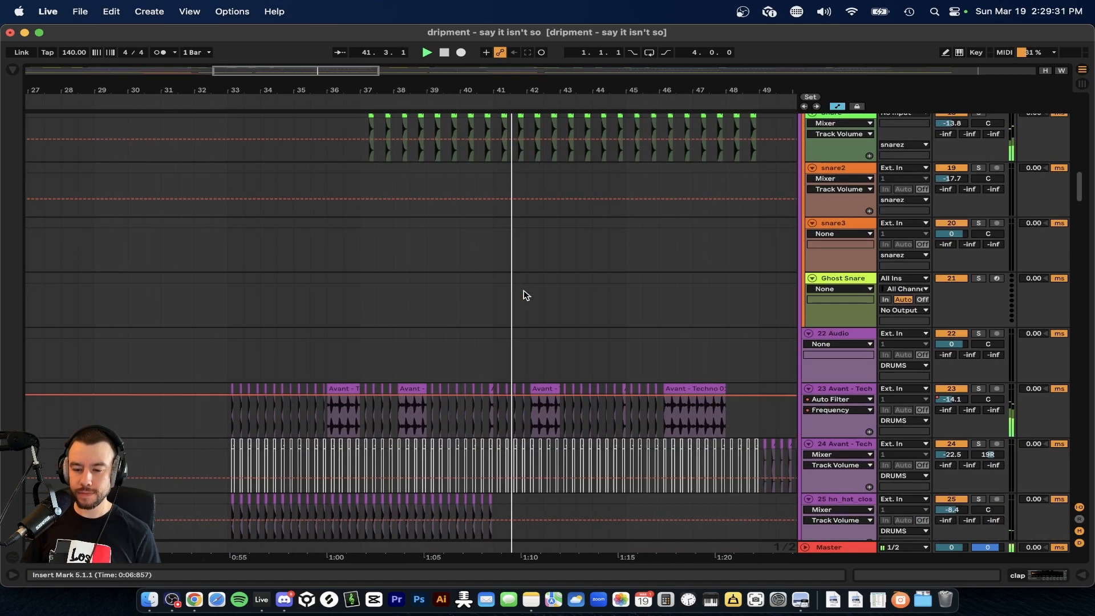
scroll(529, 450, "down", 2)
scroll(529, 450, "up", 3)
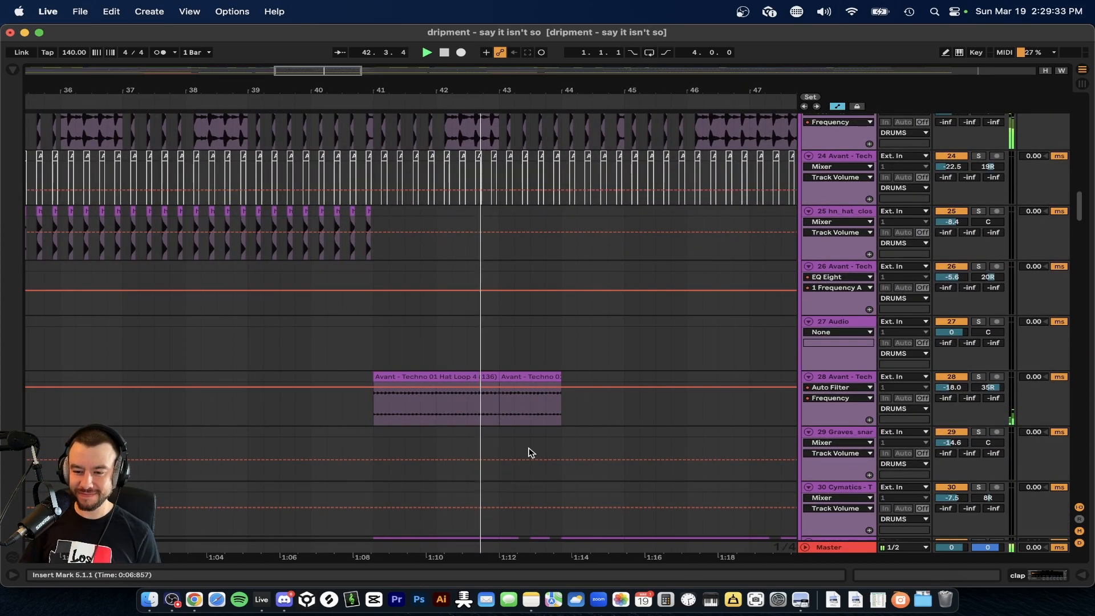
scroll(528, 449, "down", 4)
scroll(529, 452, "down", 2)
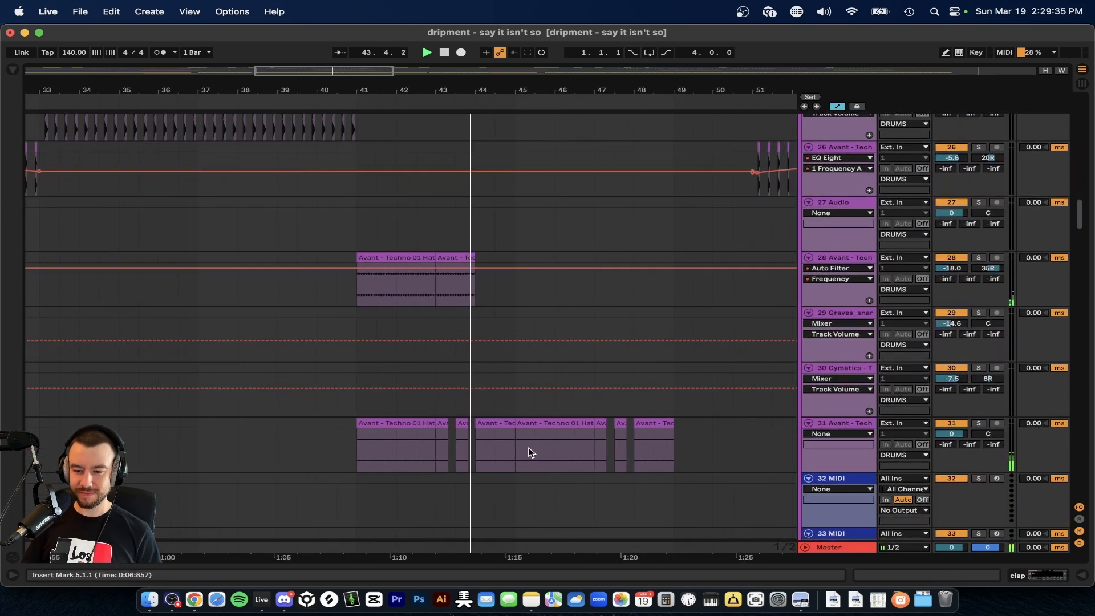
scroll(528, 452, "up", 4)
scroll(528, 453, "down", 5)
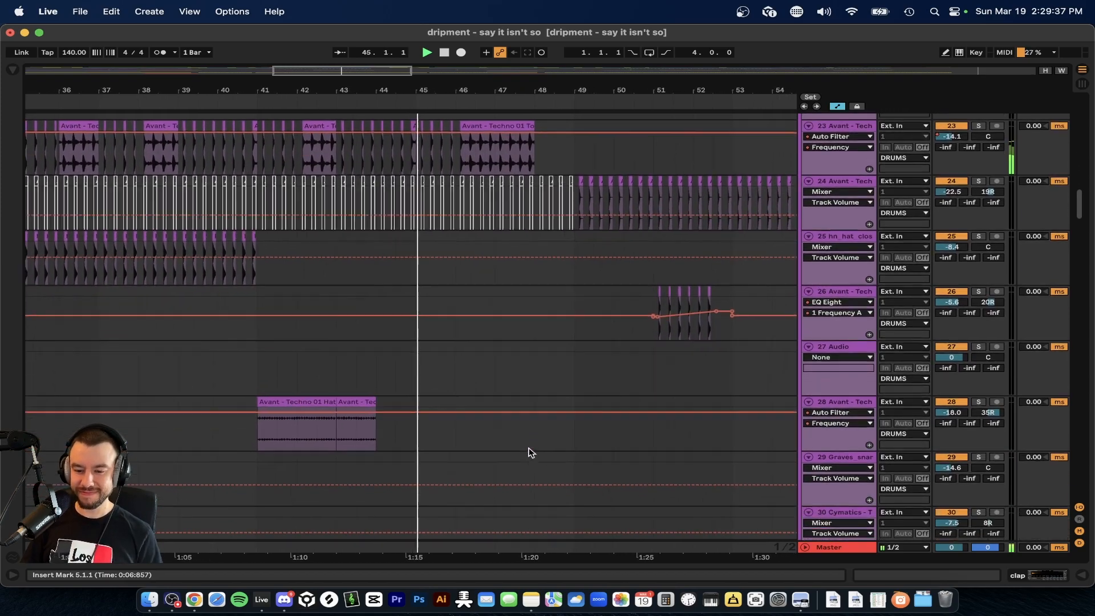
scroll(530, 453, "down", 4)
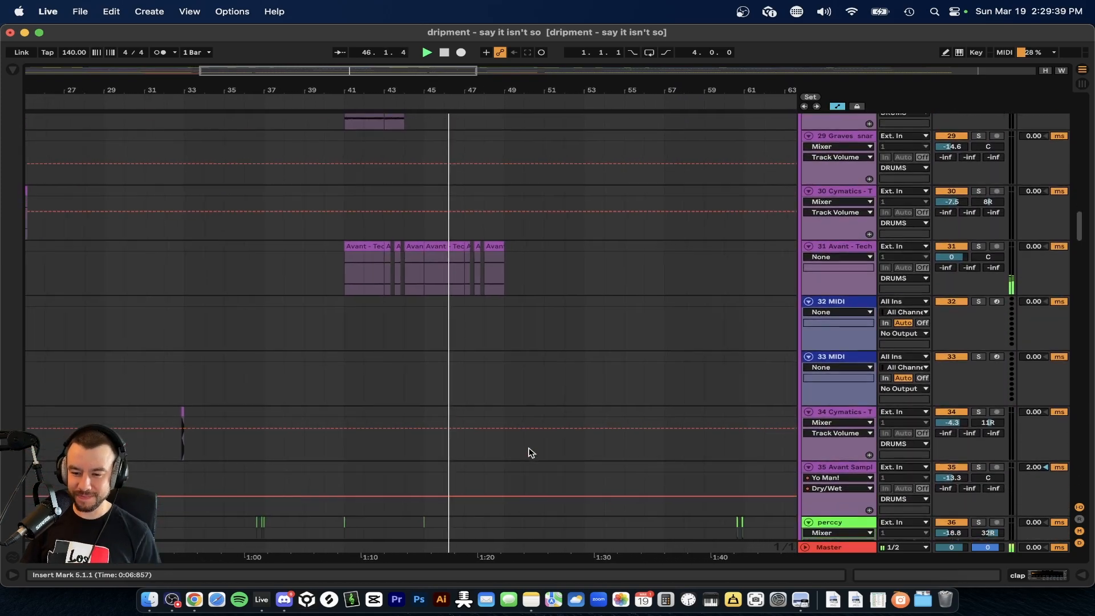
scroll(529, 452, "down", 6)
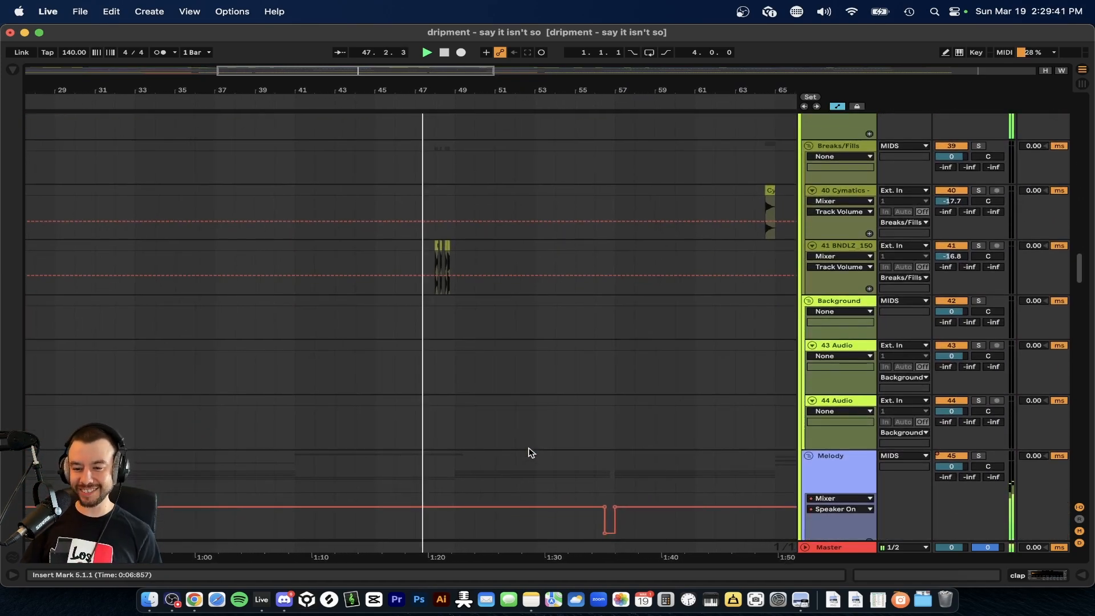
scroll(446, 279, "up", 8)
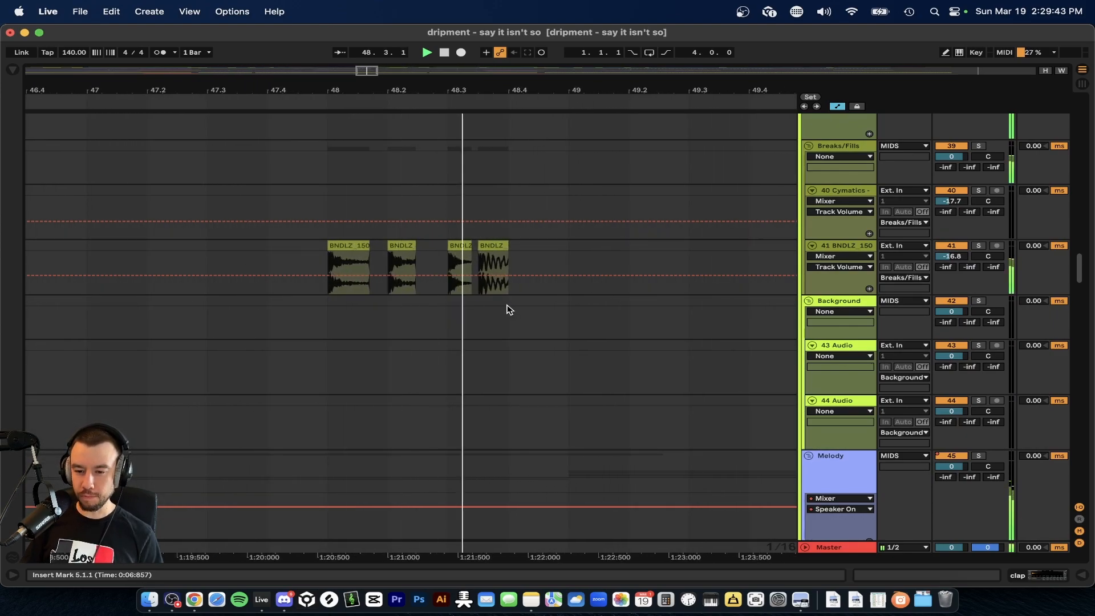
Examine how the melody, synth, choir and SAWWW clips are laid out over the whole arrangement, and stop playback.
scroll(509, 310, "down", 5)
scroll(509, 310, "down", 7)
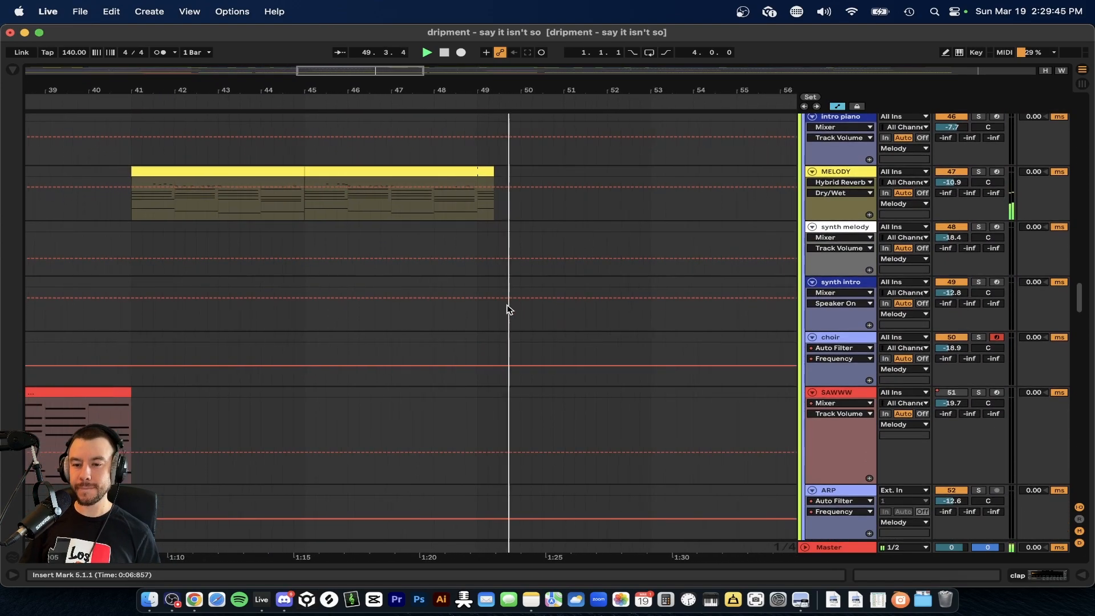
scroll(509, 309, "down", 6)
scroll(510, 310, "down", 2)
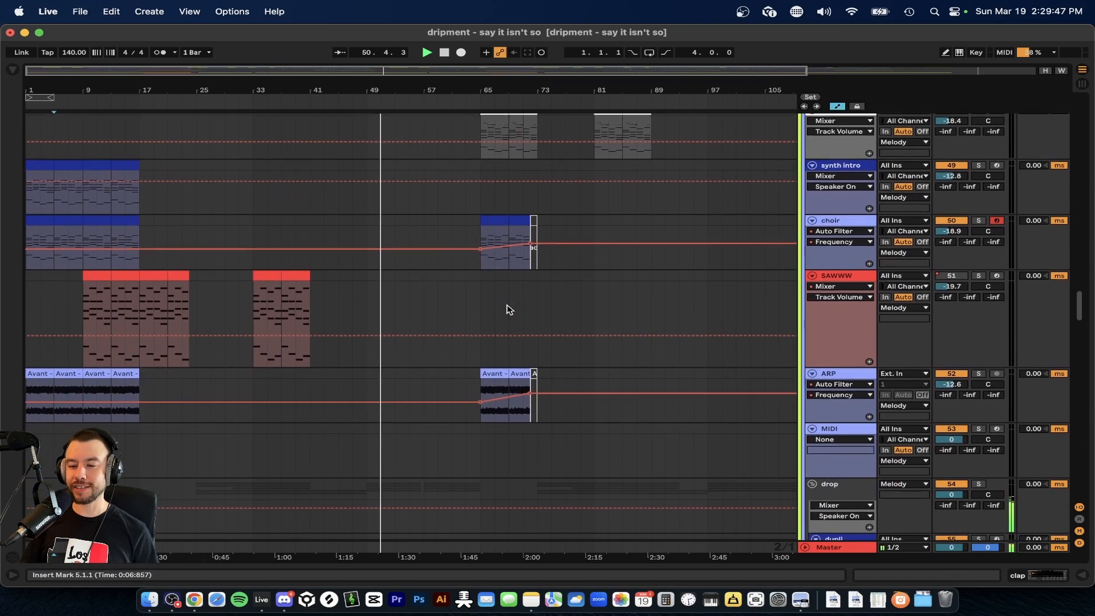
scroll(509, 310, "down", 1)
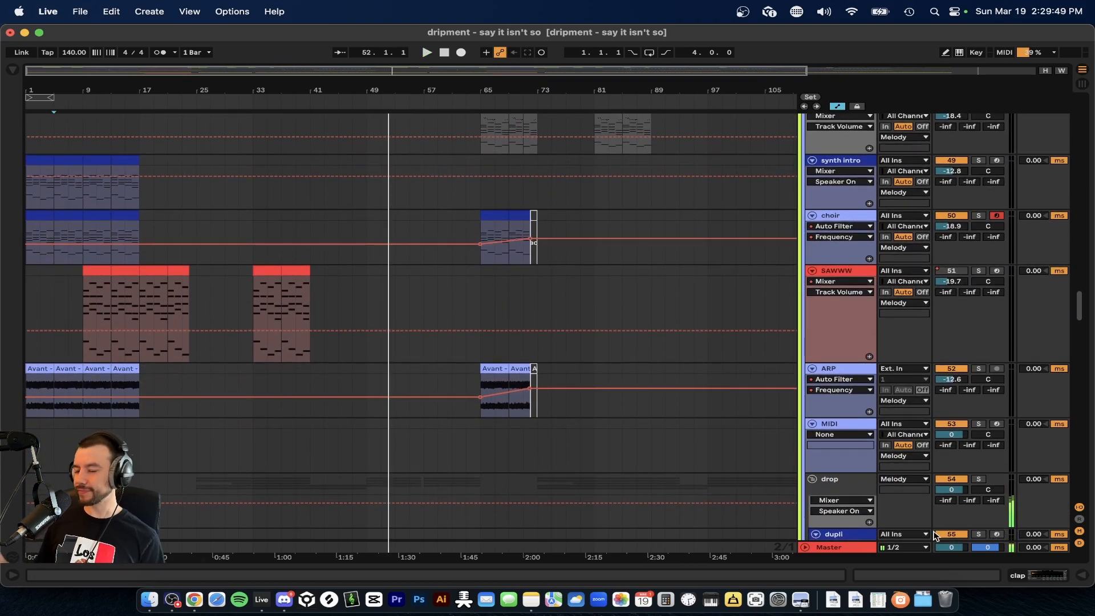
scroll(277, 341, "up", 20)
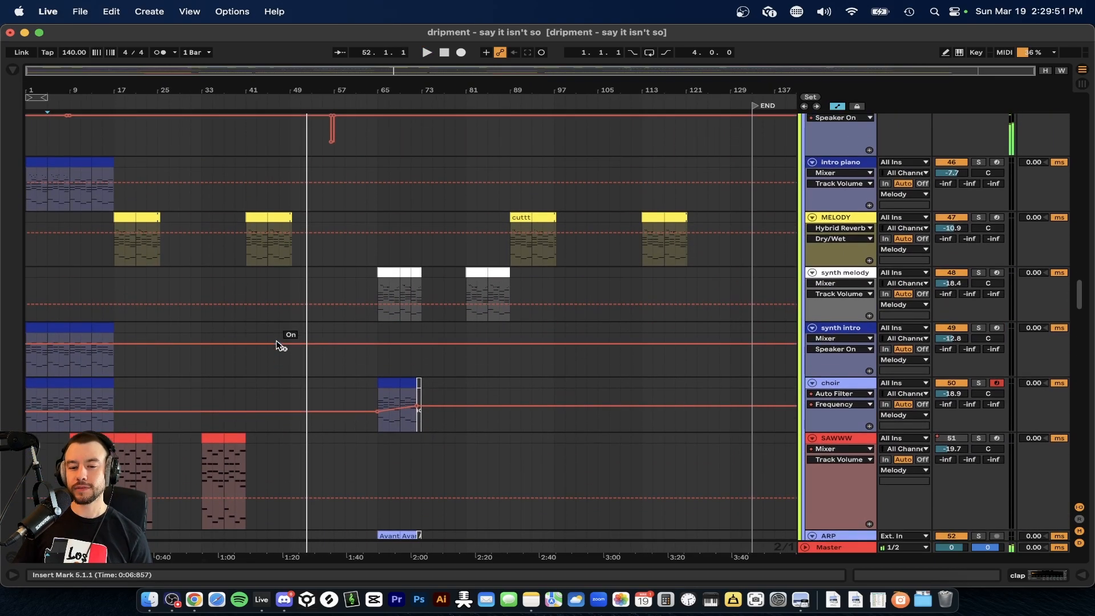
Solo the Kick track, select bar 26 of its clip and play it from there.
scroll(280, 346, "up", 3)
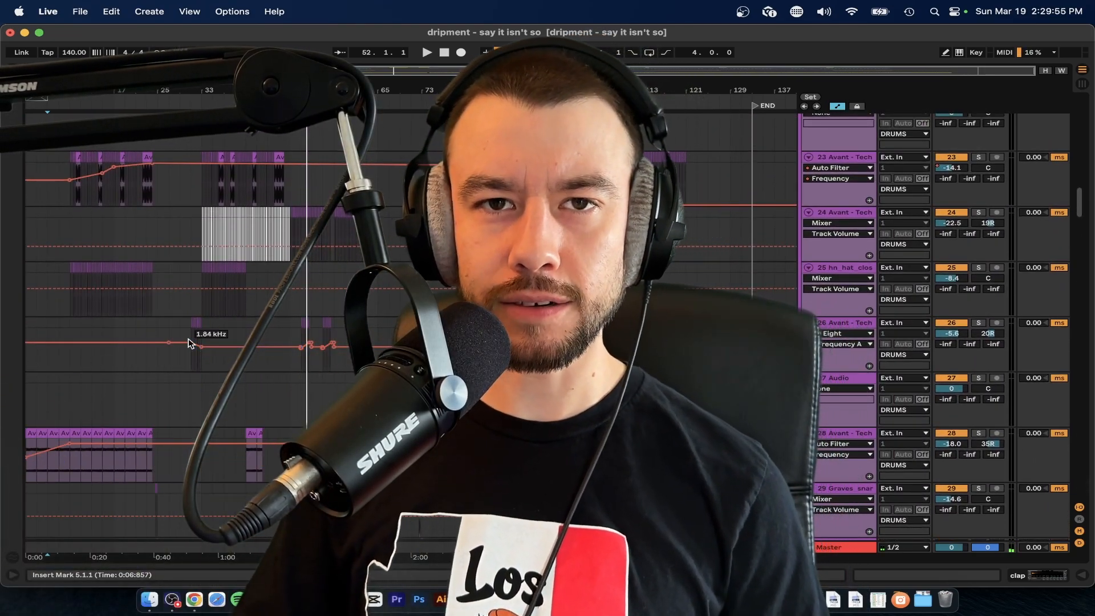
scroll(190, 343, "up", 10)
scroll(188, 339, "up", 3)
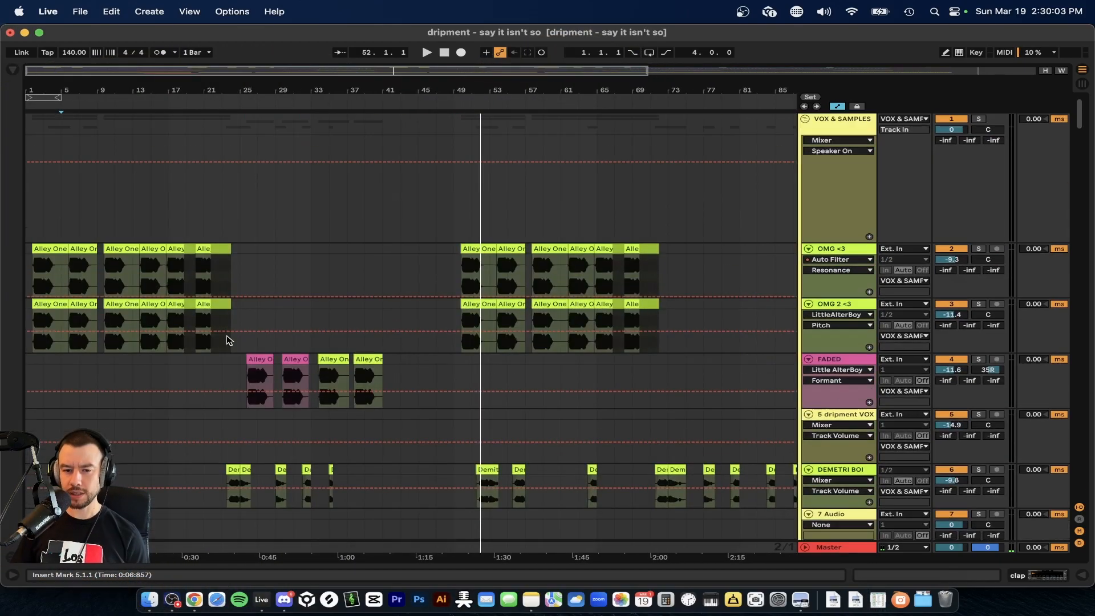
scroll(228, 340, "up", 2)
scroll(227, 340, "down", 12)
scroll(227, 340, "left", 3)
scroll(537, 222, "up", 5)
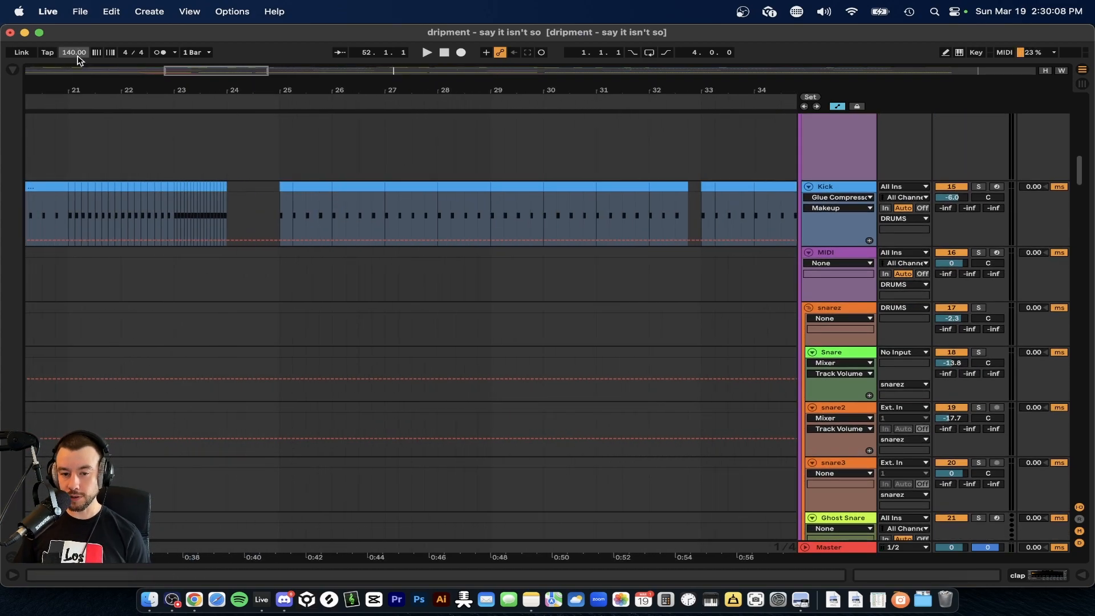
left_click_drag(336, 183, 392, 188)
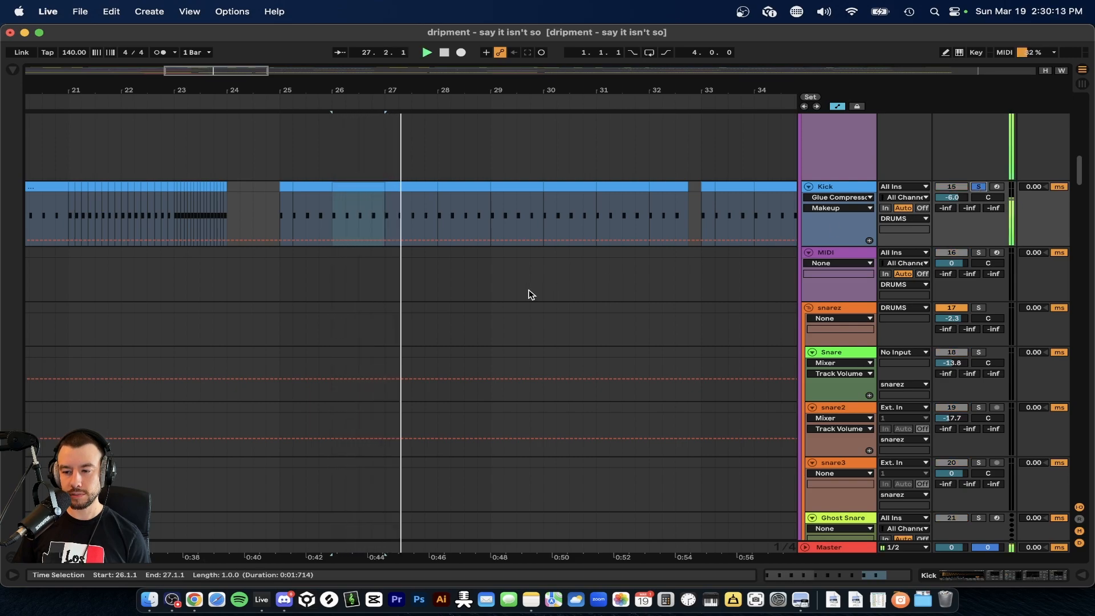
Stop playback and examine the snare, hat and percussion tracks below the Kick track.
scroll(530, 294, "up", 1)
scroll(530, 294, "down", 4)
scroll(531, 295, "down", 6)
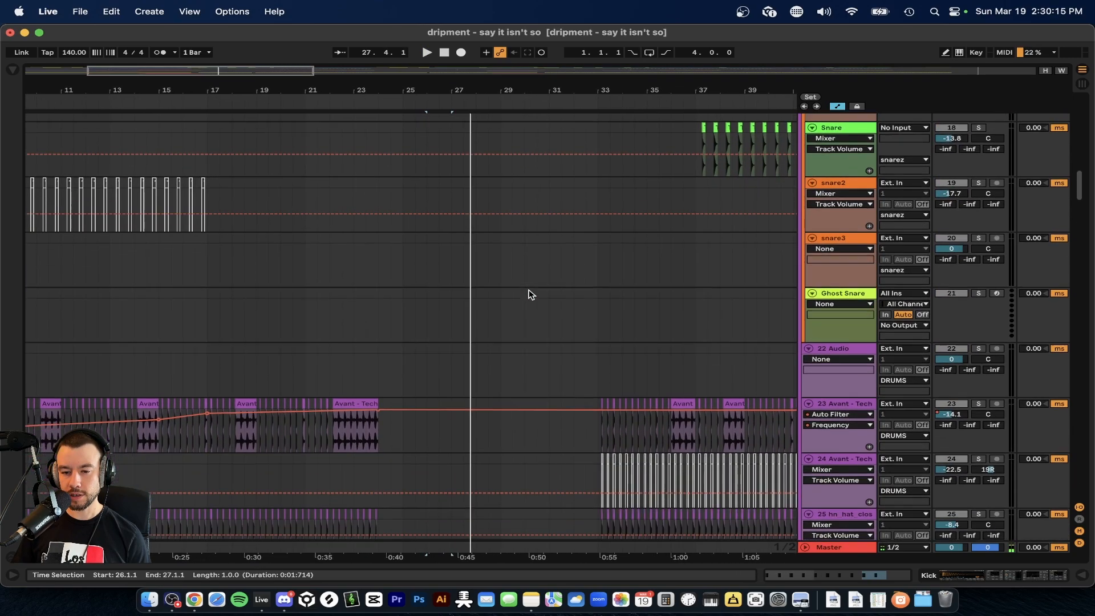
scroll(531, 295, "up", 6)
scroll(531, 295, "down", 3)
scroll(526, 320, "down", 2)
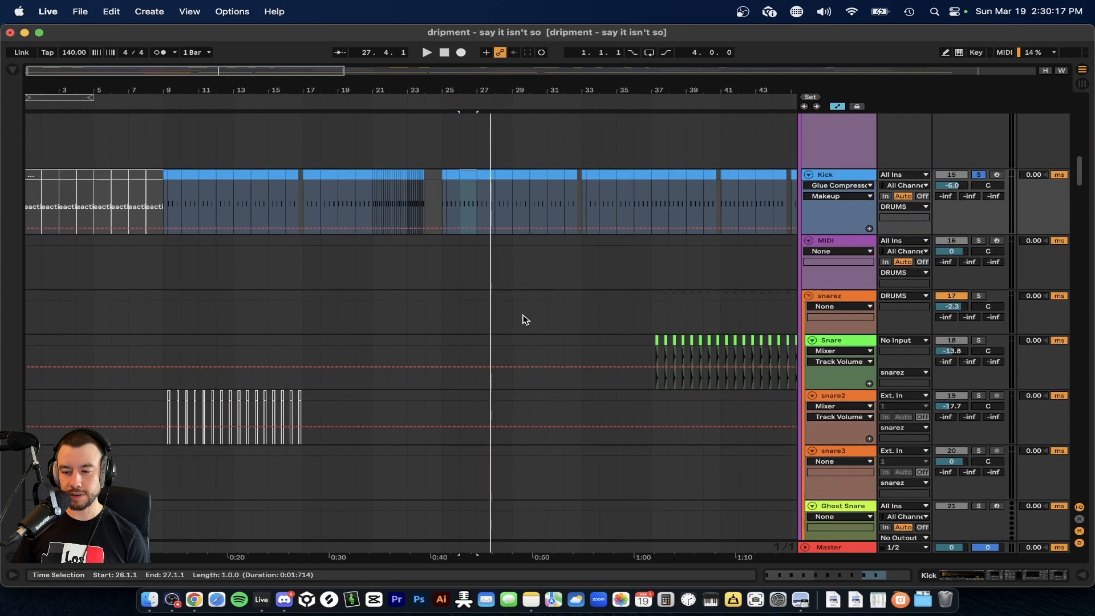
scroll(520, 319, "down", 15)
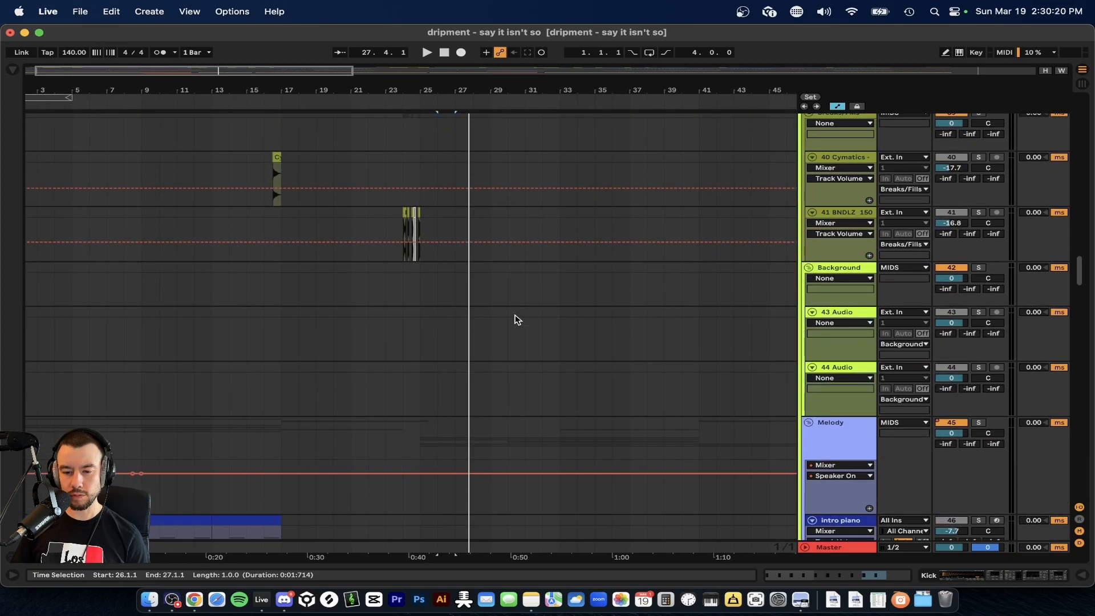
Select the first rhodes clip in the drop group, from bar 25 to bar 29.
left_click(420, 330)
scroll(420, 330, "down", 10)
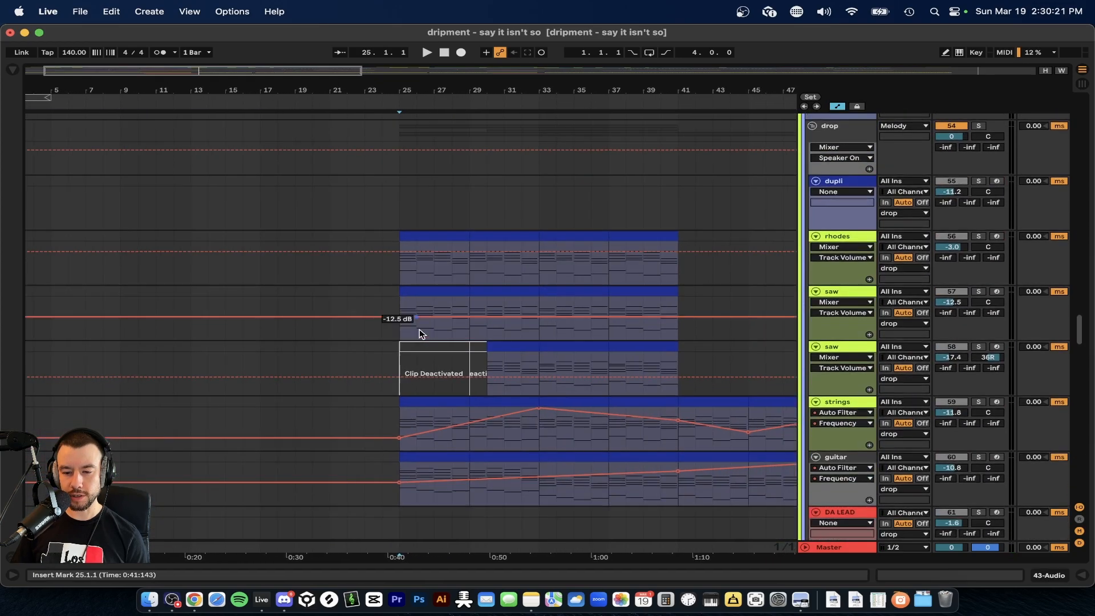
scroll(420, 329, "up", 5)
scroll(418, 330, "down", 4)
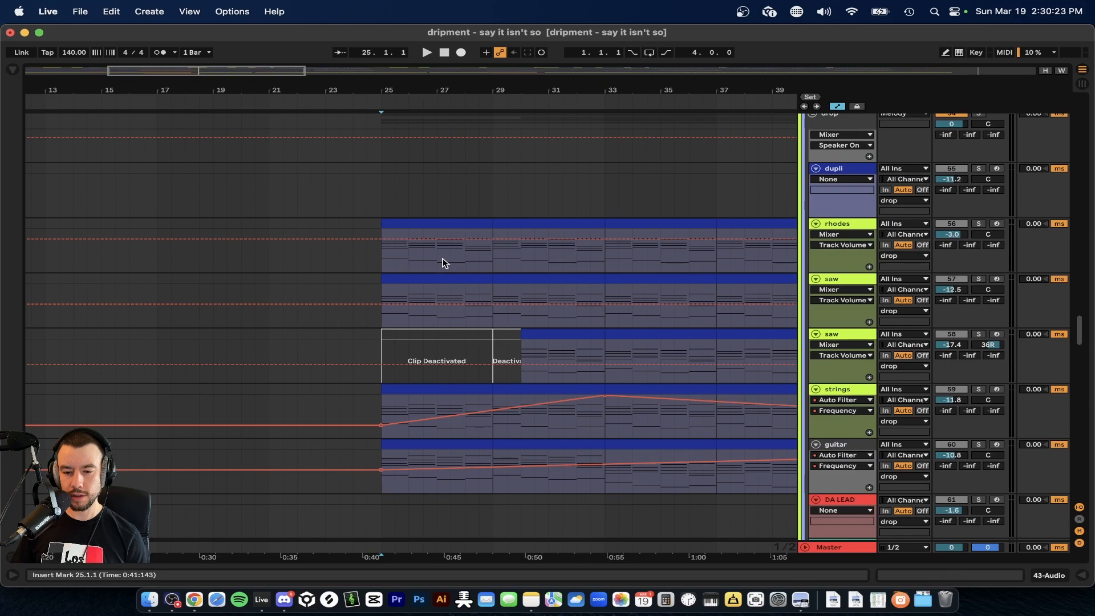
scroll(445, 262, "down", 3)
left_click(379, 225)
scroll(381, 226, "up", 1)
left_click(355, 261)
left_click_drag(402, 261, 406, 262)
Inspect the SAWWW and MELODY clips starting at bar 17, and select the first intro piano clip from bar 1 to 5.
scroll(405, 261, "up", 15)
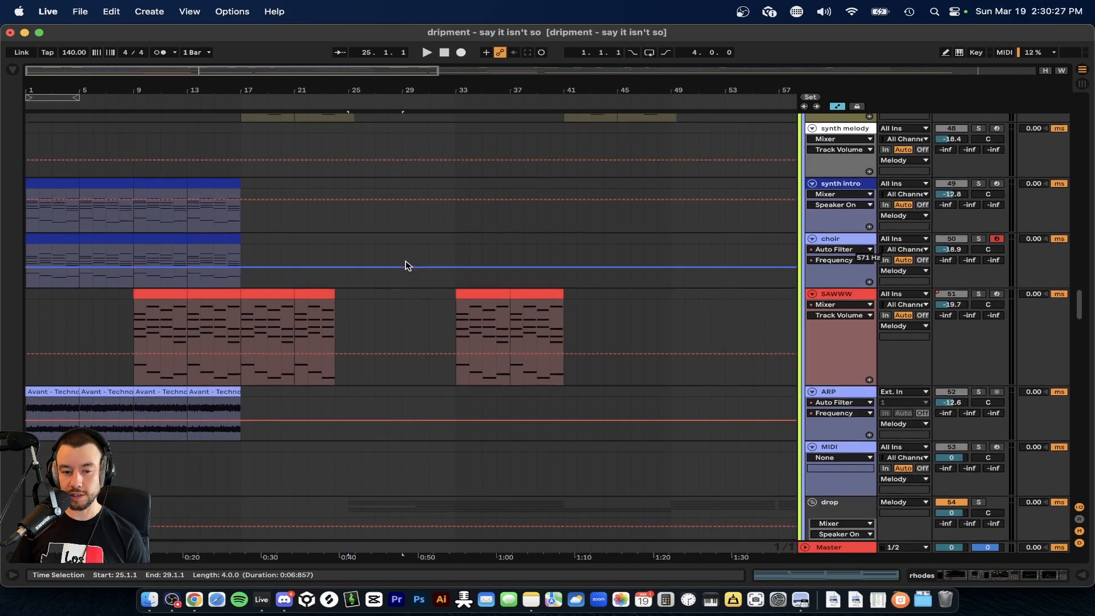
scroll(153, 294, "up", 1)
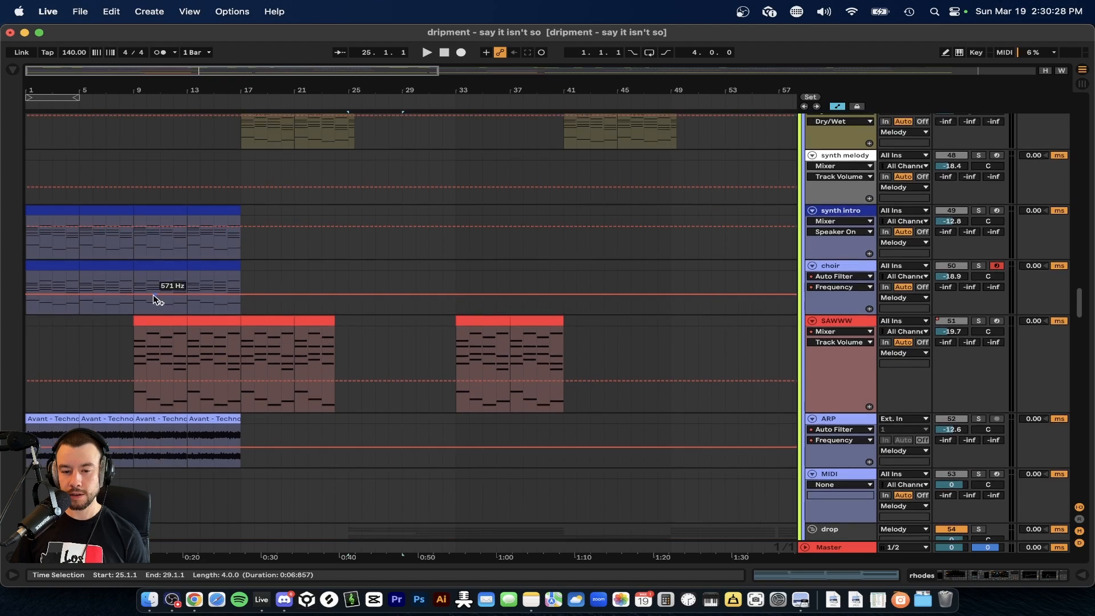
left_click(253, 320)
scroll(262, 286, "up", 5)
left_click(264, 244)
scroll(259, 231, "up", 3)
left_click(90, 191)
scroll(296, 212, "down", 1)
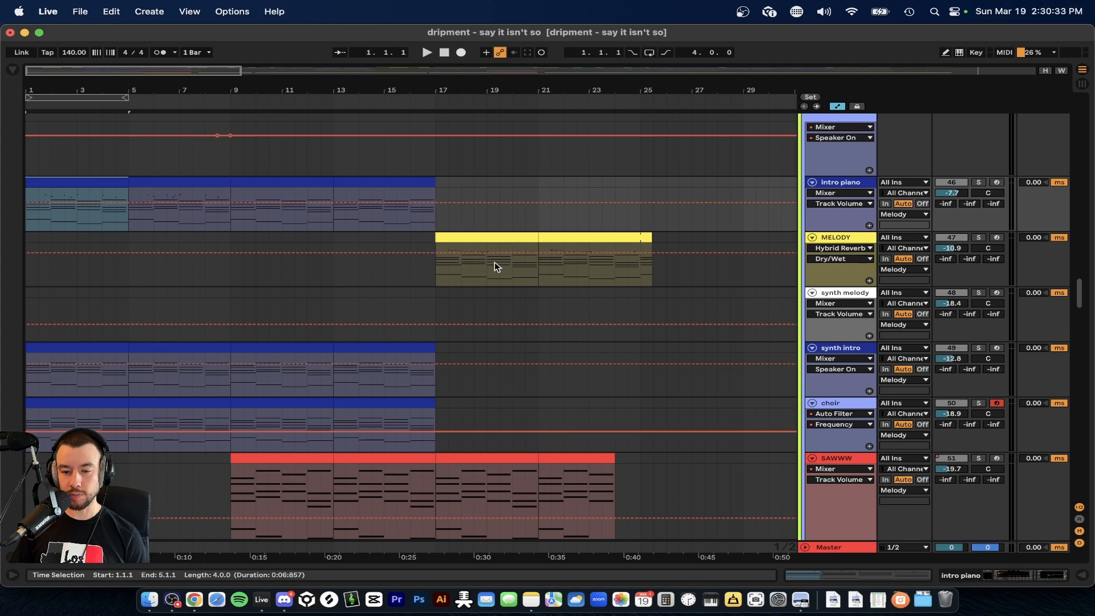
Select the first MELODY clip at bar 17 and narrow the selection to 17.4 through 19.1.
scroll(494, 266, "up", 4)
left_click(419, 263)
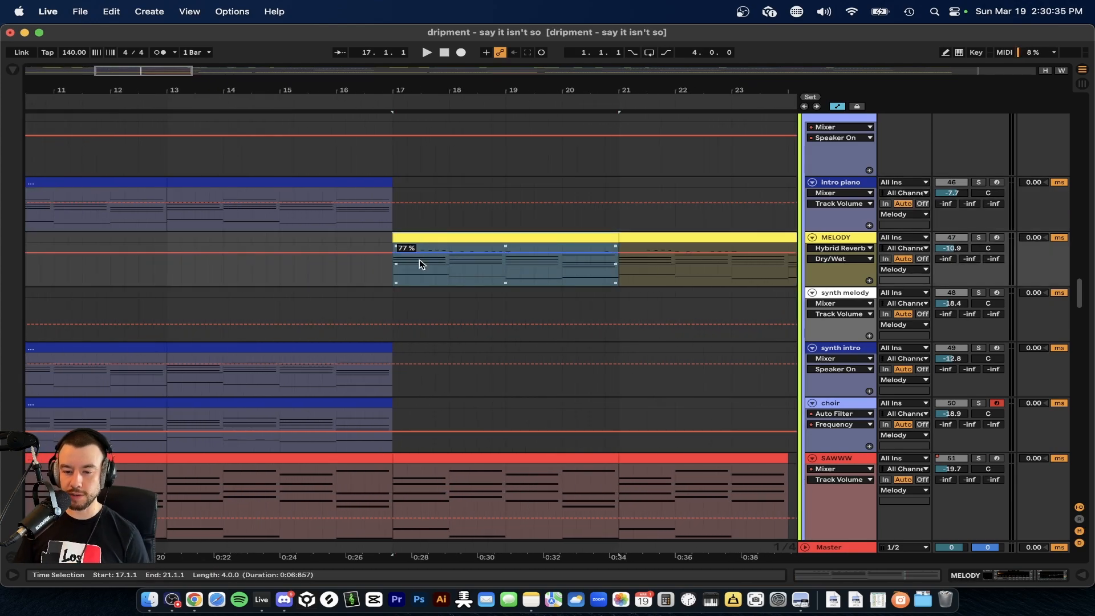
left_click_drag(440, 277, 509, 272)
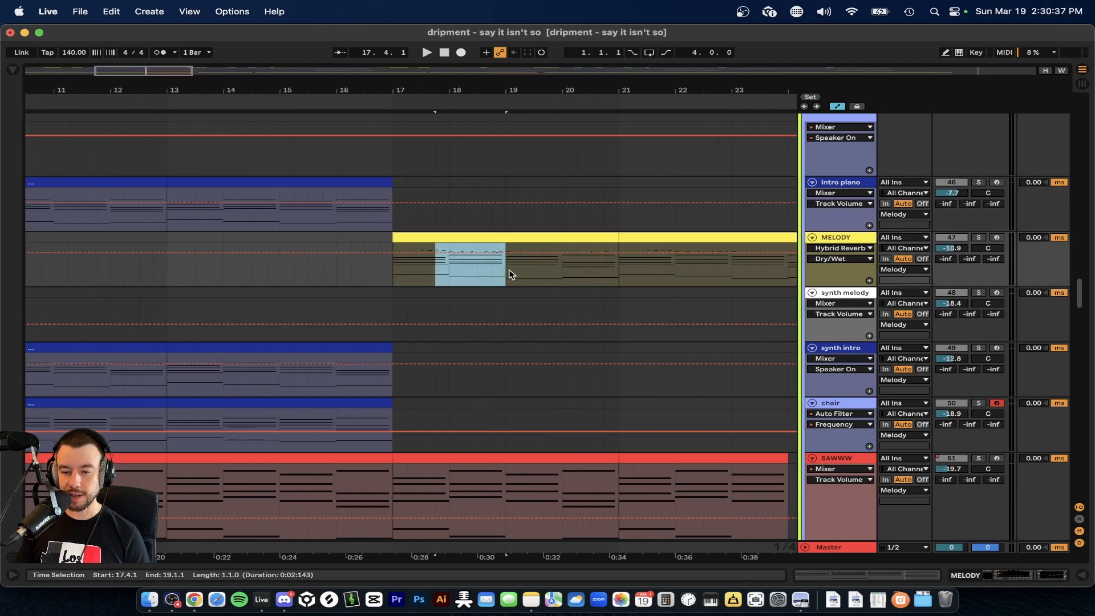
Solo the intro piano track and play its first clip from bar 1.
scroll(428, 272, "down", 2)
scroll(426, 271, "left", 6)
left_click(131, 186)
scroll(47, 238, "up", 6)
left_click(108, 283)
scroll(133, 286, "down", 6)
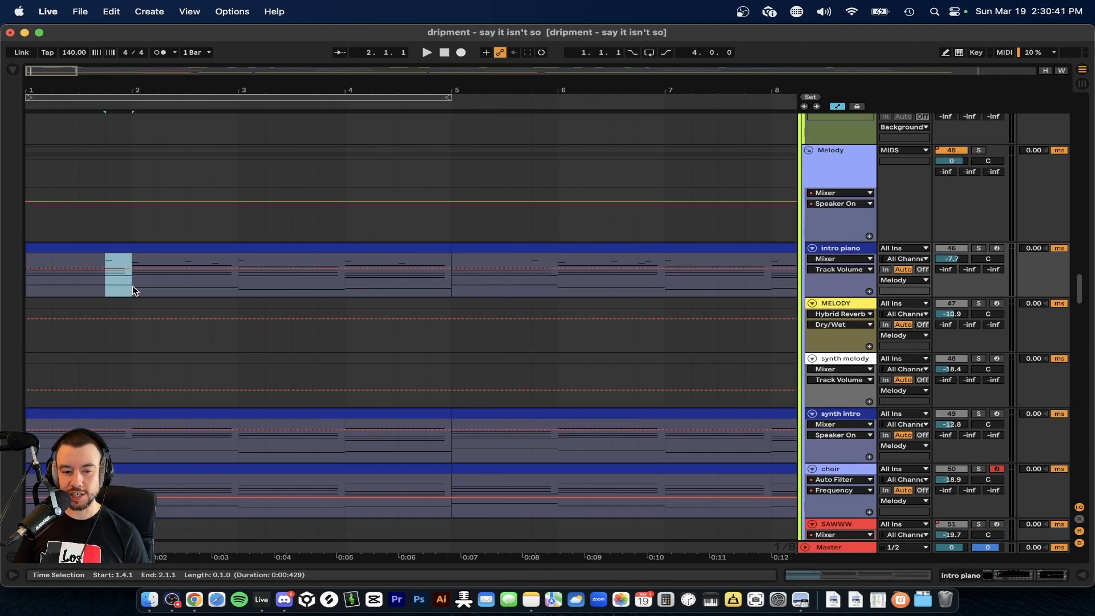
left_click(979, 251)
scroll(73, 318, "down", 3)
key("space")
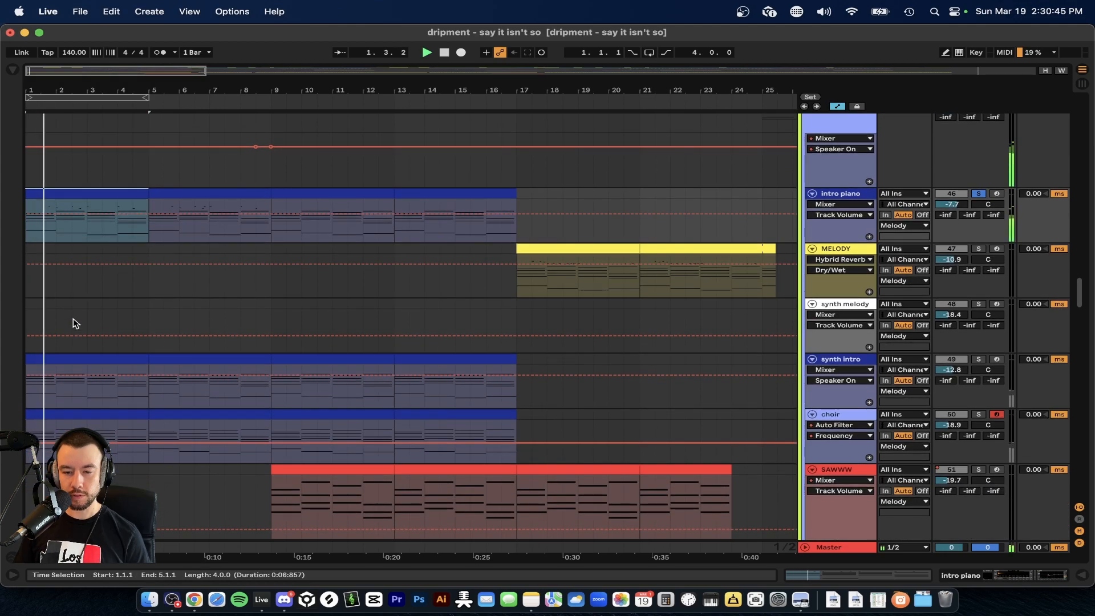
Switch the solo to the synth intro track and restart playback from bar 1.
left_click(979, 362)
key("space")
key("space")
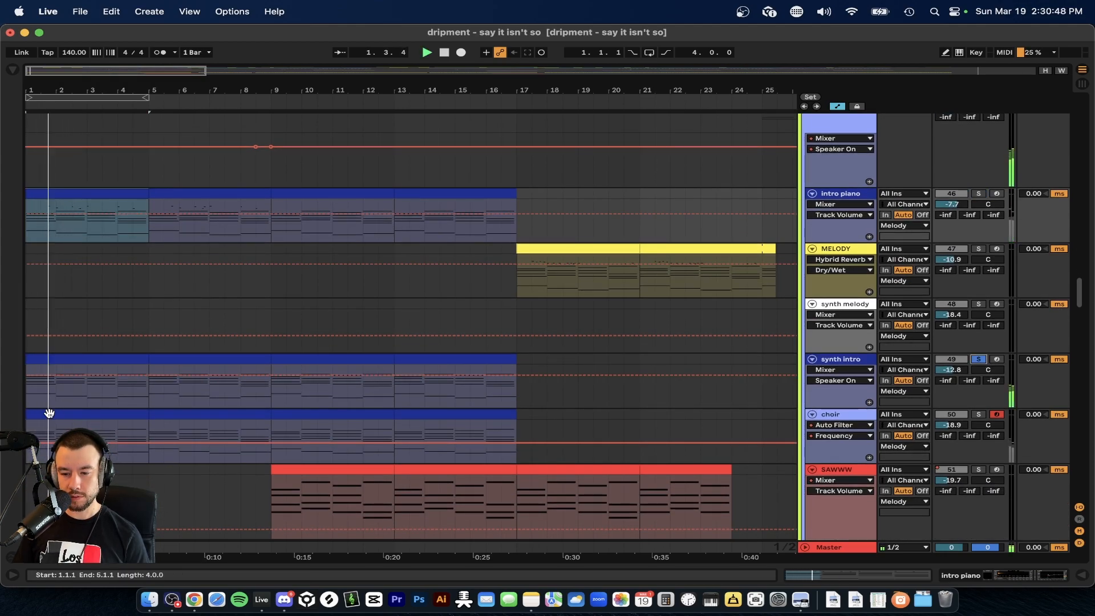
scroll(52, 380, "up", 5)
scroll(851, 172, "up", 3)
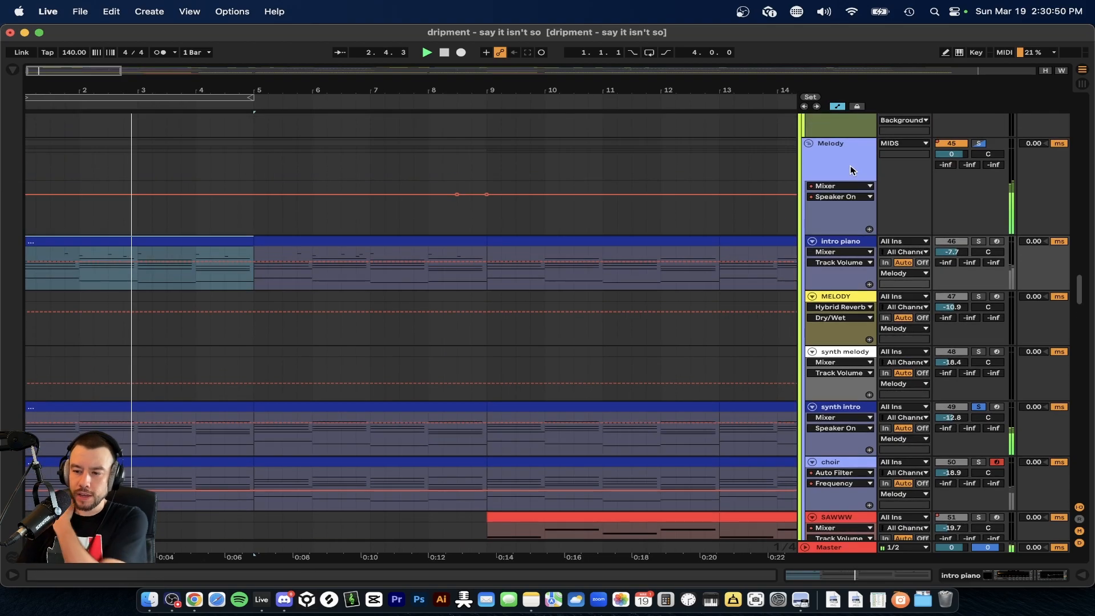
Show the Melody group's device chain and examine its Auto Filter, Glue Compressor and EQ Eight.
double_click(849, 172)
scroll(508, 280, "down", 6)
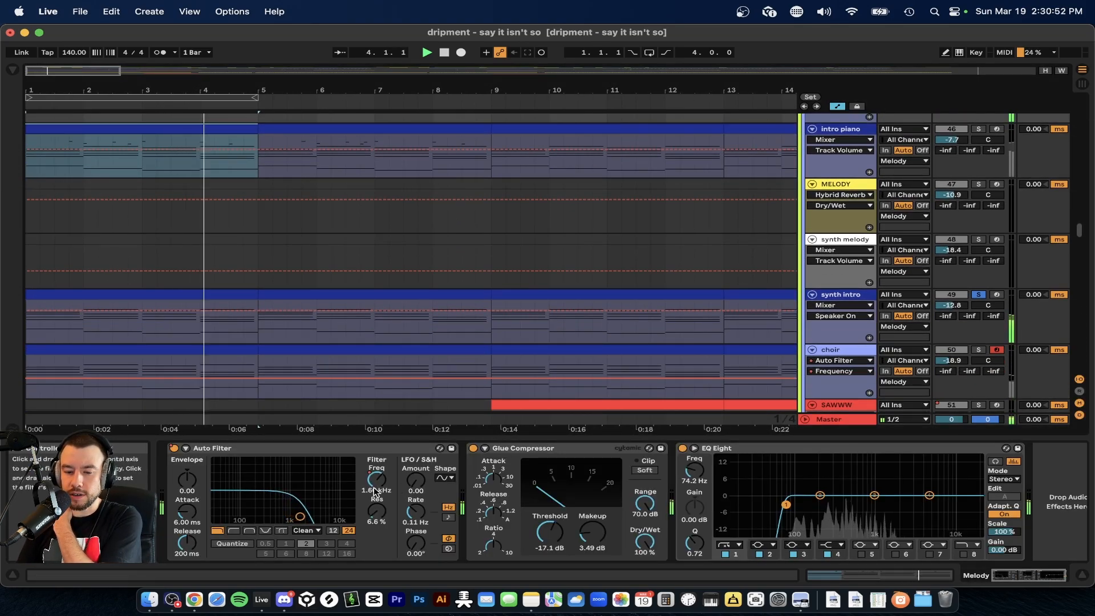
scroll(392, 274, "down", 4)
scroll(261, 362, "down", 2)
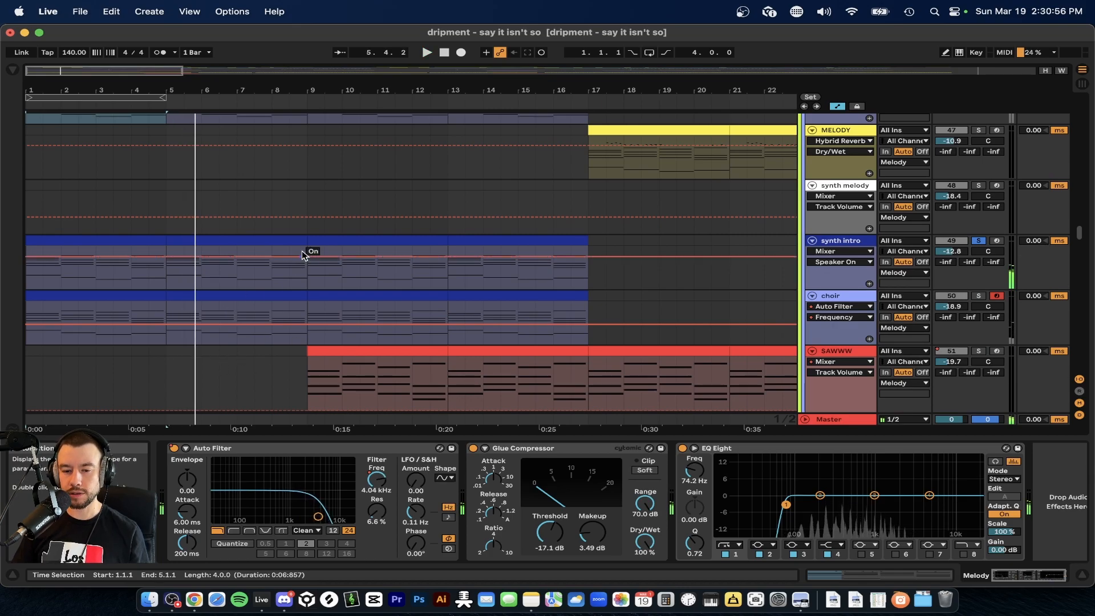
Play the soloed synth intro from bar 9, where the SAWWW clips begin.
left_click(306, 218)
left_click(307, 203)
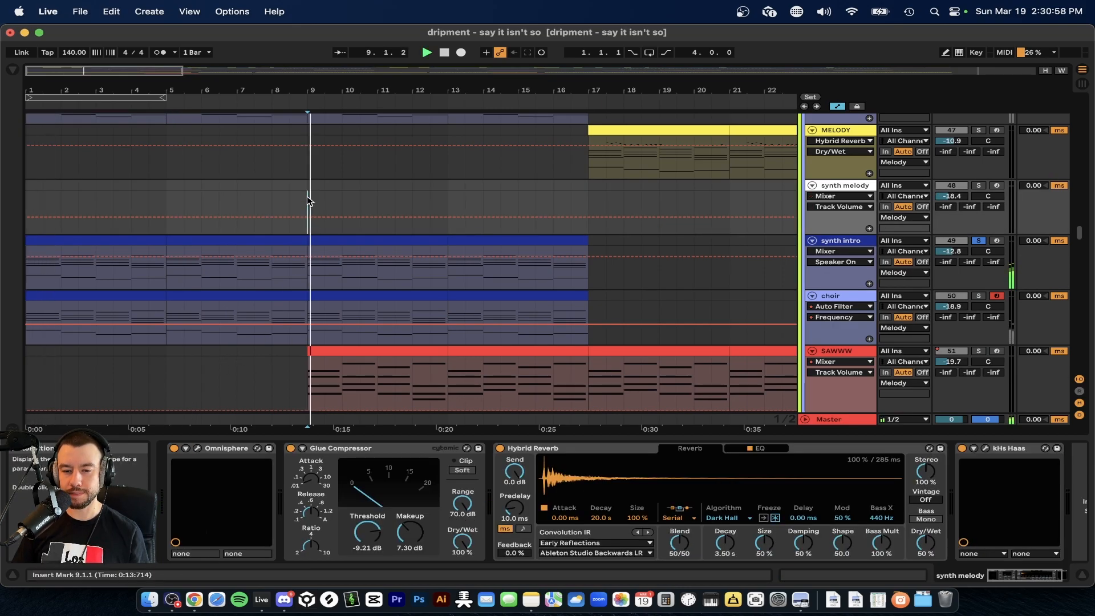
scroll(631, 207, "up", 3)
scroll(631, 207, "down", 3)
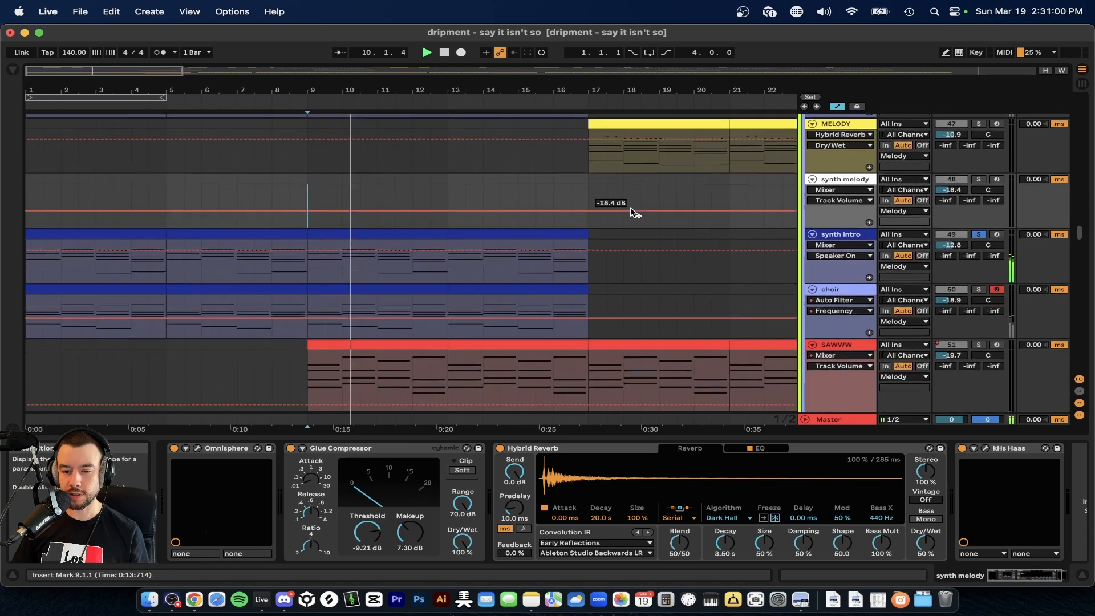
Select the first MELODY clip at bar 17, solo its track and play it.
scroll(440, 232, "up", 1)
left_click(659, 156)
key("space")
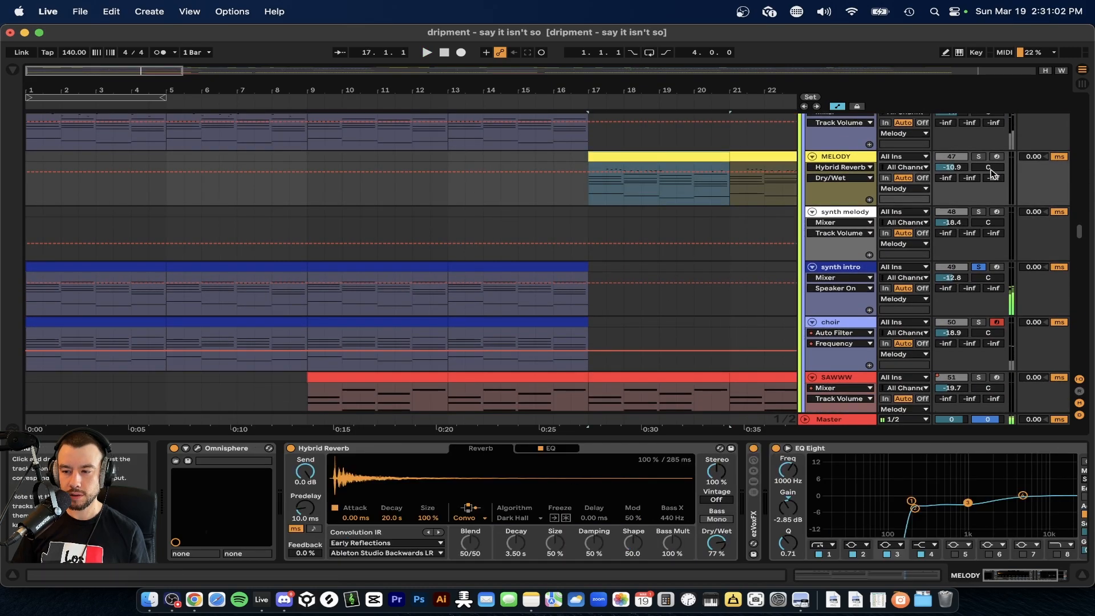
left_click(979, 157)
key("space")
scroll(682, 220, "up", 2)
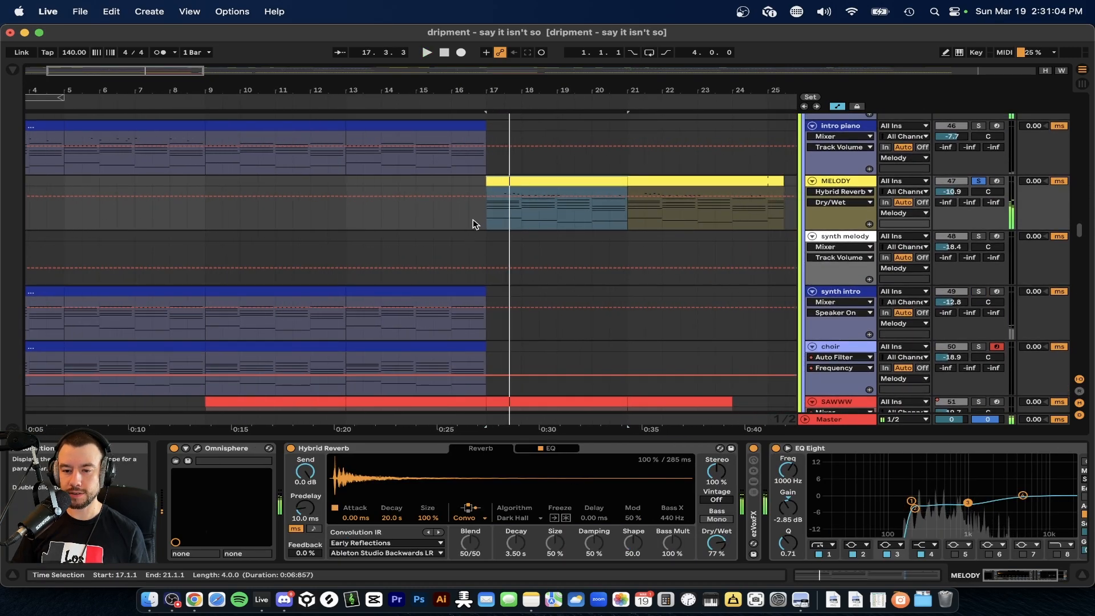
scroll(521, 213, "up", 4)
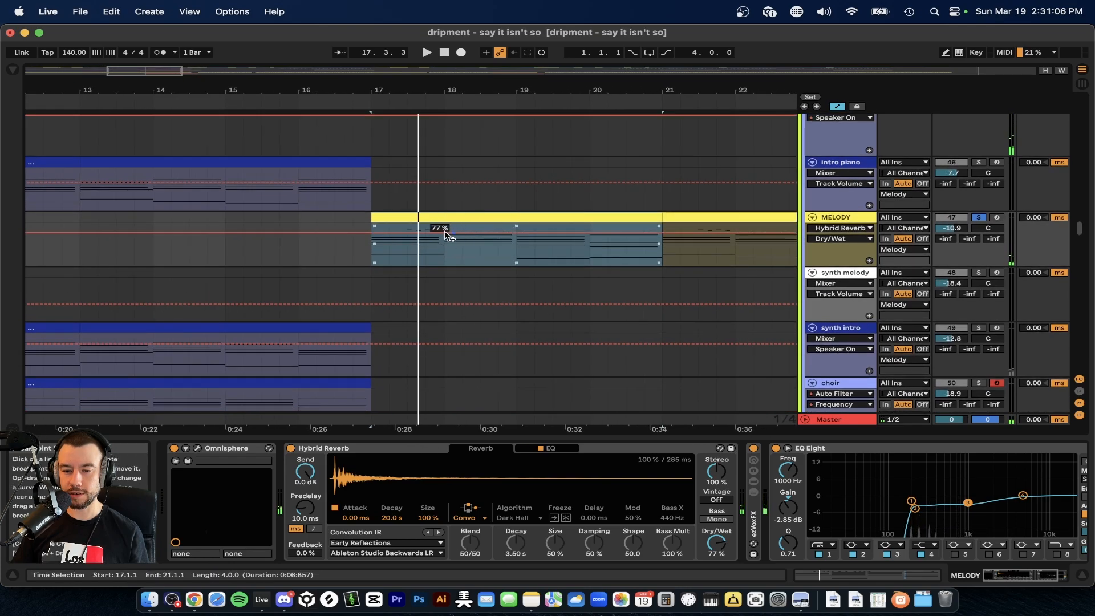
Replay the soloed MELODY clip from bar 17 and follow its notes along the arrangement.
key("space")
scroll(487, 256, "right", 3)
scroll(487, 255, "up", 1)
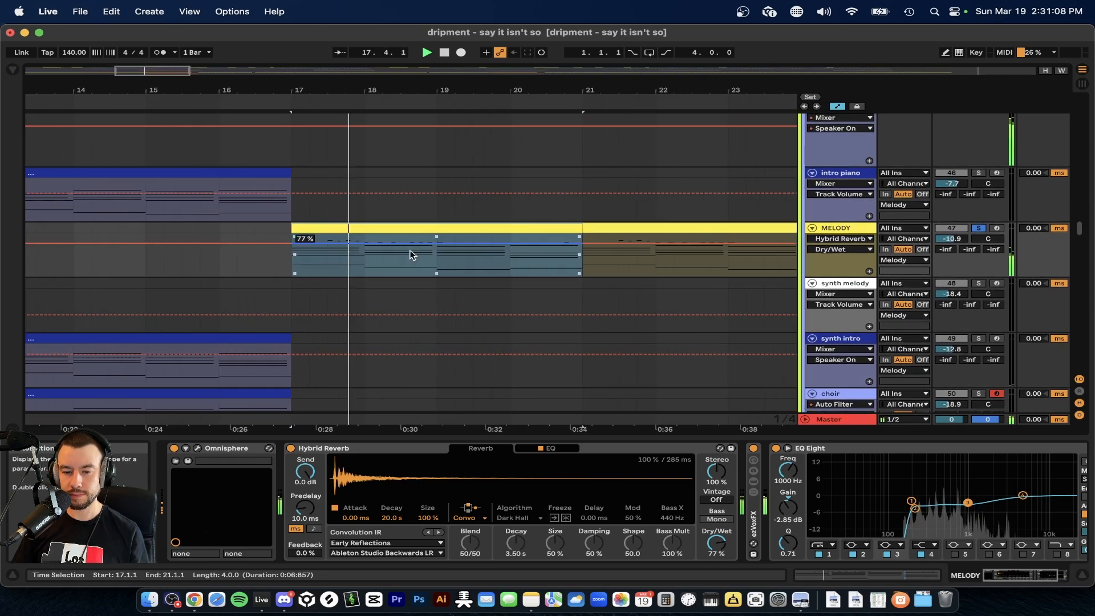
scroll(417, 262, "down", 2)
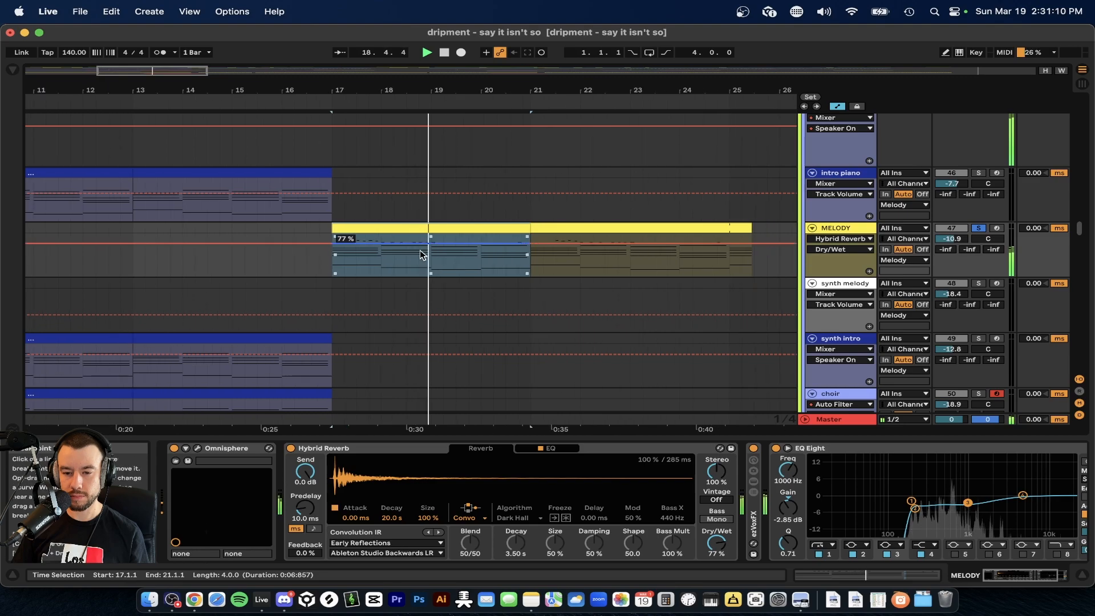
scroll(450, 262, "down", 3)
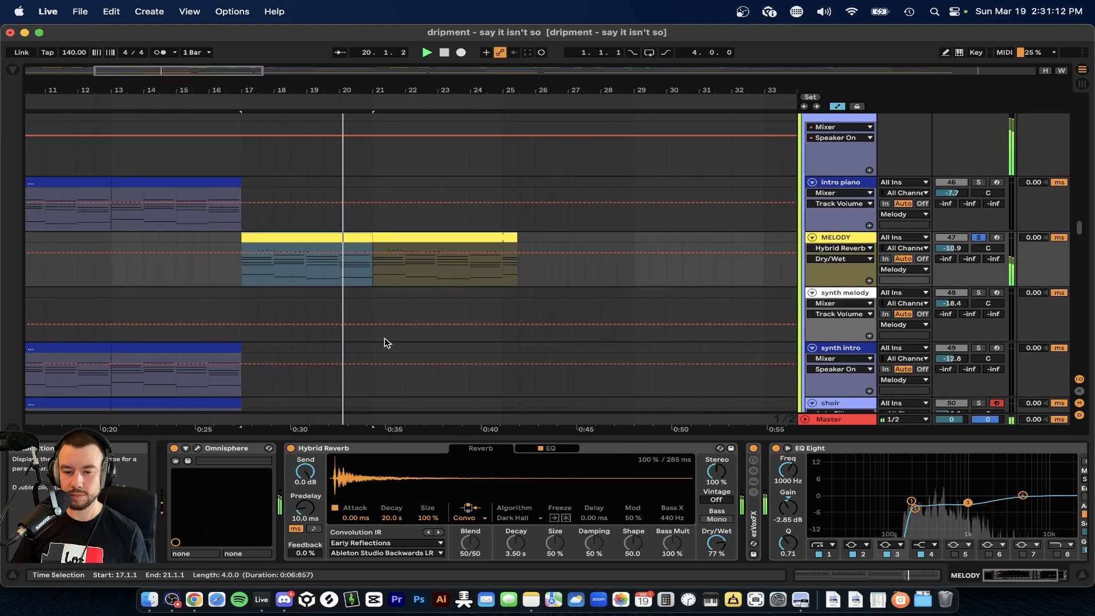
Hide the device view and turn off the MELODY track's solo to hear the full mix.
key("super+alt+l")
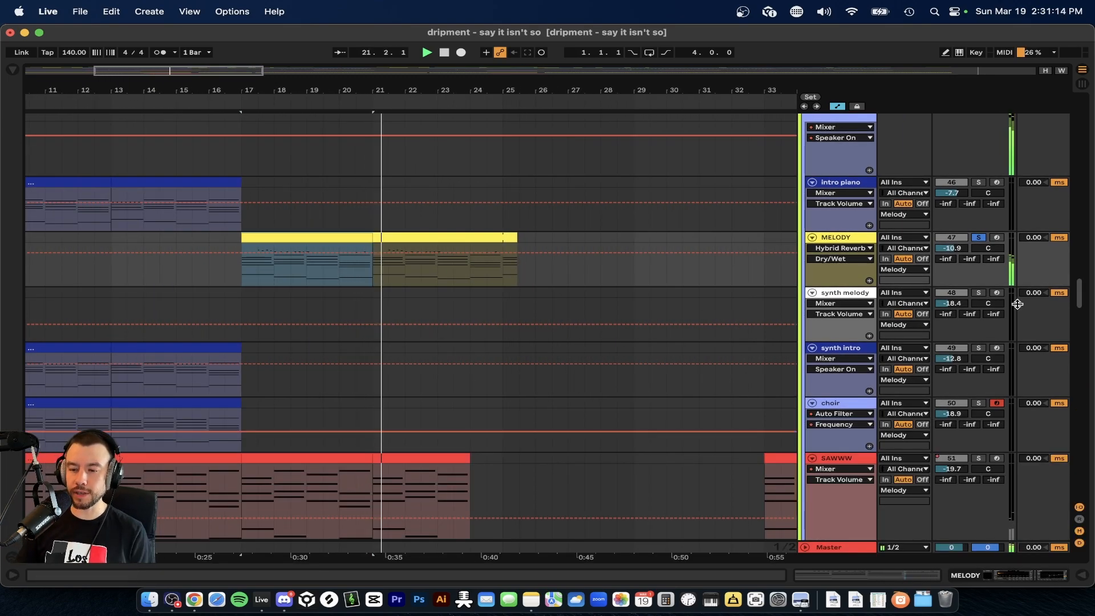
left_click(979, 238)
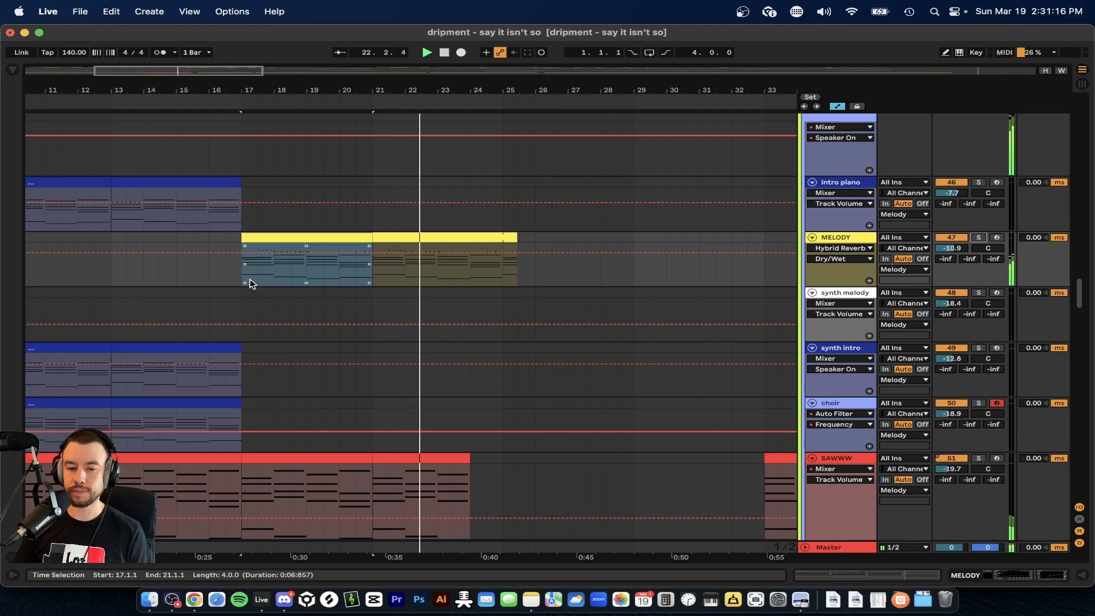
scroll(251, 284, "down", 5)
scroll(251, 283, "down", 4)
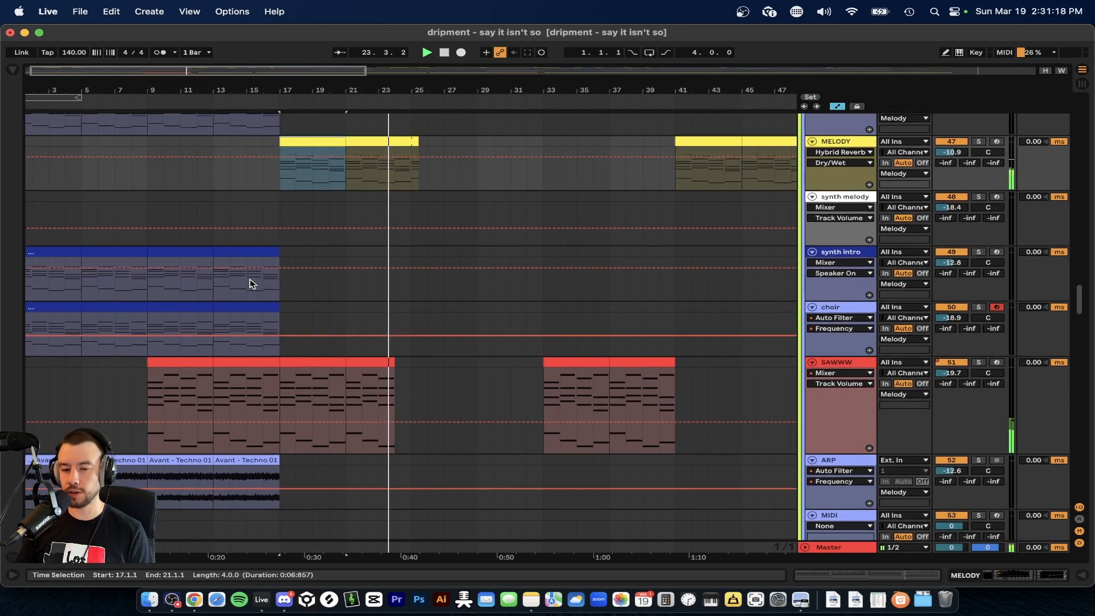
Return to the vocal tracks above the drums and show the OMG <3 track's device chain.
scroll(252, 283, "down", 15)
scroll(378, 308, "up", 15)
scroll(379, 308, "up", 3)
scroll(484, 335, "left", 2)
scroll(485, 334, "down", 4)
scroll(80, 261, "up", 6)
scroll(80, 259, "left", 3)
scroll(80, 257, "up", 1)
scroll(80, 242, "up", 1)
double_click(824, 204)
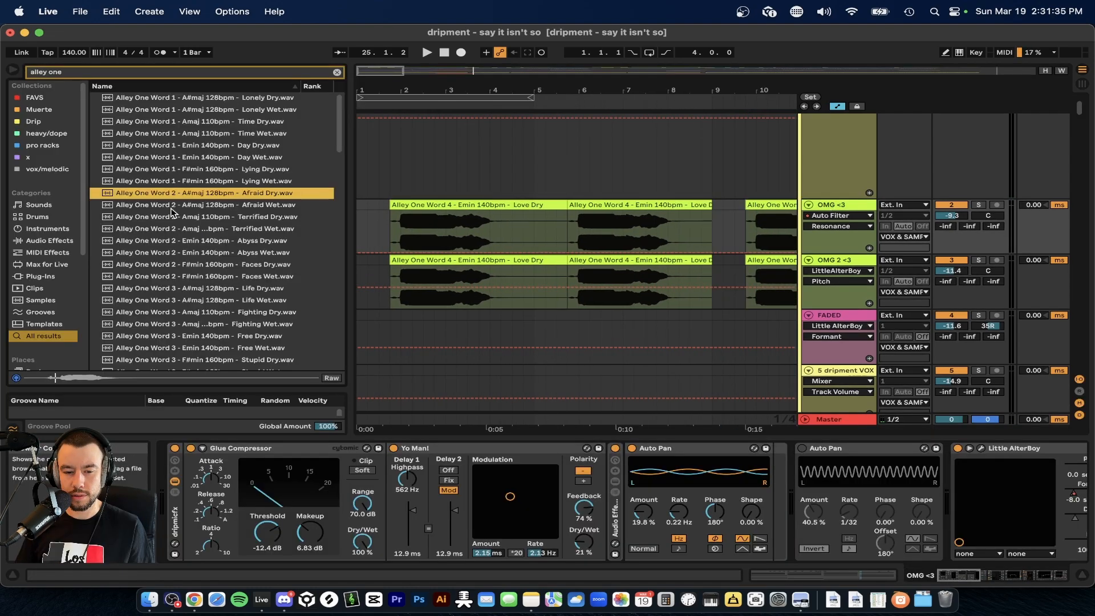
Search the browser for "alley one", look through the vocal samples and close the browser.
scroll(165, 216, "down", 10)
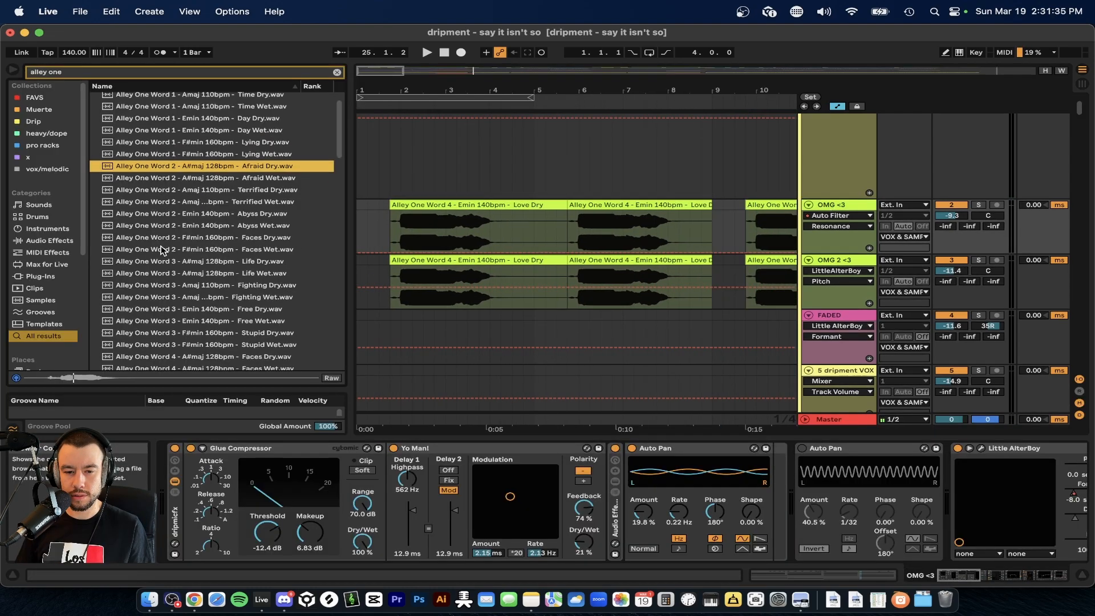
scroll(153, 205, "up", 15)
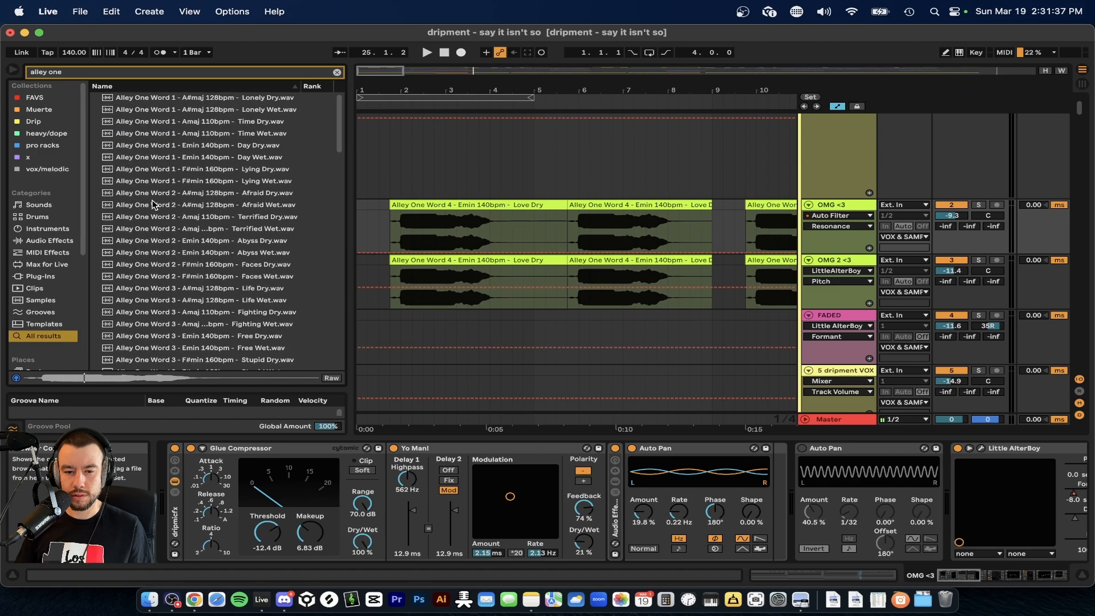
scroll(299, 228, "down", 3)
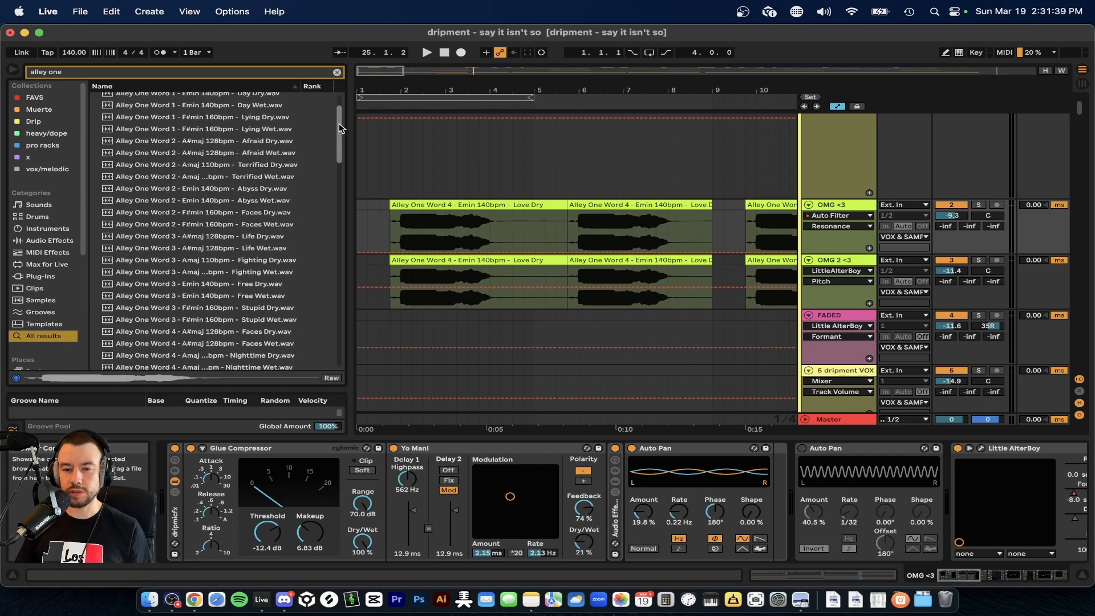
left_click_drag(351, 117, 245, 118)
left_click(16, 70)
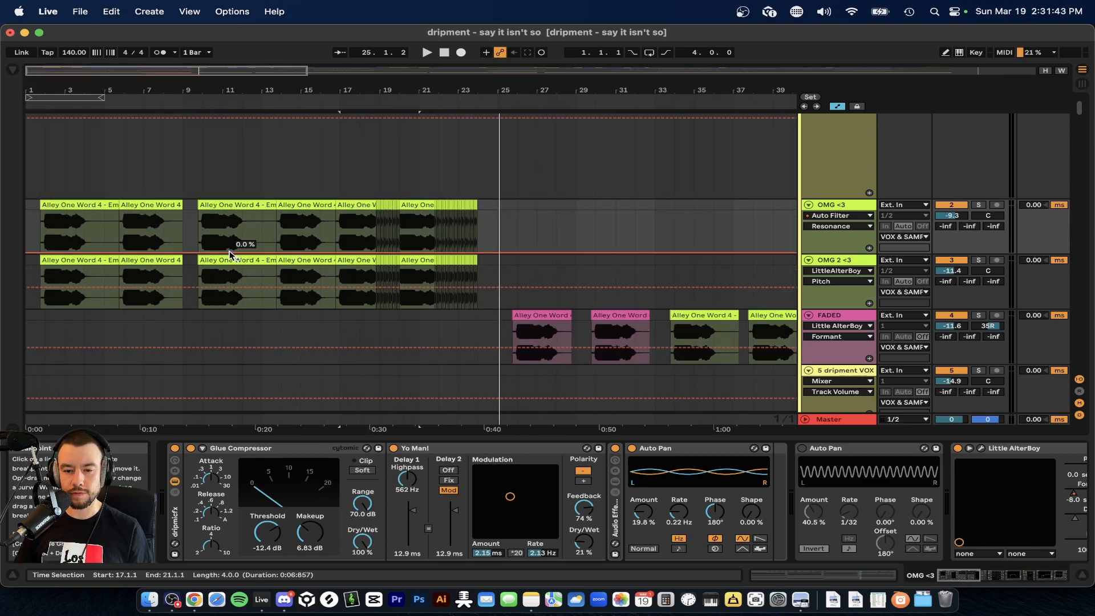
Open the first intro piano clip's notes for editing and solo the intro piano track.
scroll(232, 251, "down", 2)
scroll(283, 210, "up", 5)
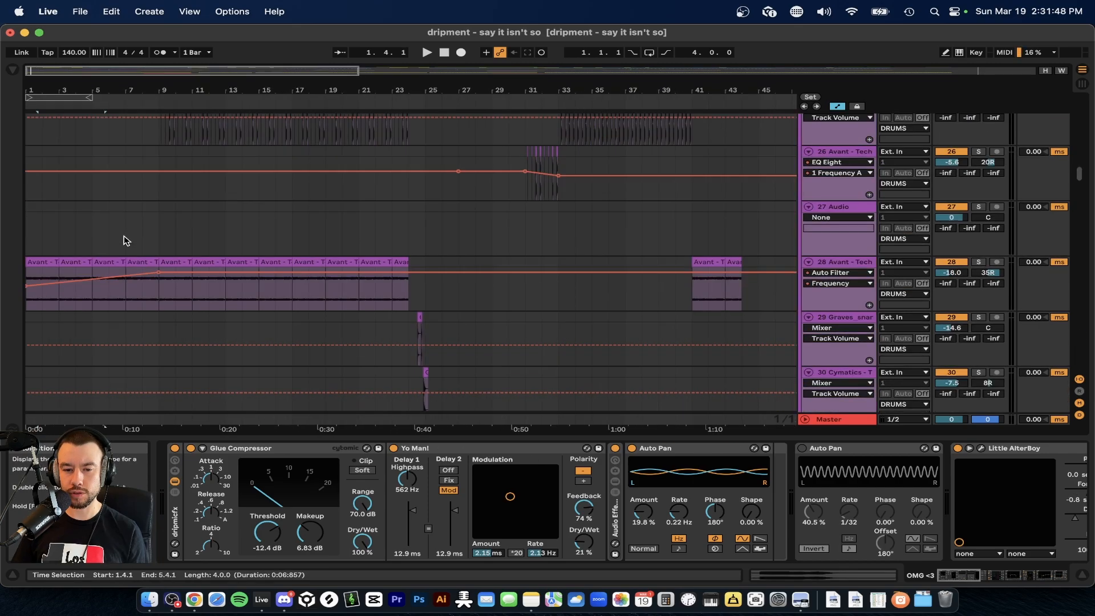
scroll(124, 239, "down", 15)
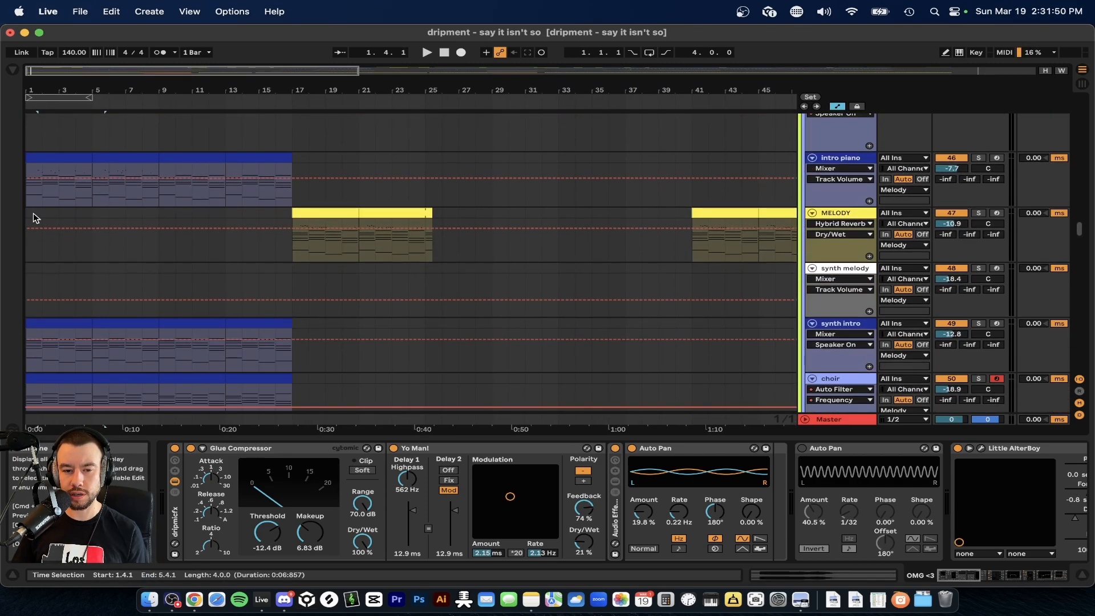
scroll(36, 217, "up", 5)
double_click(34, 164)
left_click(979, 164)
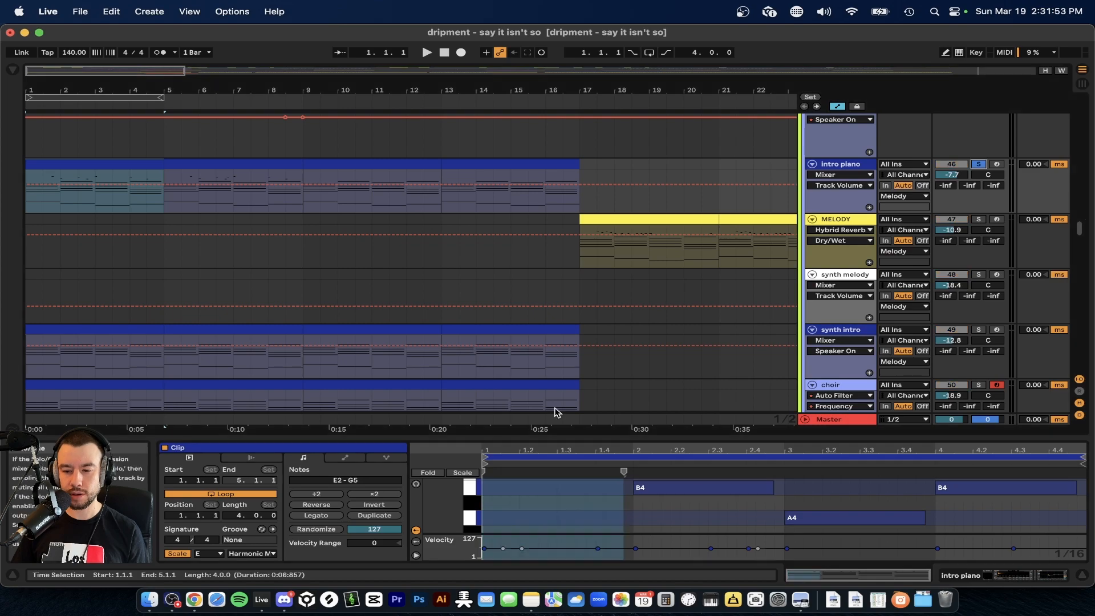
Enlarge the intro piano clip's note editor to full height and examine the chord notes.
left_click_drag(513, 437, 485, 98)
scroll(466, 358, "up", 4)
scroll(465, 358, "down", 2)
scroll(465, 358, "up", 1)
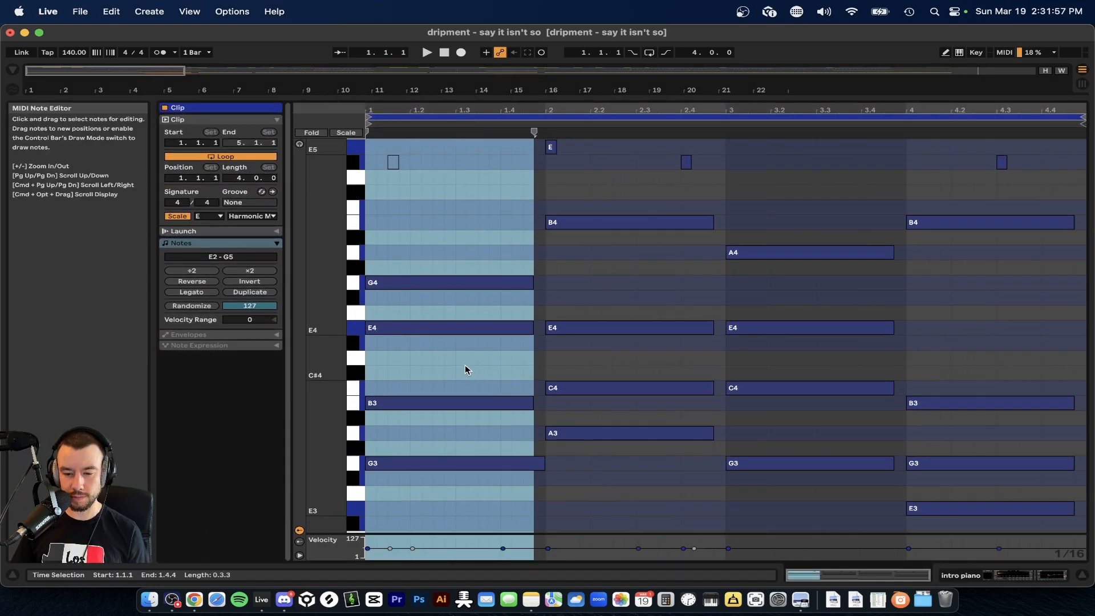
Select the four bass notes between A1 and E2 and compare them with the chord notes above.
left_click(467, 366)
scroll(474, 370, "down", 5)
left_click_drag(1039, 493, 437, 399)
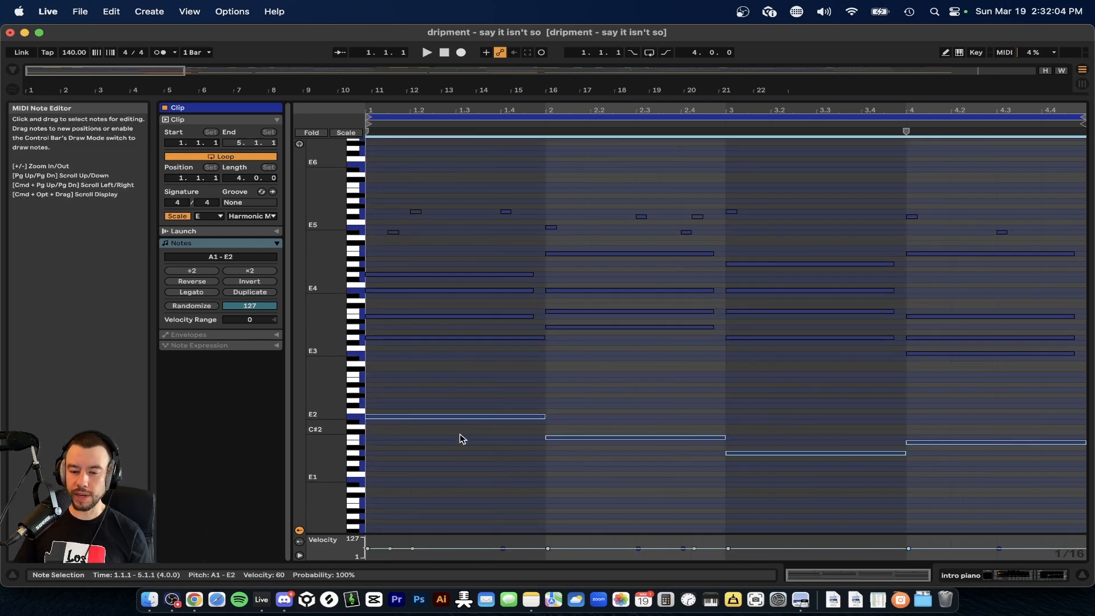
scroll(449, 438, "up", 3)
left_click_drag(416, 403, 919, 311)
left_click_drag(1009, 488, 394, 424)
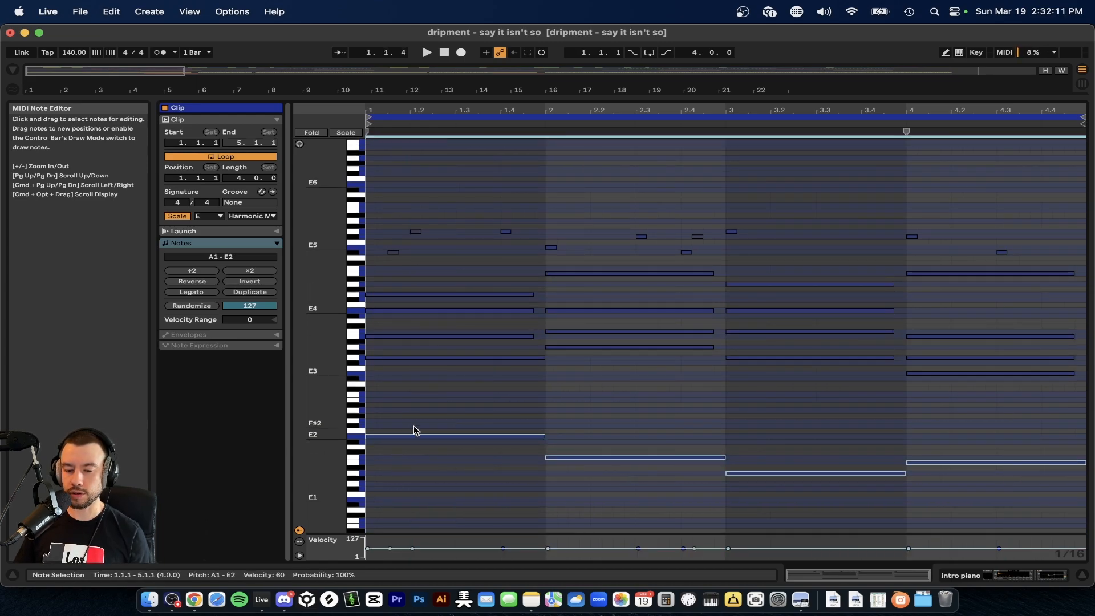
Select the chord notes G3 to G4 in bar 1 and A3 to B4 in bar 2, ending on the G4 note.
left_click(400, 454)
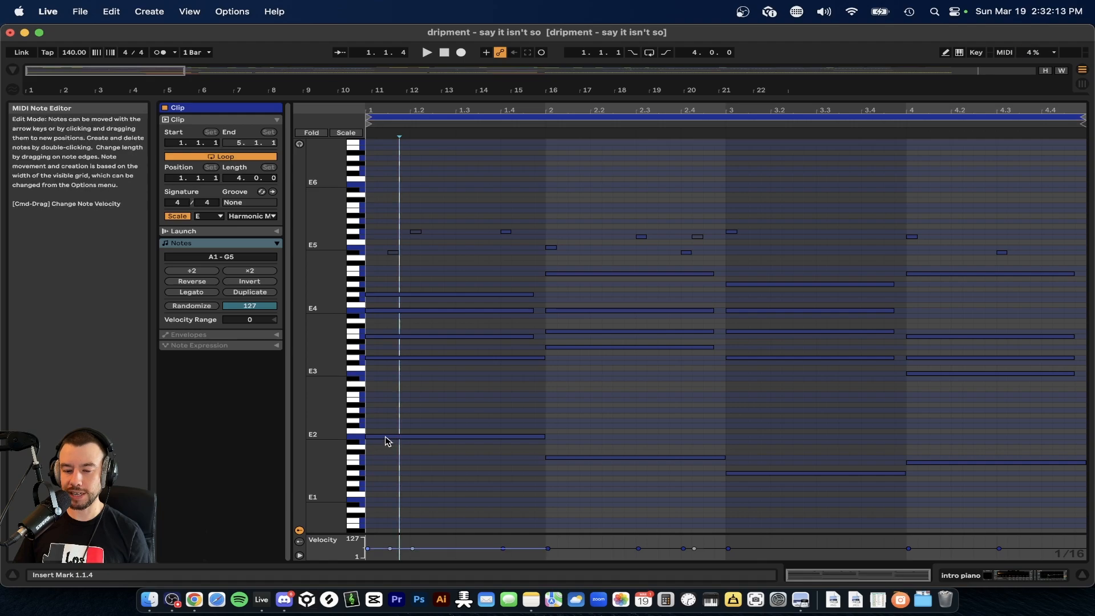
left_click_drag(435, 386, 387, 276)
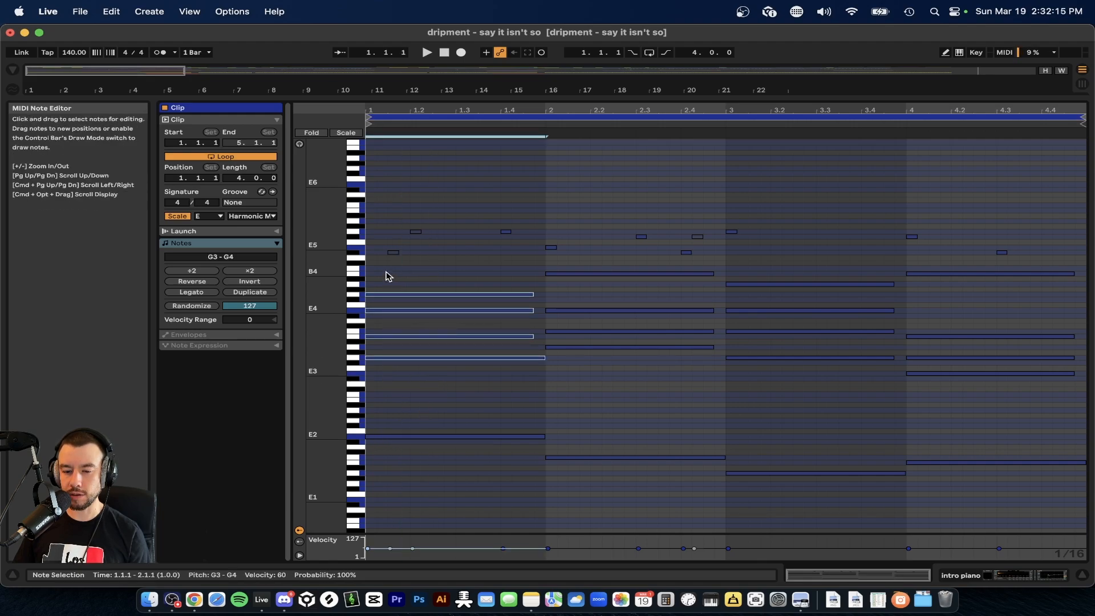
left_click_drag(634, 362, 586, 260)
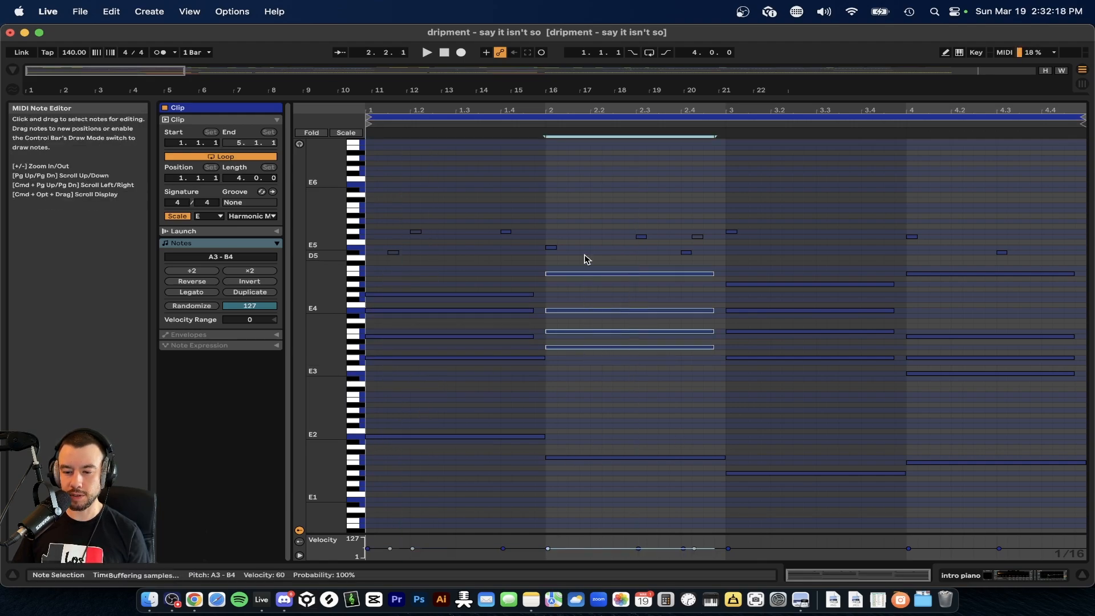
scroll(392, 362, "up", 3)
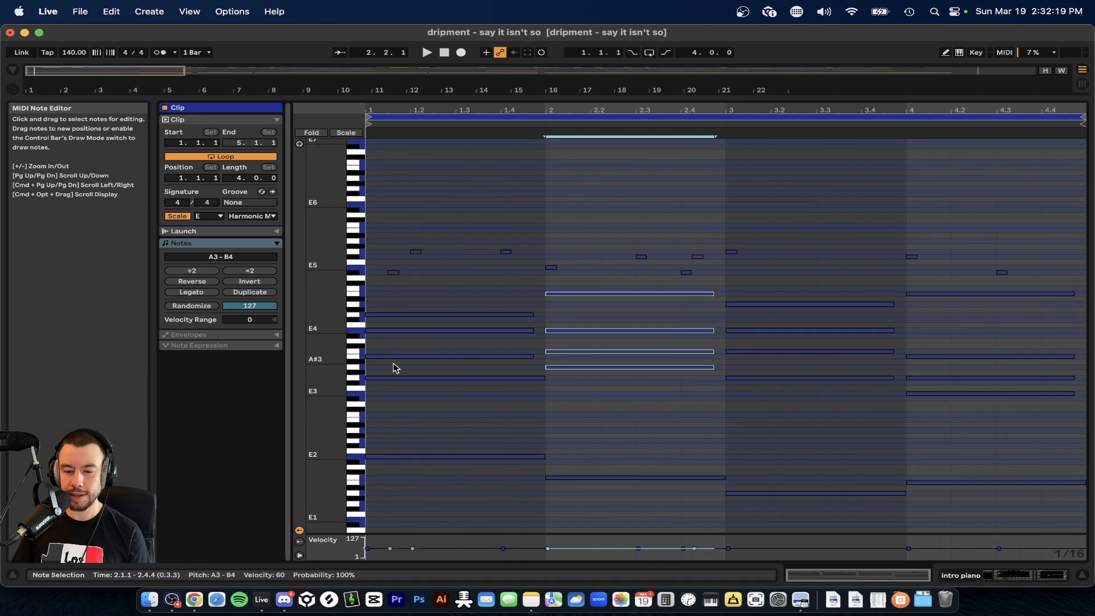
left_click(399, 316)
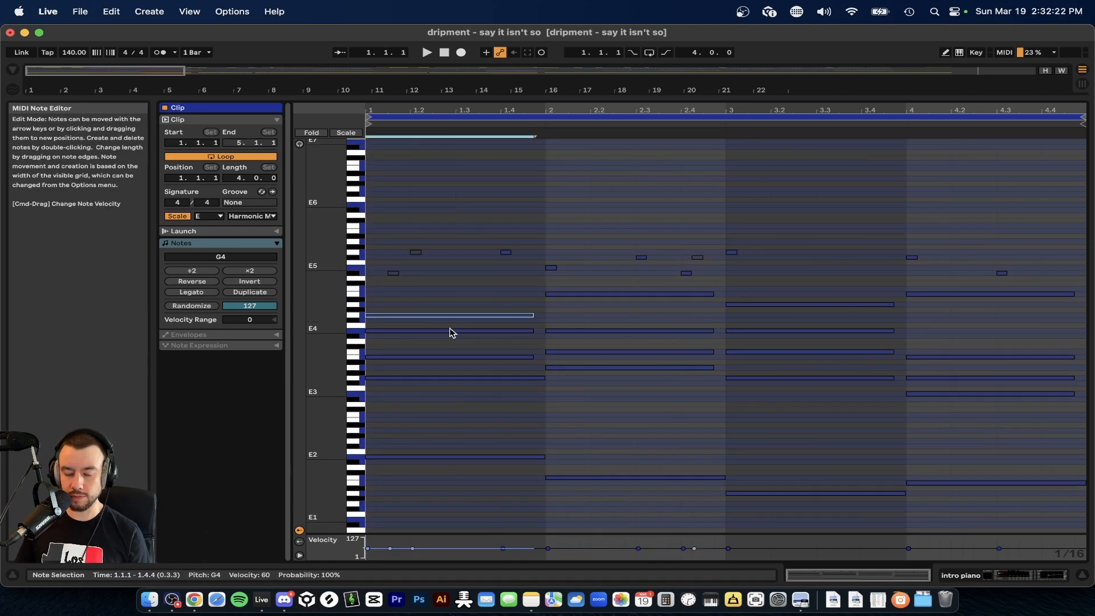
Try the bar 1 G4 note an octave lower and restore its original pitch.
key("shift+Down")
key("shift+Up")
key("shift+Up")
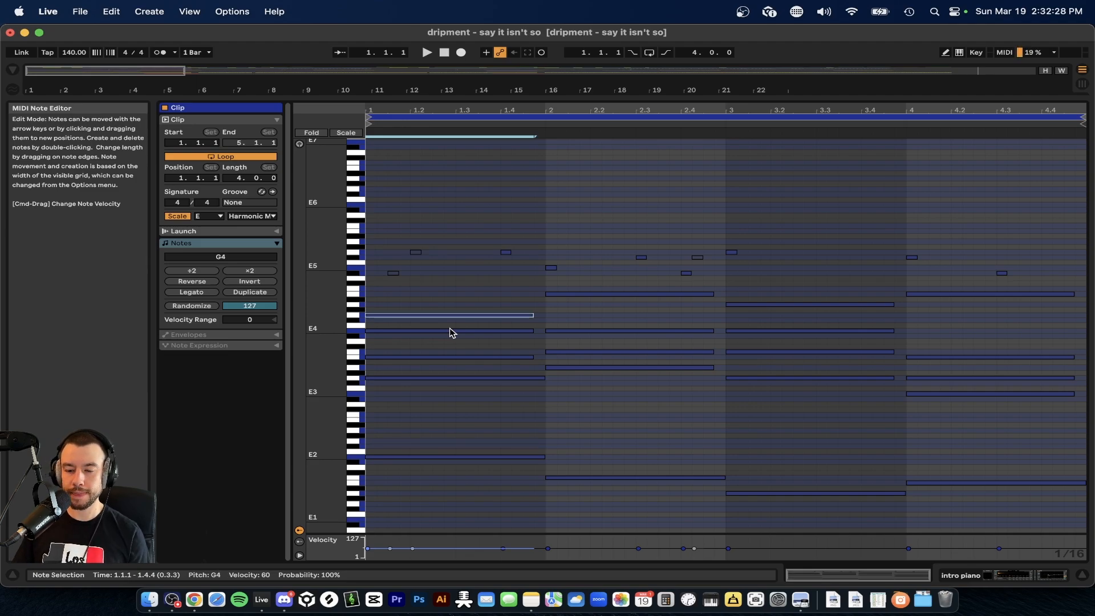
Select the upper chord notes of each of the four bars in turn and clear the selection.
scroll(452, 333, "down", 1)
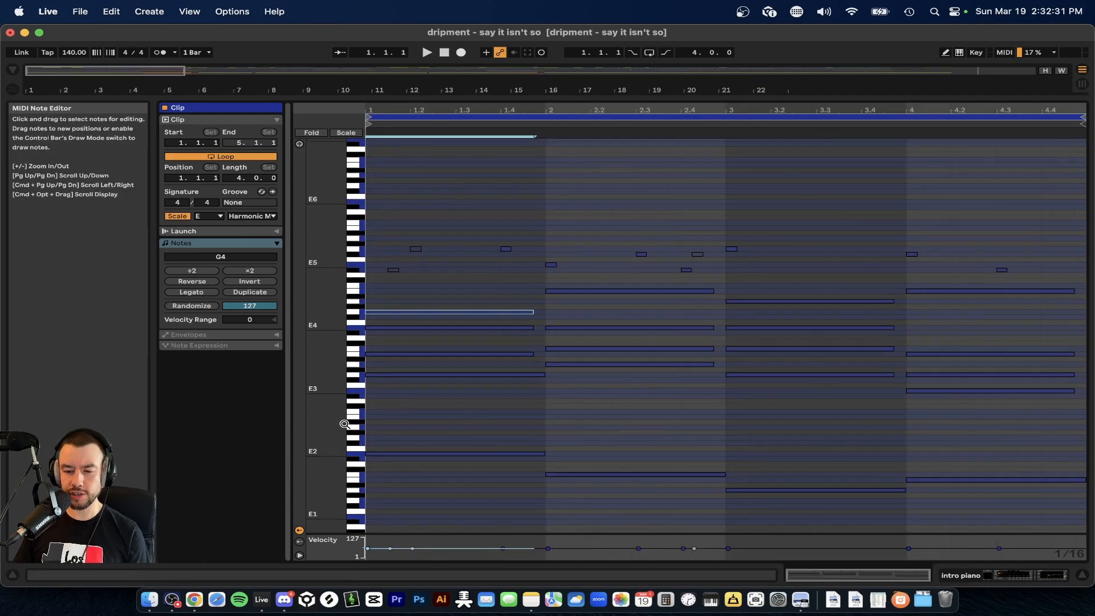
left_click_drag(345, 424, 345, 337)
left_click(477, 371)
scroll(475, 372, "up", 5)
left_click_drag(482, 399, 438, 293)
left_click_drag(602, 384, 607, 242)
left_click_drag(785, 410, 787, 233)
left_click_drag(962, 420, 962, 282)
scroll(620, 462, "down", 5)
left_click(433, 440)
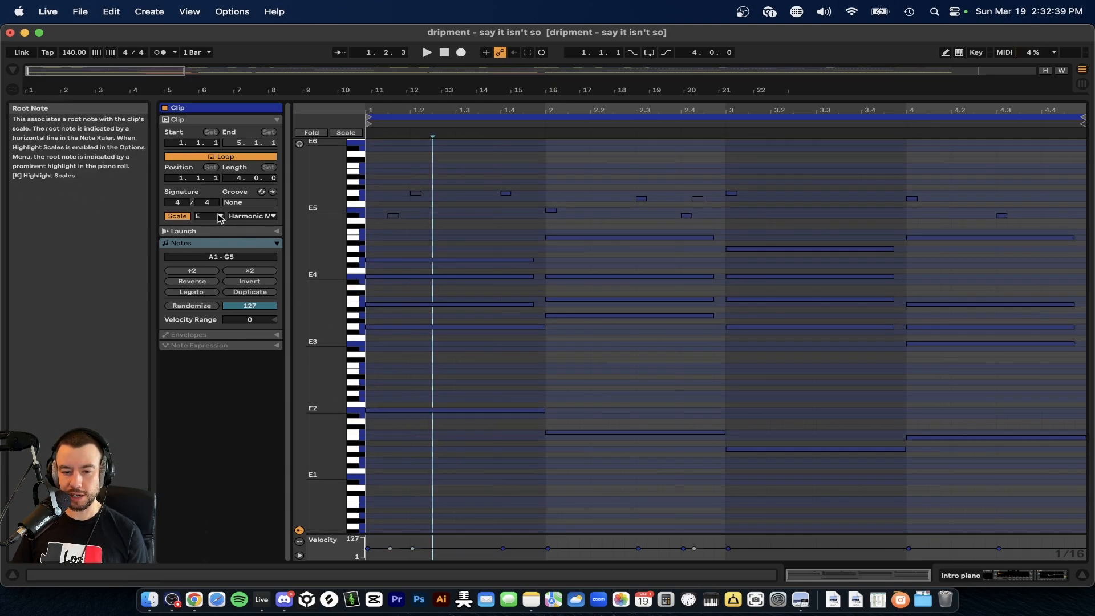
Select the bar 1 chord from G3 to G4, examine its E4 and G4 notes individually, and deselect them.
left_click_drag(292, 219, 335, 223)
scroll(409, 337, "down", 2)
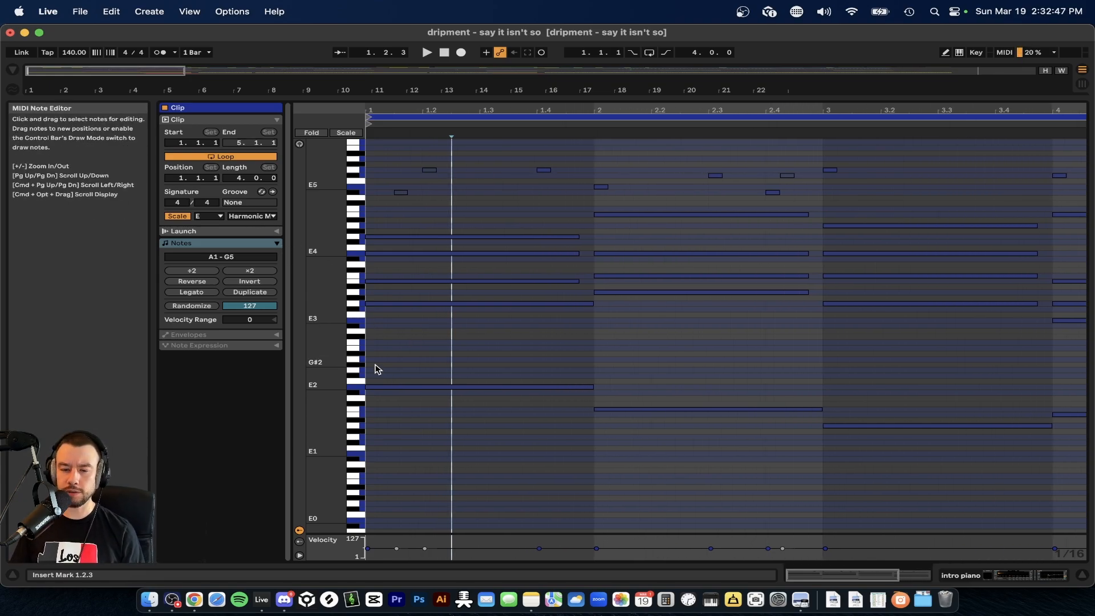
scroll(375, 368, "up", 2)
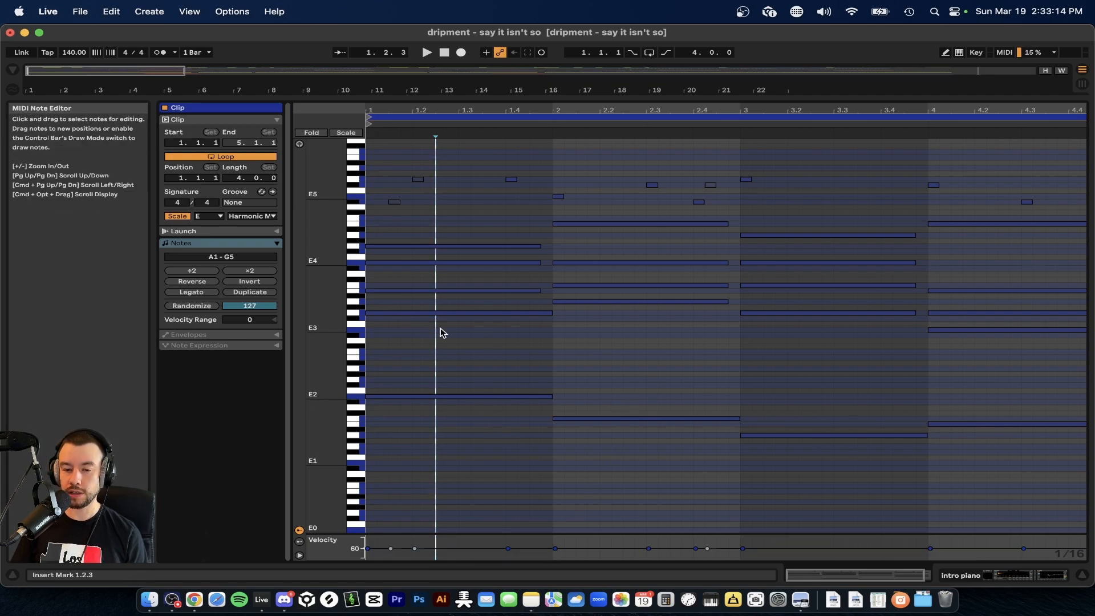
mouse_move(438, 230)
left_mouse_down()
mouse_move(397, 300)
mouse_move(401, 327)
left_mouse_up()
scroll(399, 327, "up", 2)
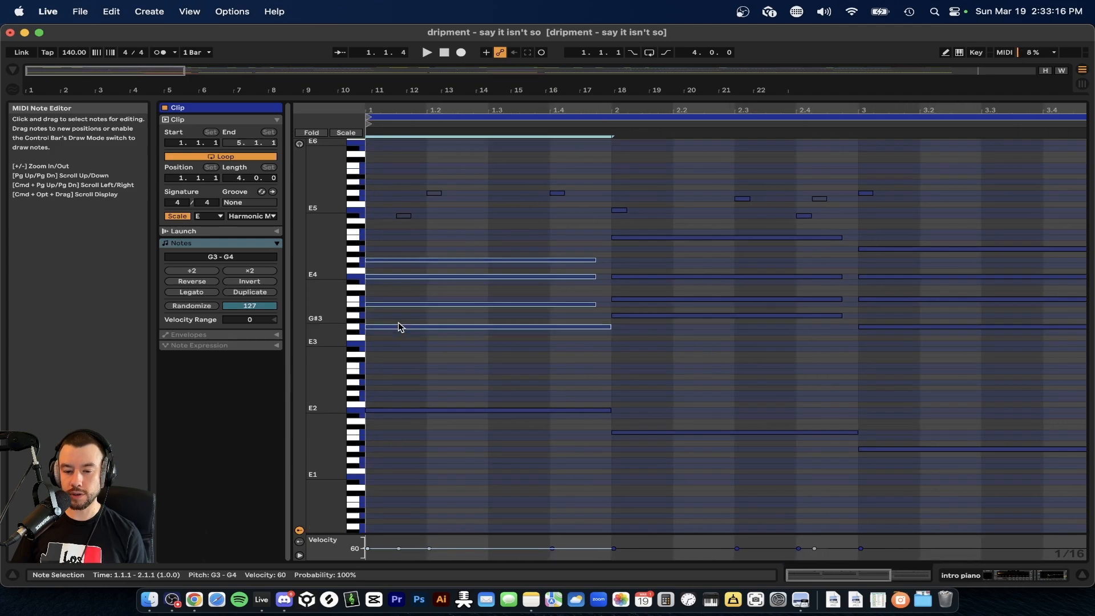
left_click(381, 285)
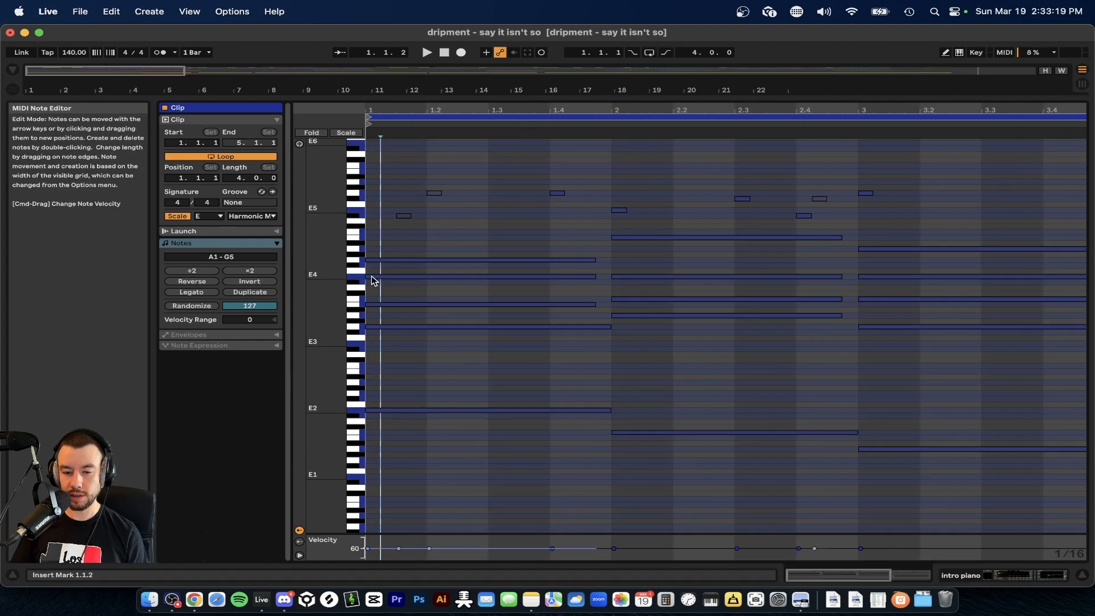
left_click(380, 276)
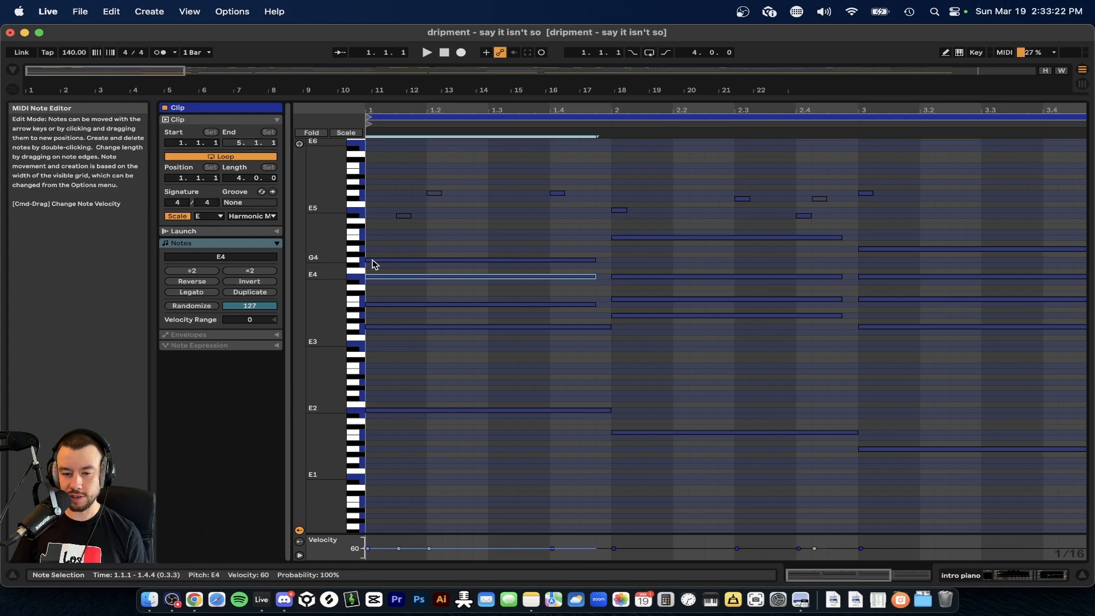
left_click(375, 260)
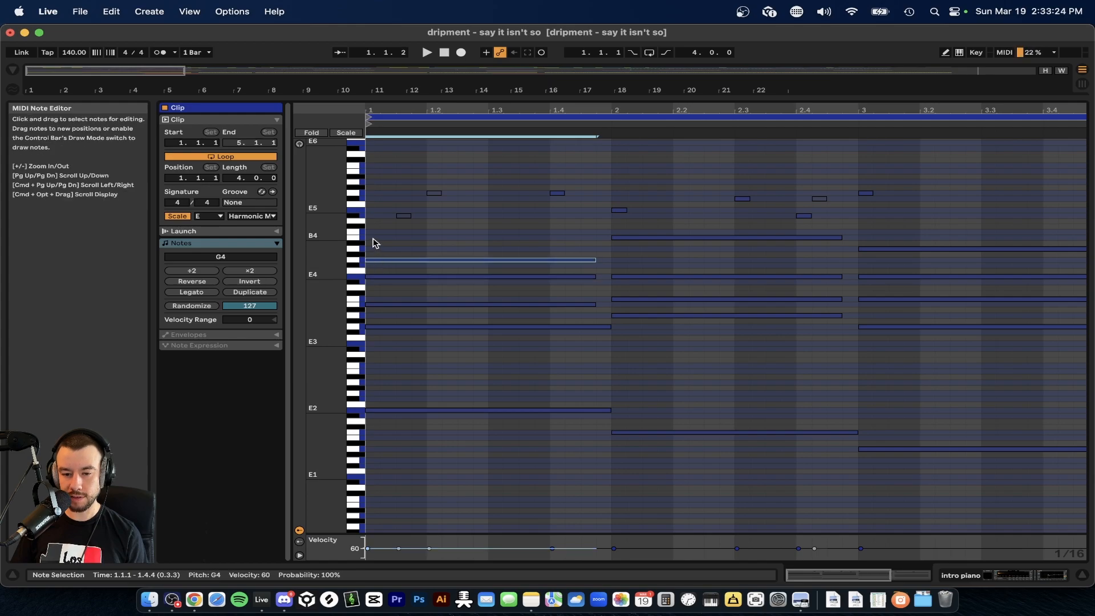
left_click(380, 287)
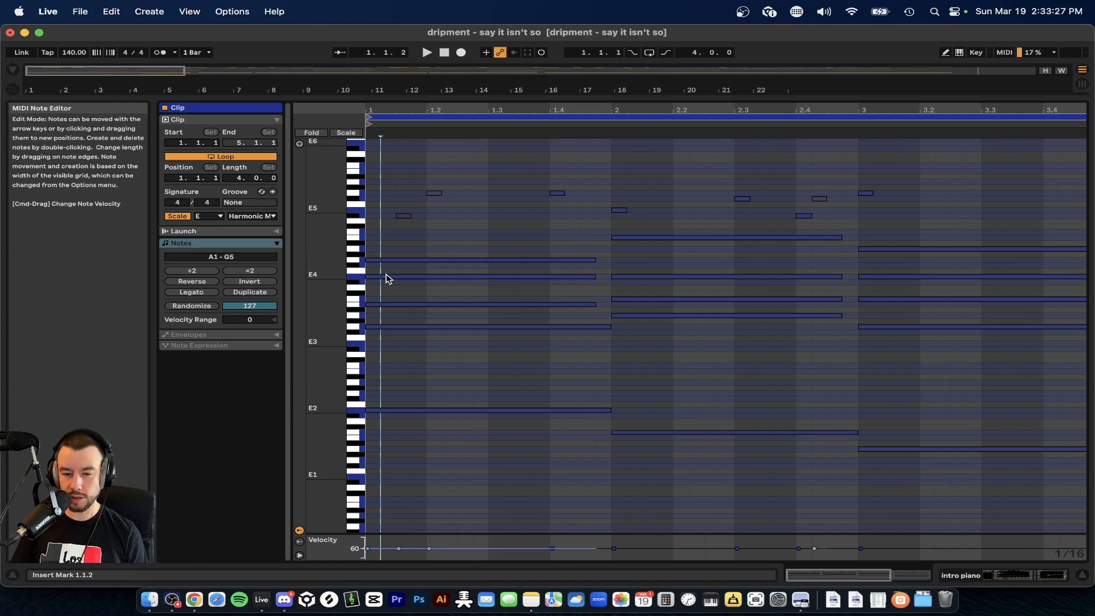
Try the bar 1 B3 note an octave higher at B4 and return it to B3.
left_click(375, 304)
key("shift+Up")
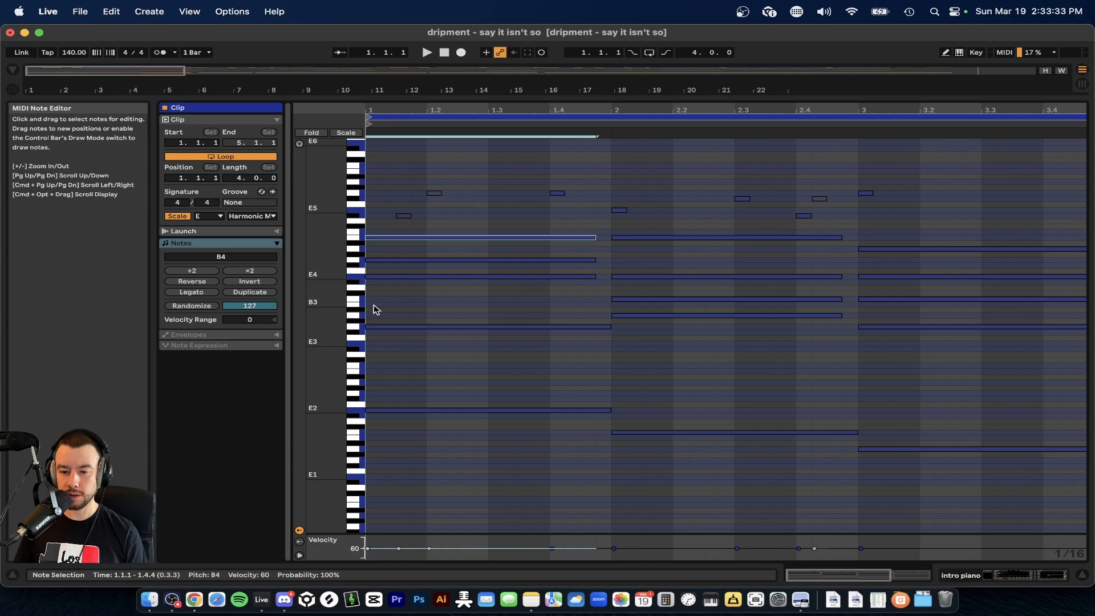
key("shift+Down")
key("shift+Up")
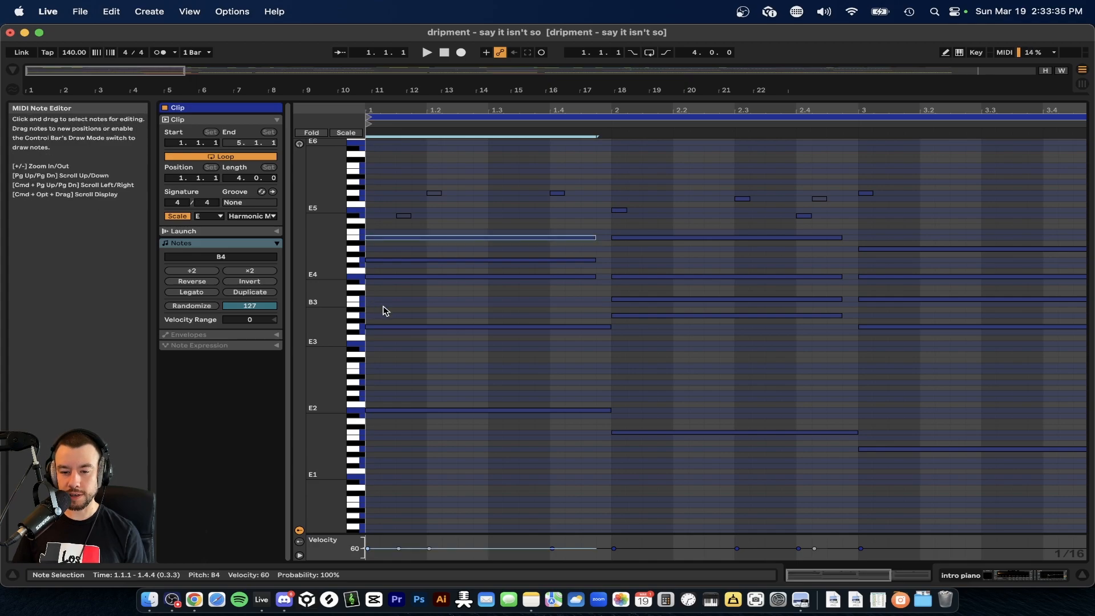
left_click(383, 327)
left_click(374, 238)
key("shift+Down")
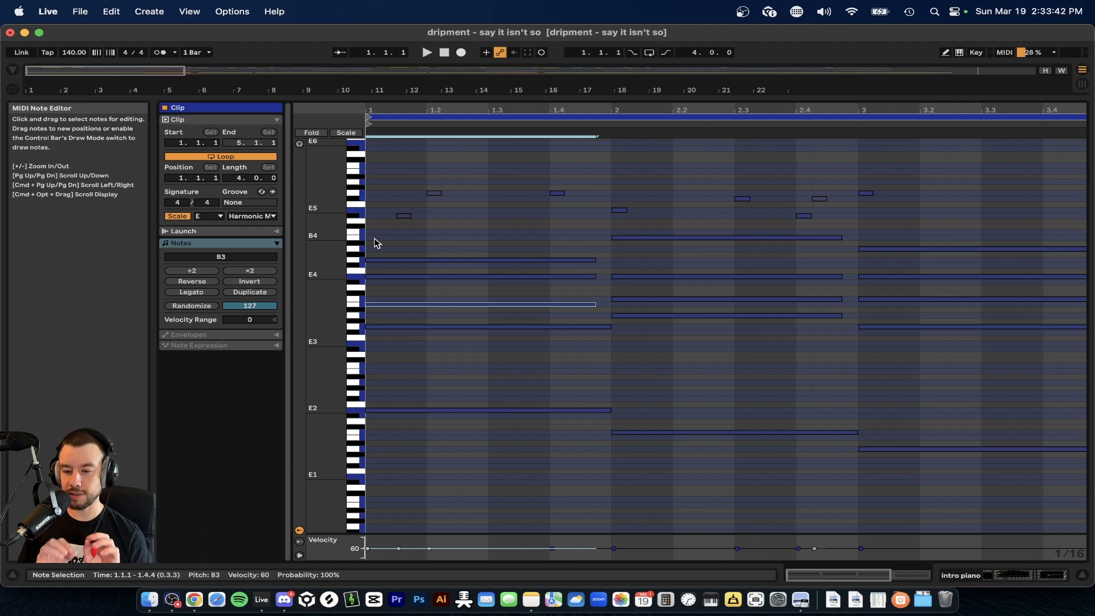
Select the four bass notes from A1 to E2 across all four bars of the intro piano clip.
key("minus")
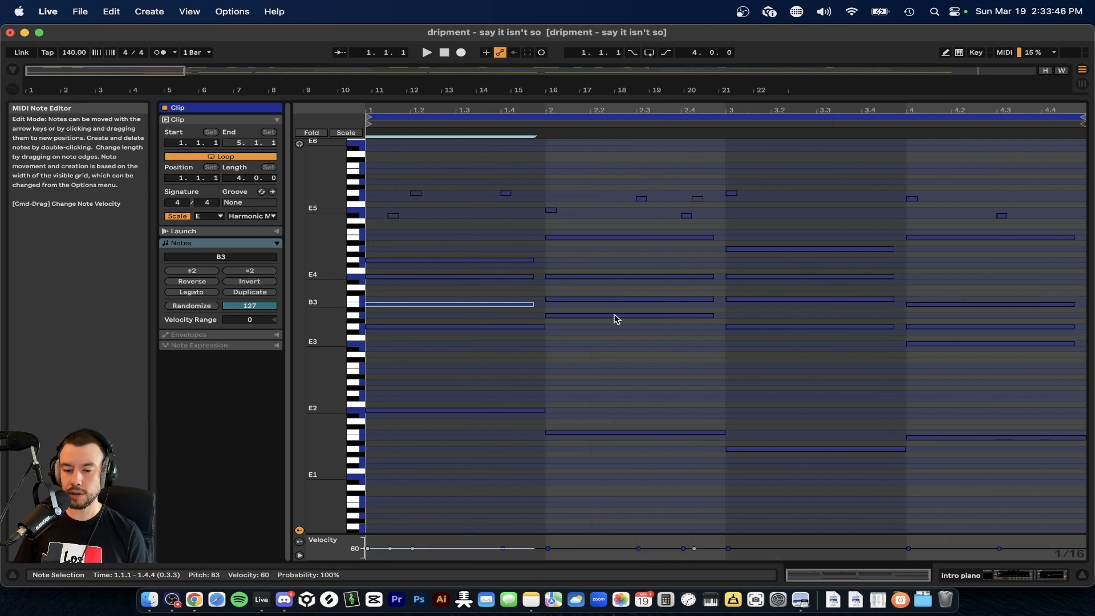
mouse_move(457, 378)
left_mouse_down()
mouse_move(1046, 465)
mouse_move(900, 465)
left_mouse_up()
left_click_drag(392, 366, 1024, 491)
left_click_drag(464, 394, 1001, 507)
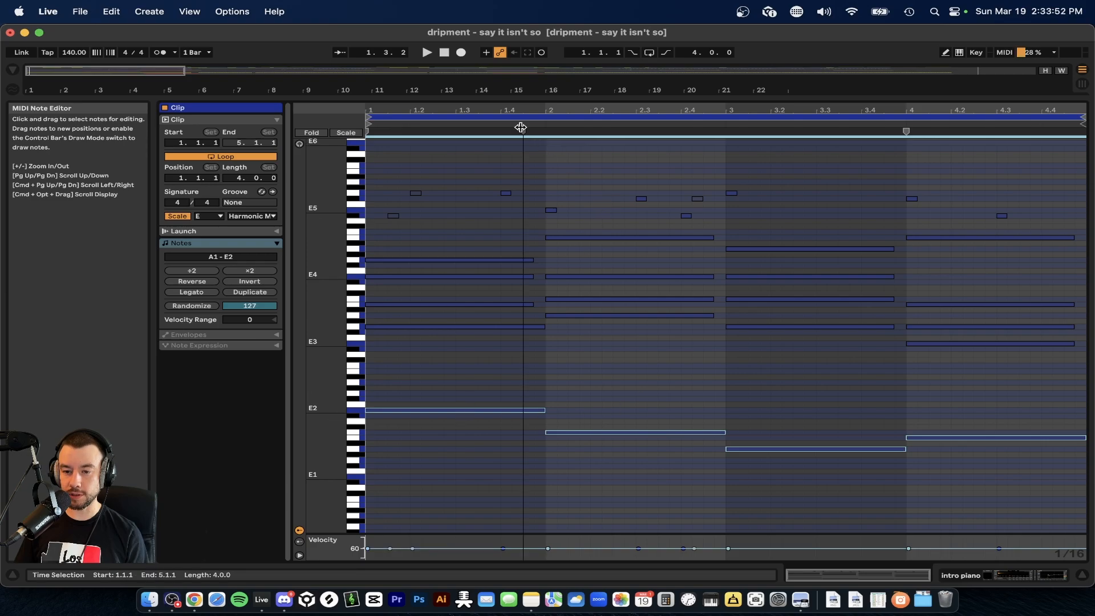
Leave the piano clip's note editor and open the first Sub 1 clip in the LOWS group to examine its notes.
key("super+alt+l")
scroll(345, 280, "down", 20)
scroll(344, 279, "down", 15)
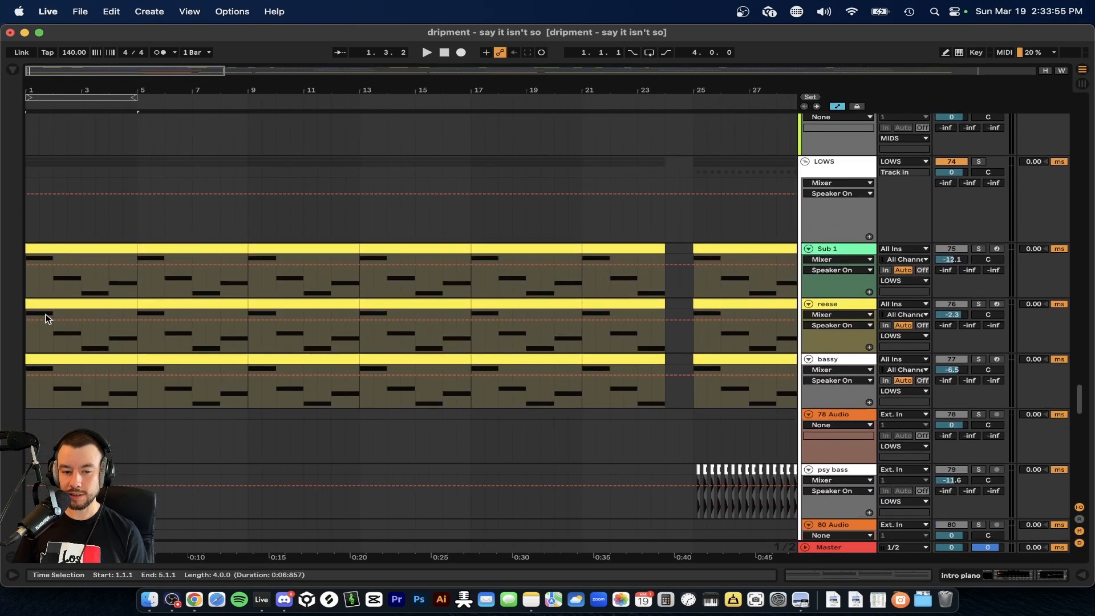
double_click(81, 246)
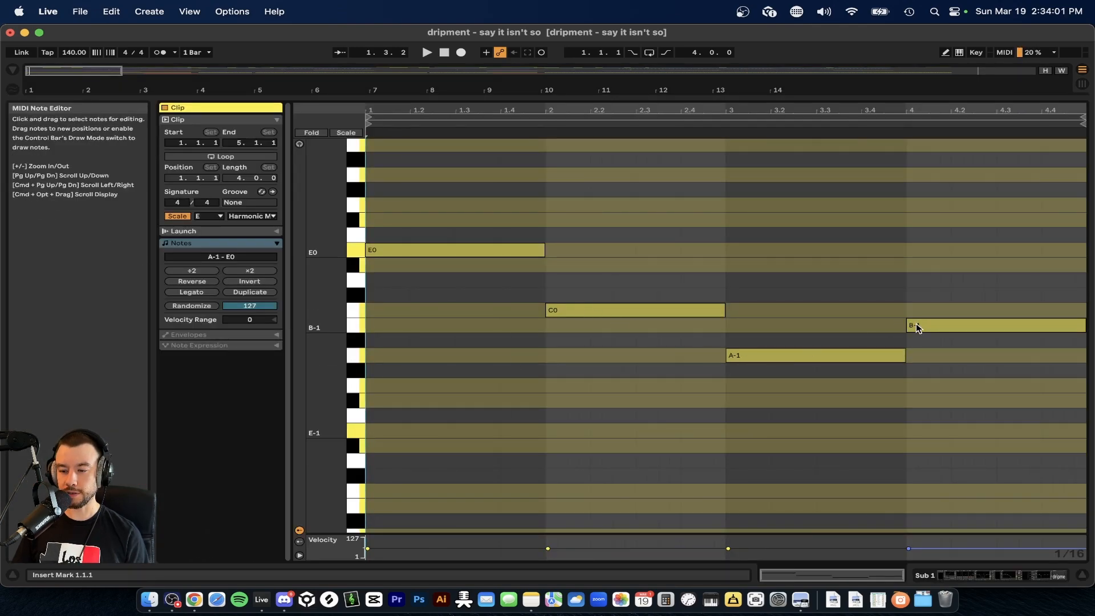
Return to the arrangement's melody tracks, show the Melody group's device chain and hide it again.
left_click(390, 96)
scroll(196, 208, "up", 20)
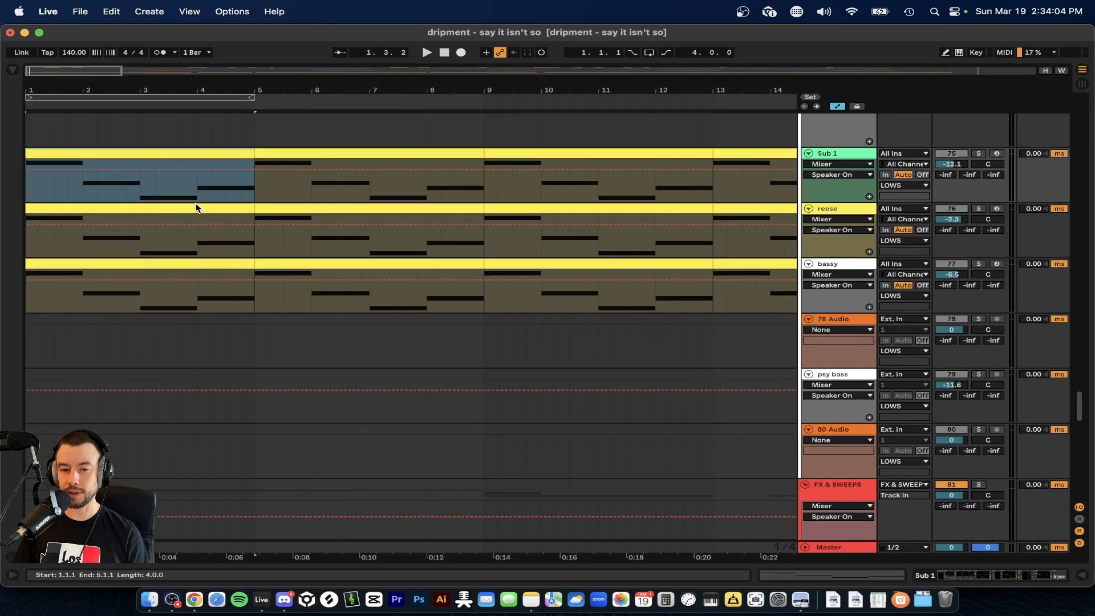
scroll(174, 203, "down", 20)
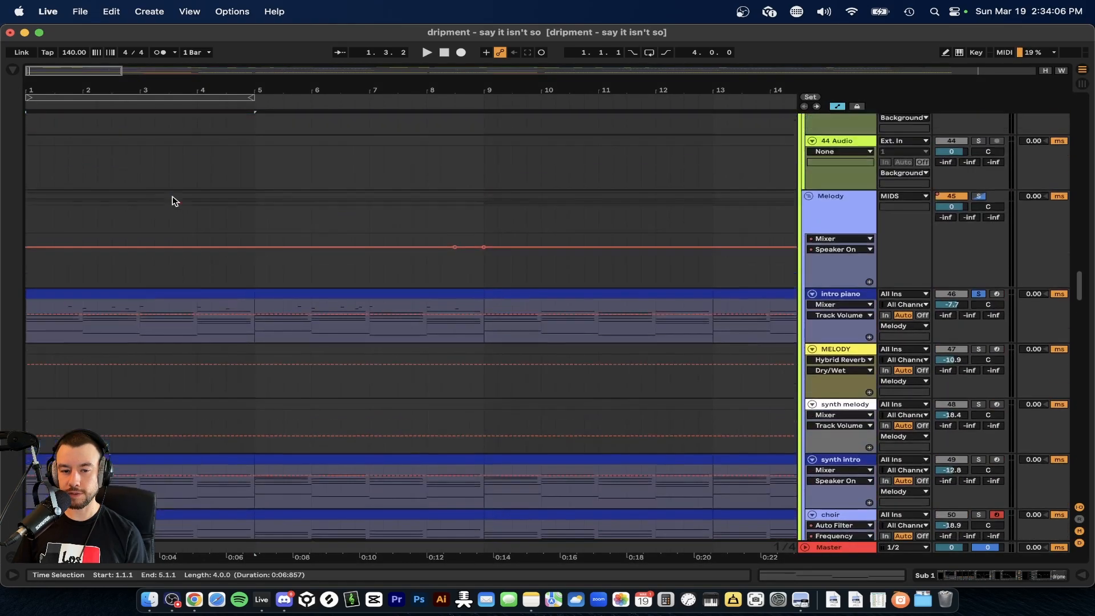
scroll(981, 289, "up", 3)
scroll(606, 310, "up", 8)
scroll(606, 309, "up", 15)
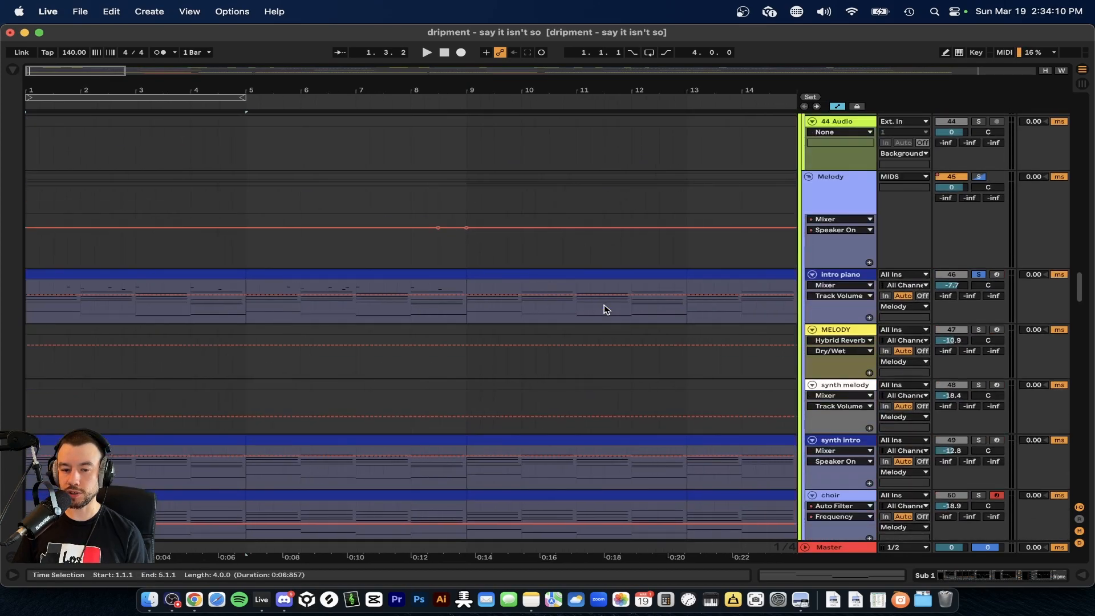
key("minus")
double_click(824, 193)
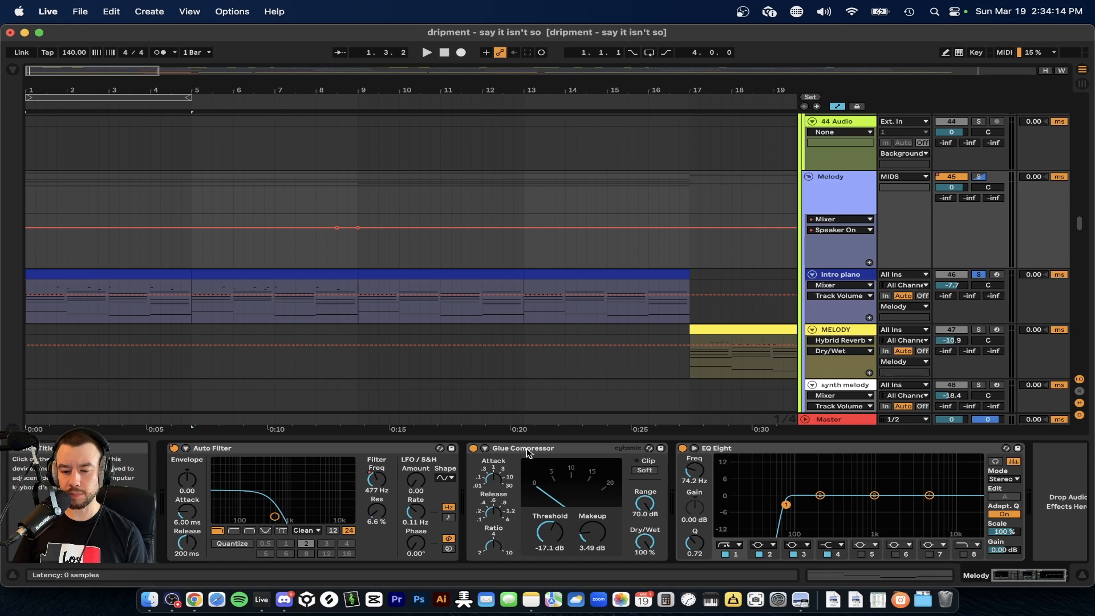
left_click(489, 439)
Solo the Sub 1 track, play it from bar 1 and show its device chain.
scroll(490, 438, "down", 20)
scroll(490, 438, "up", 10)
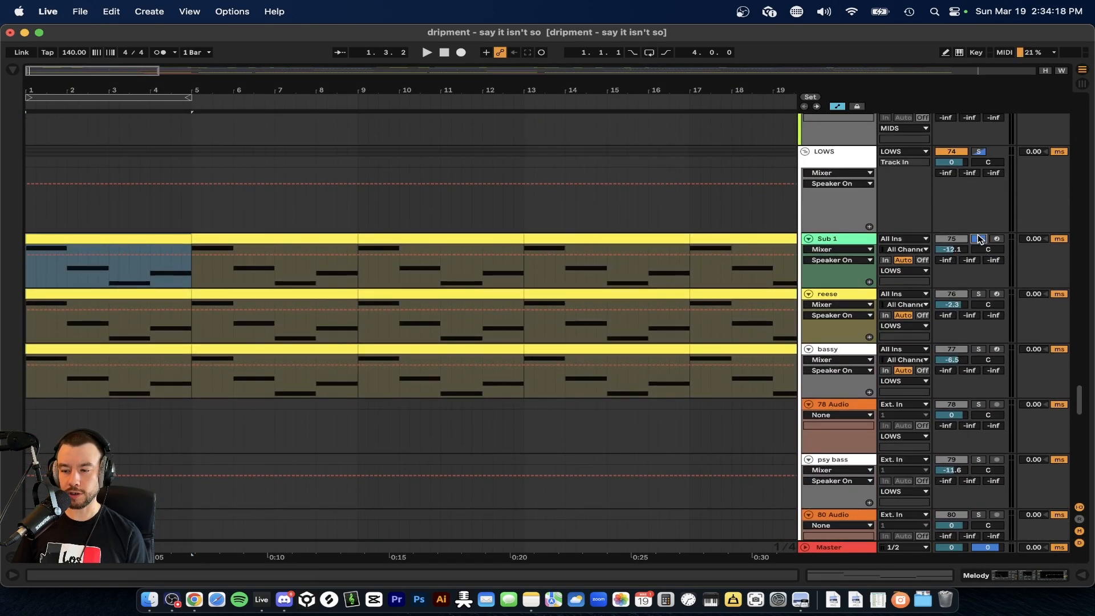
key("space")
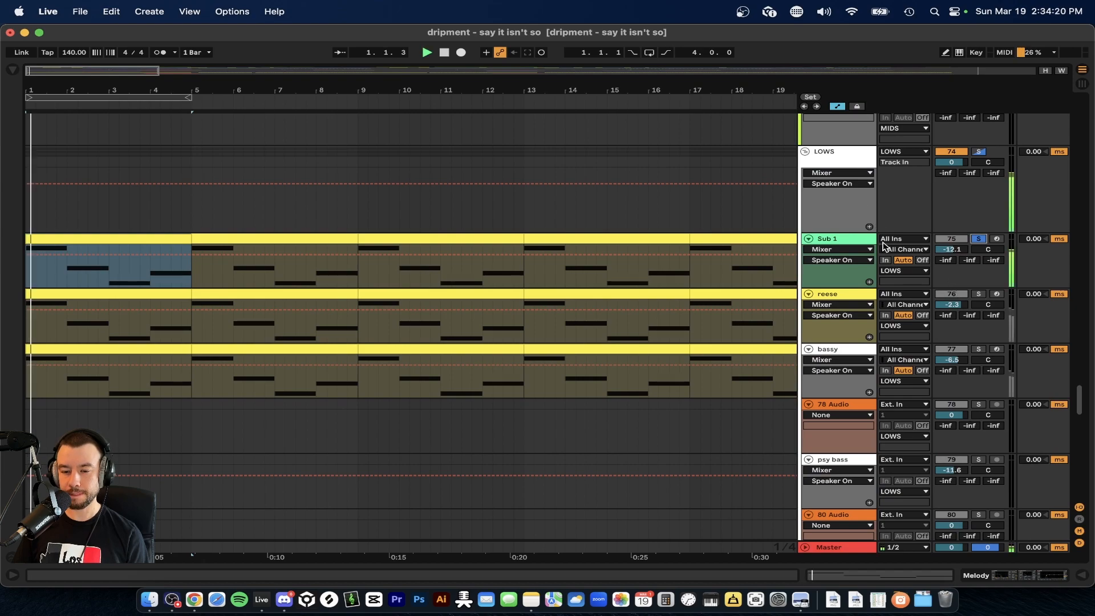
scroll(79, 308, "up", 5)
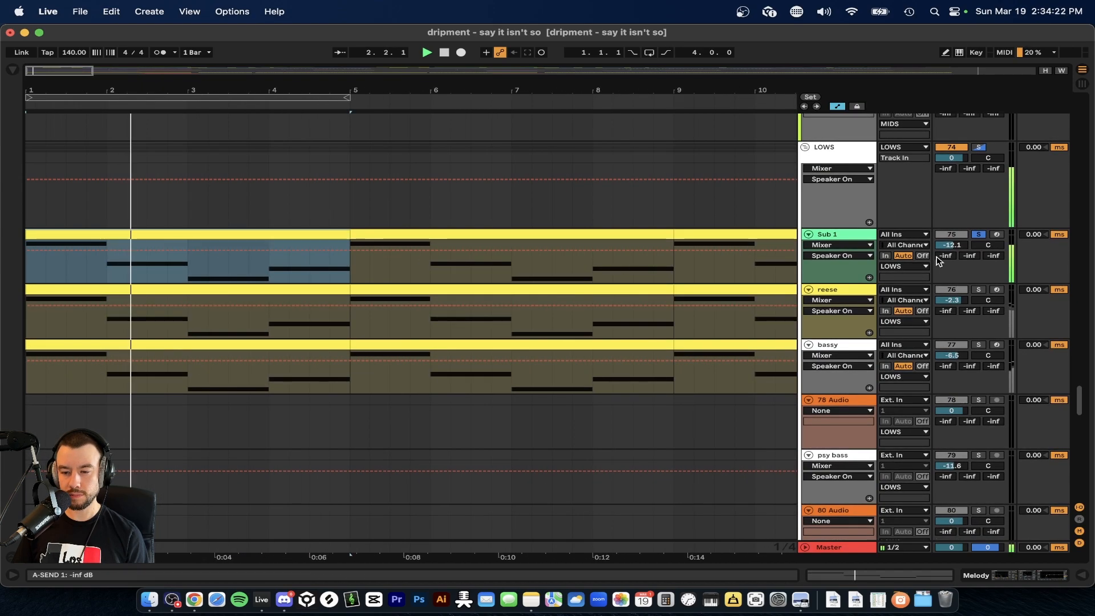
double_click(844, 238)
key("space")
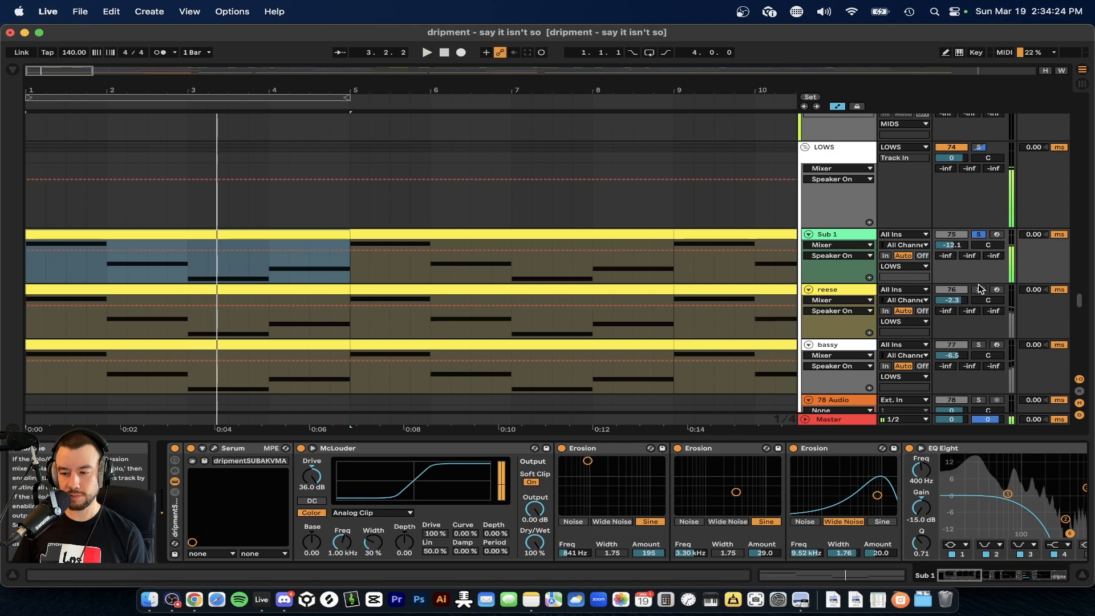
Solo the reese track instead, select its first clip to show its devices, and play from bar 1.
left_click(979, 289)
key("space")
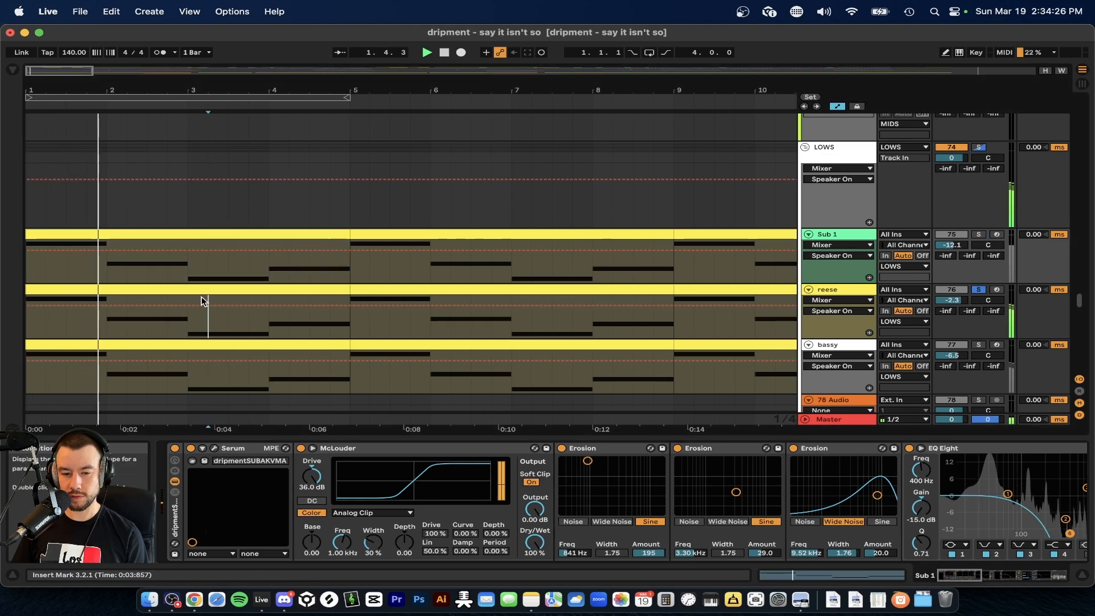
left_click(194, 292)
key("space")
key("space")
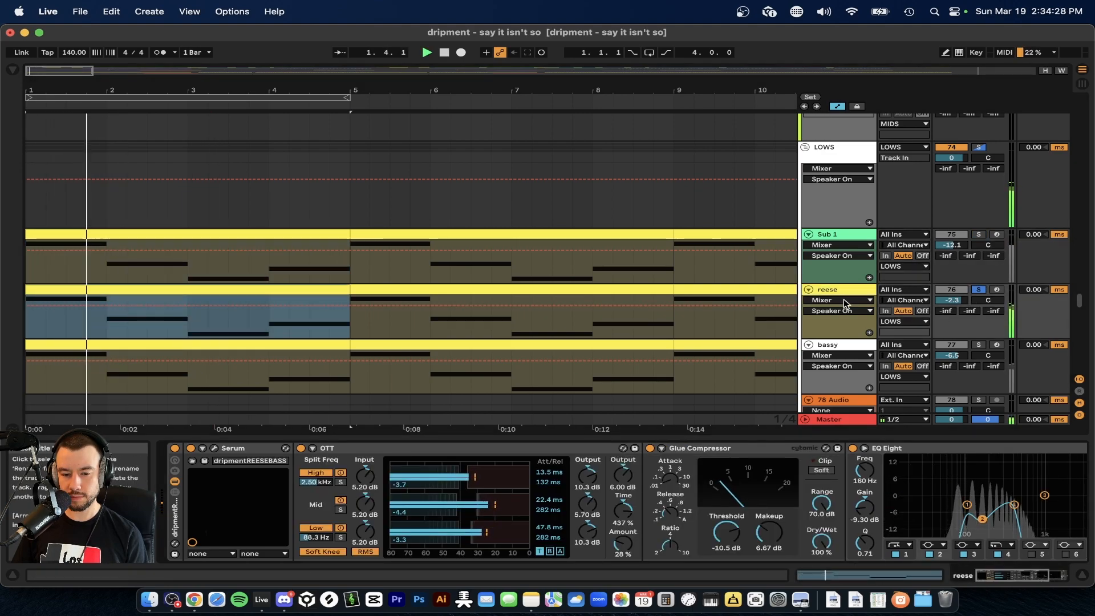
Solo the bassy track instead, select its first clip to show its devices, and play from bar 1.
left_click(979, 344)
key("space")
key("space")
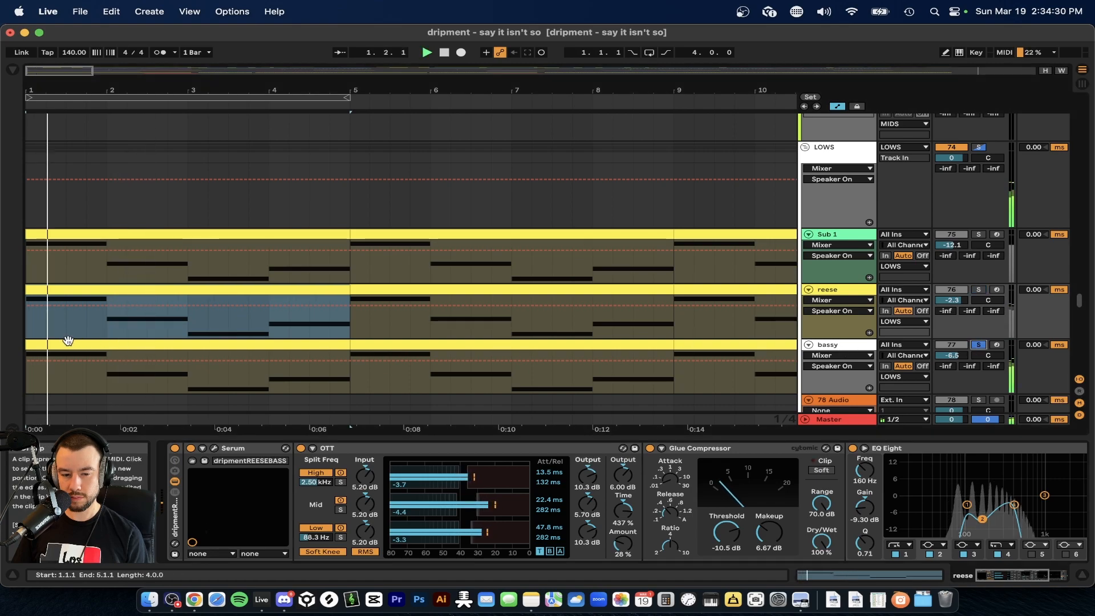
left_click(66, 345)
scroll(310, 298, "down", 2)
scroll(310, 299, "down", 3)
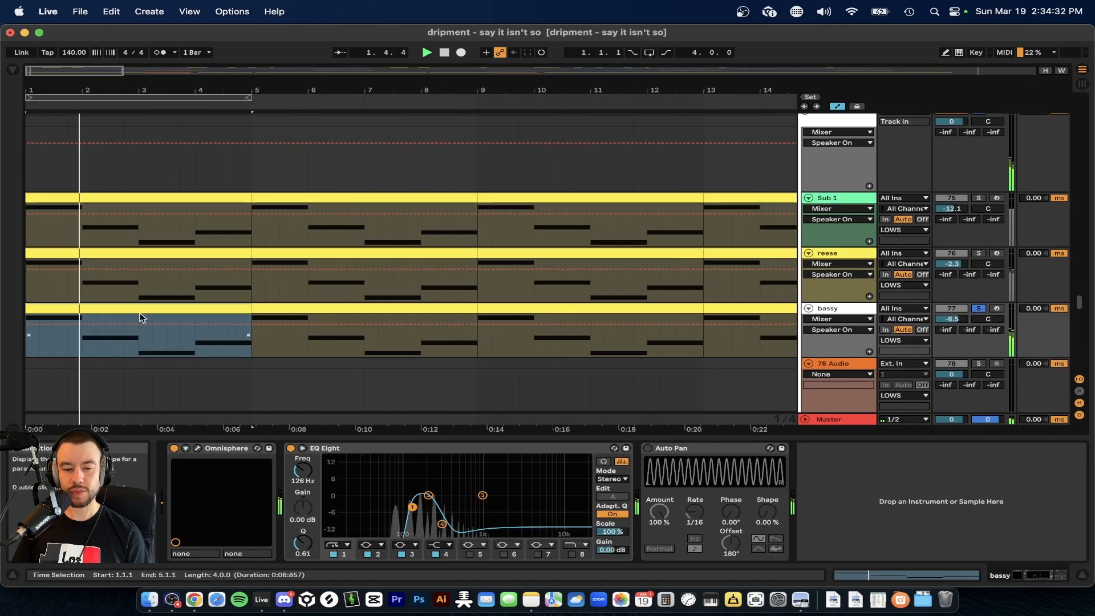
scroll(139, 313, "up", 3)
scroll(102, 359, "up", 3)
scroll(103, 359, "down", 4)
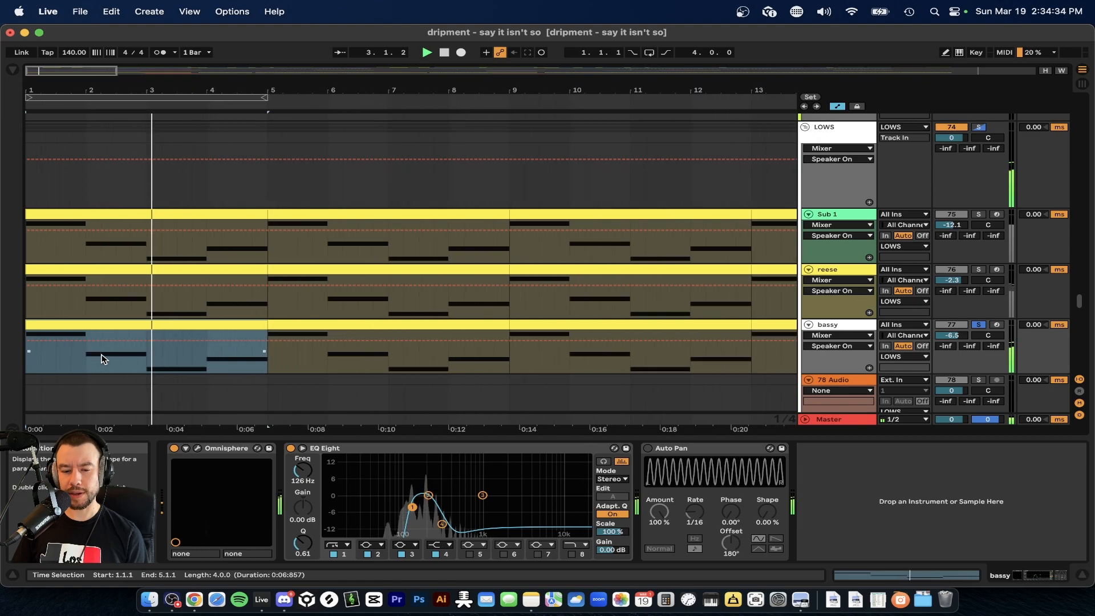
scroll(154, 379, "down", 2)
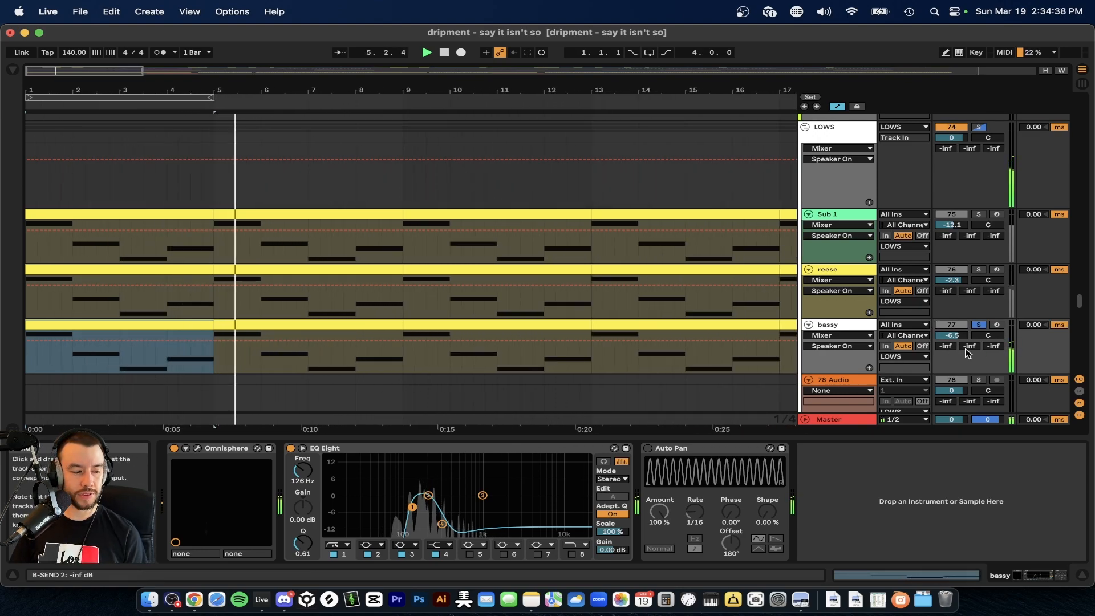
Solo Sub 1 and reese together with bassy, play the three bass layers from bar 1, and return to the melody tracks.
left_click(979, 271)
left_click(978, 214)
key("space")
key("space")
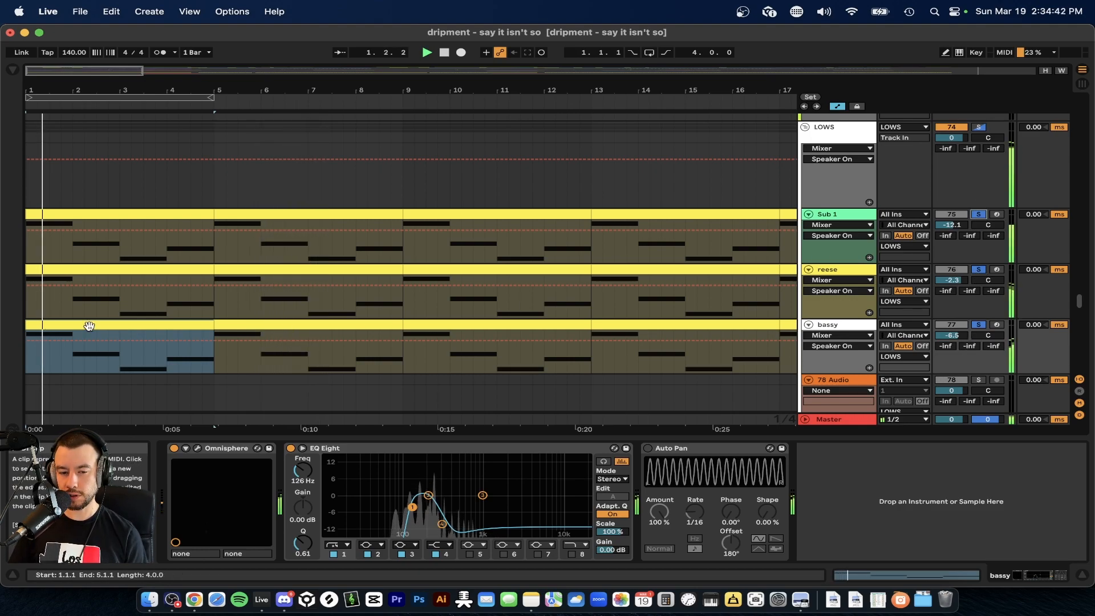
scroll(127, 304, "down", 2)
scroll(69, 308, "down", 2)
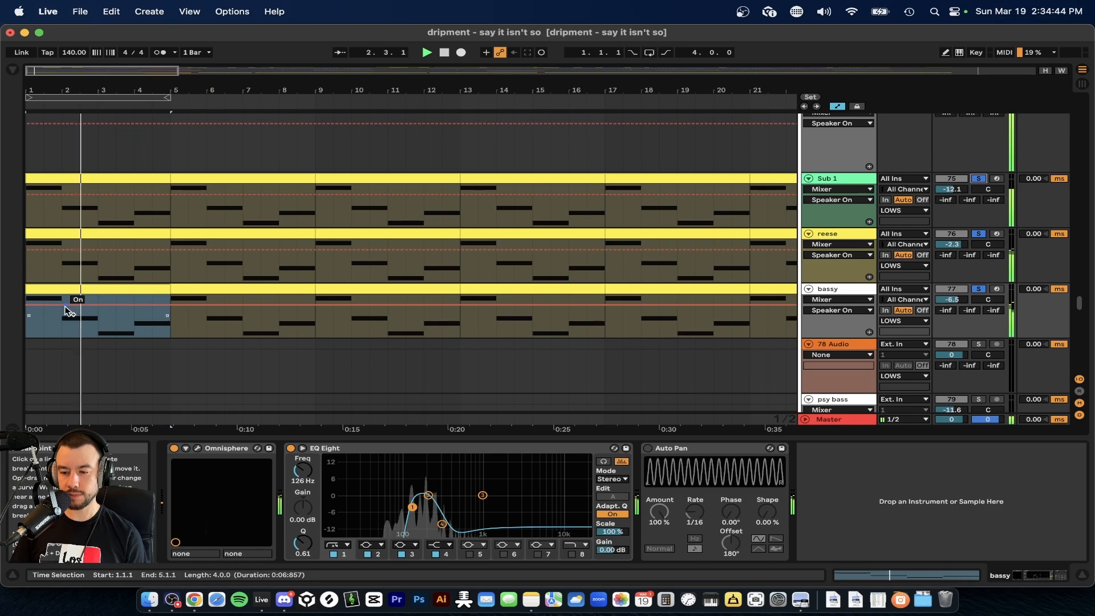
scroll(152, 349, "up", 2)
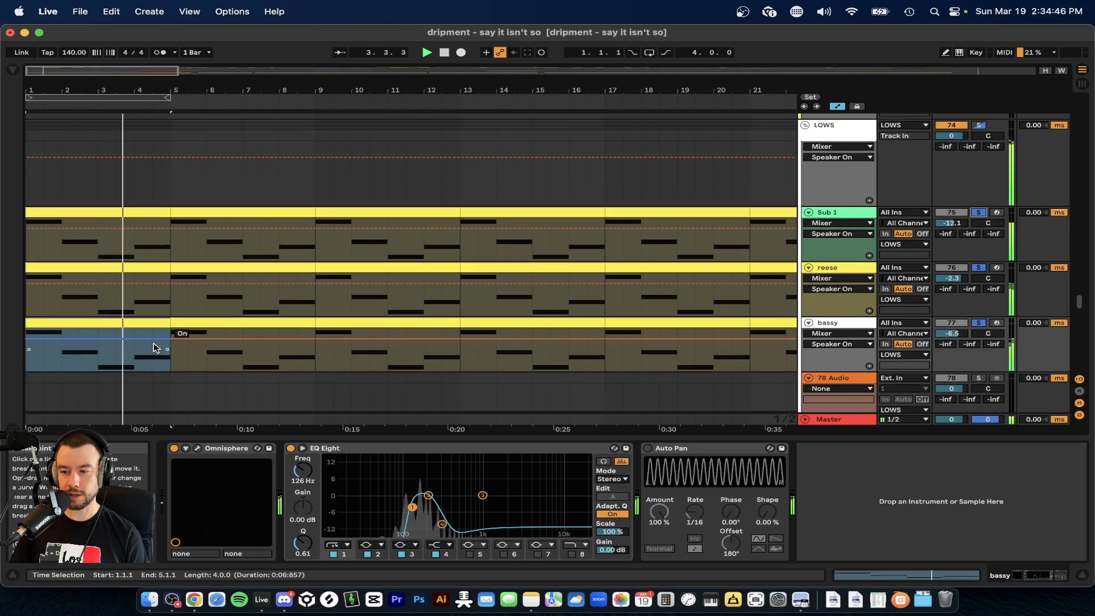
scroll(350, 345, "up", 1)
scroll(350, 345, "up", 15)
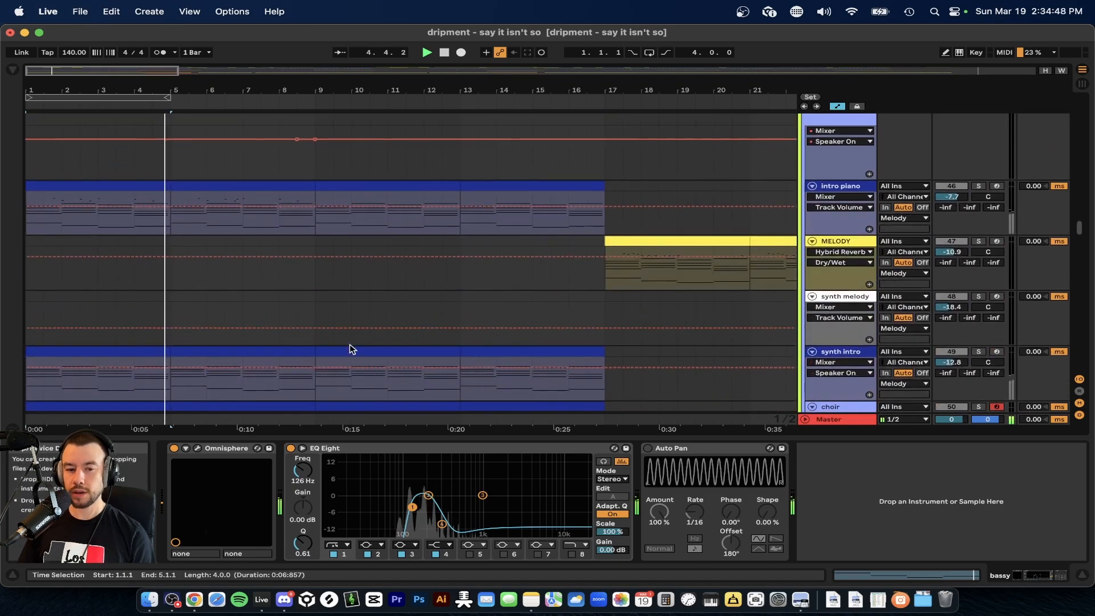
Solo the intro piano track, play it from bar 1, and hide the device view.
scroll(137, 228, "up", 3)
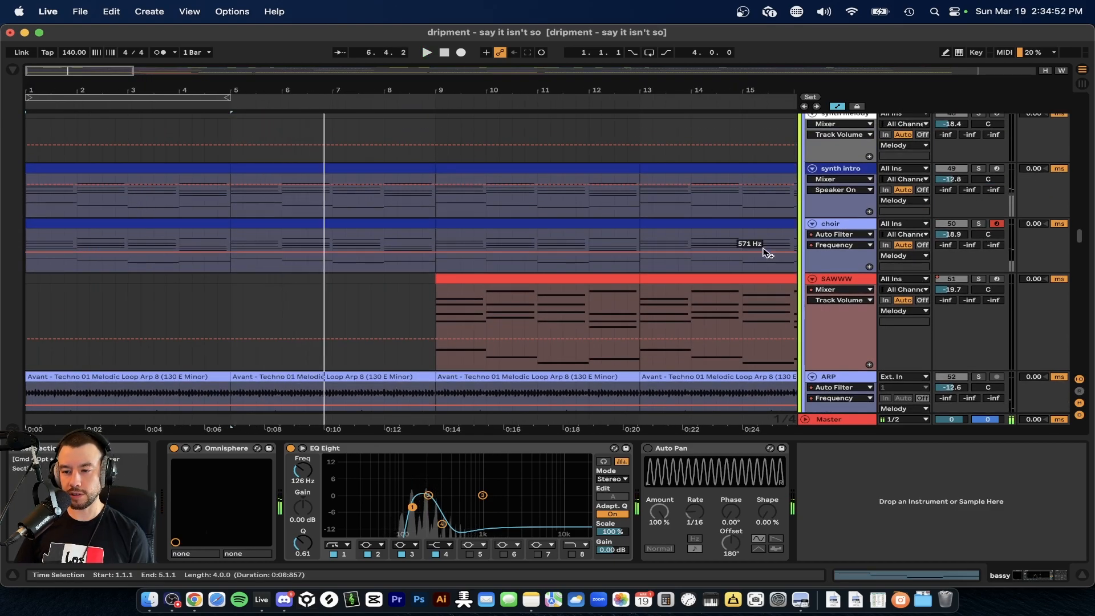
scroll(767, 251, "up", 8)
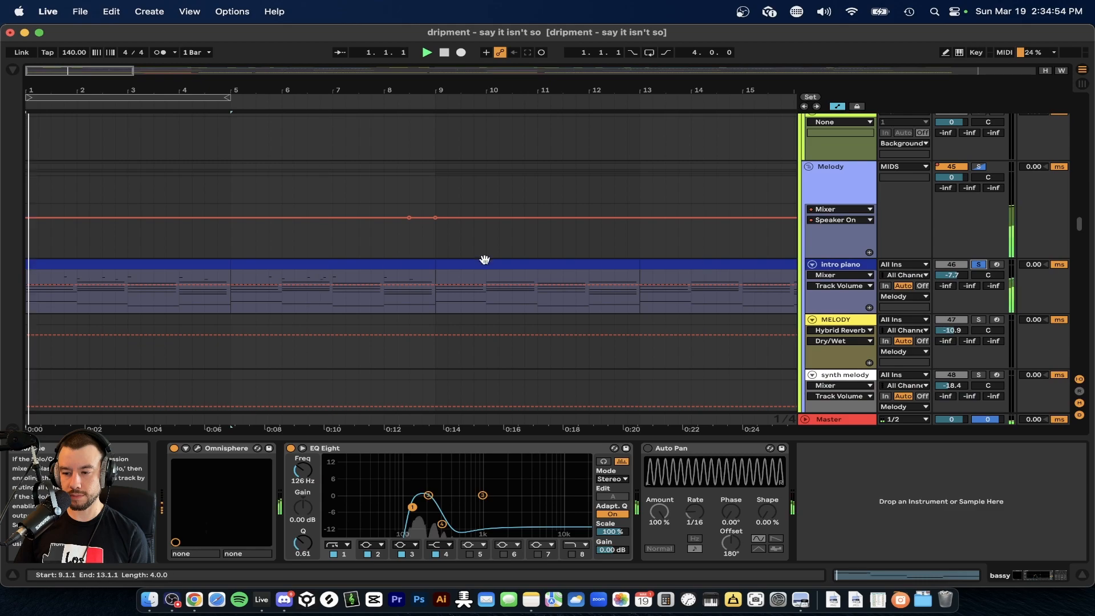
scroll(179, 296, "up", 3)
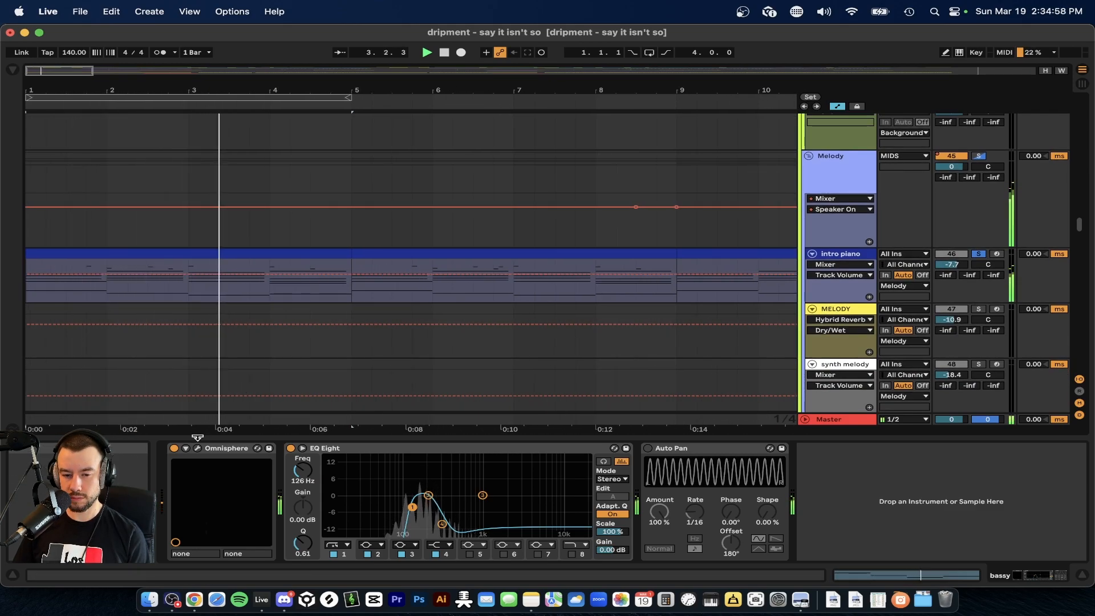
key("super+alt+l")
scroll(262, 324, "down", 4)
scroll(262, 324, "down", 2)
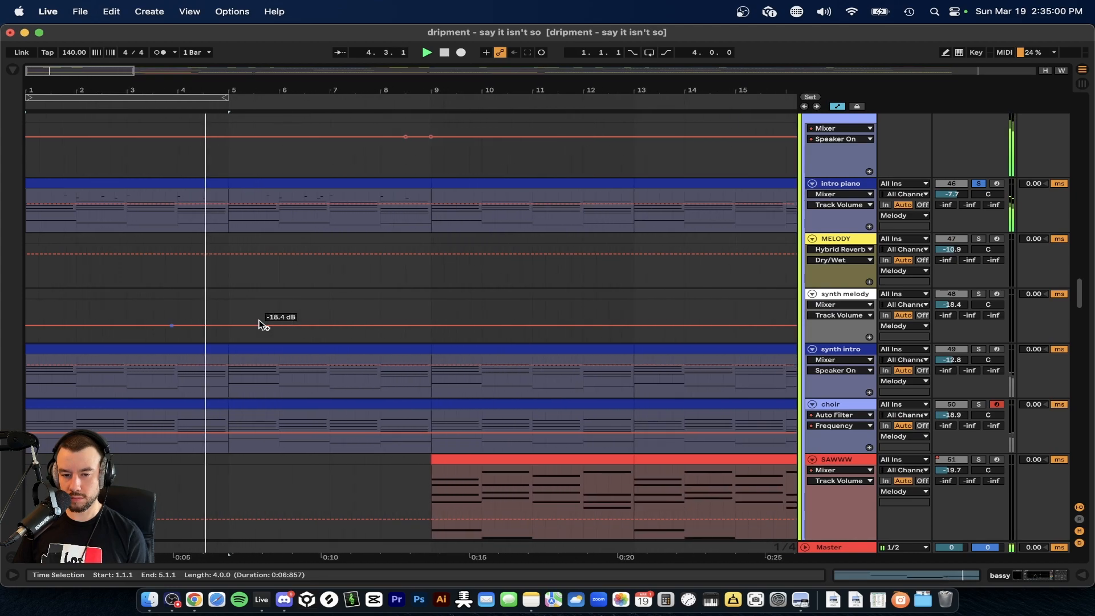
Solo the choir track instead, select its first clip, and play it from bar 1.
scroll(263, 323, "down", 2)
scroll(262, 323, "down", 10)
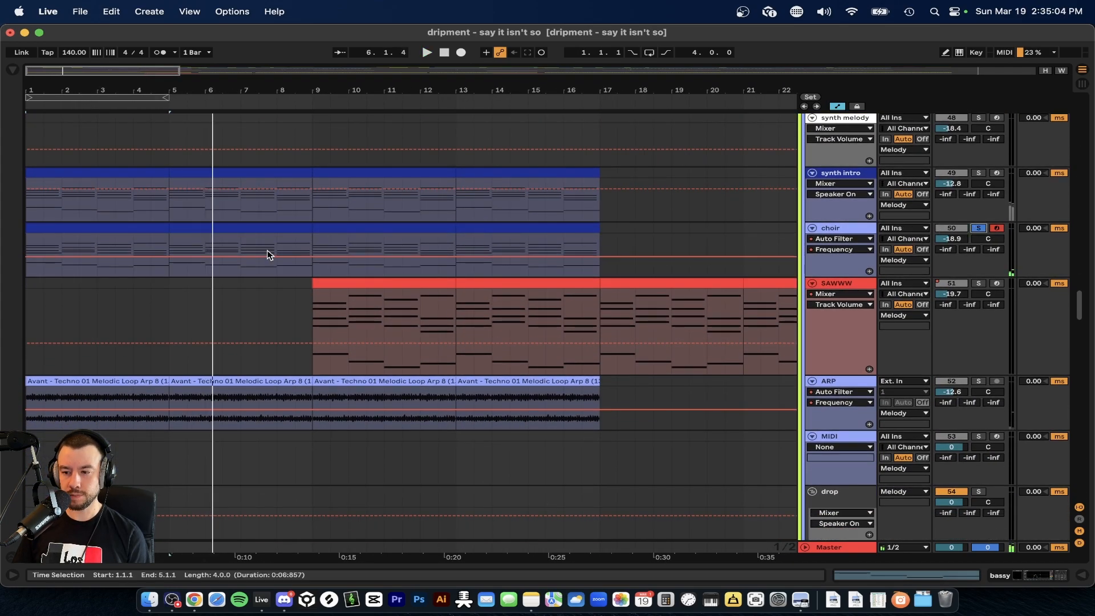
scroll(73, 264, "up", 5)
left_click(49, 240)
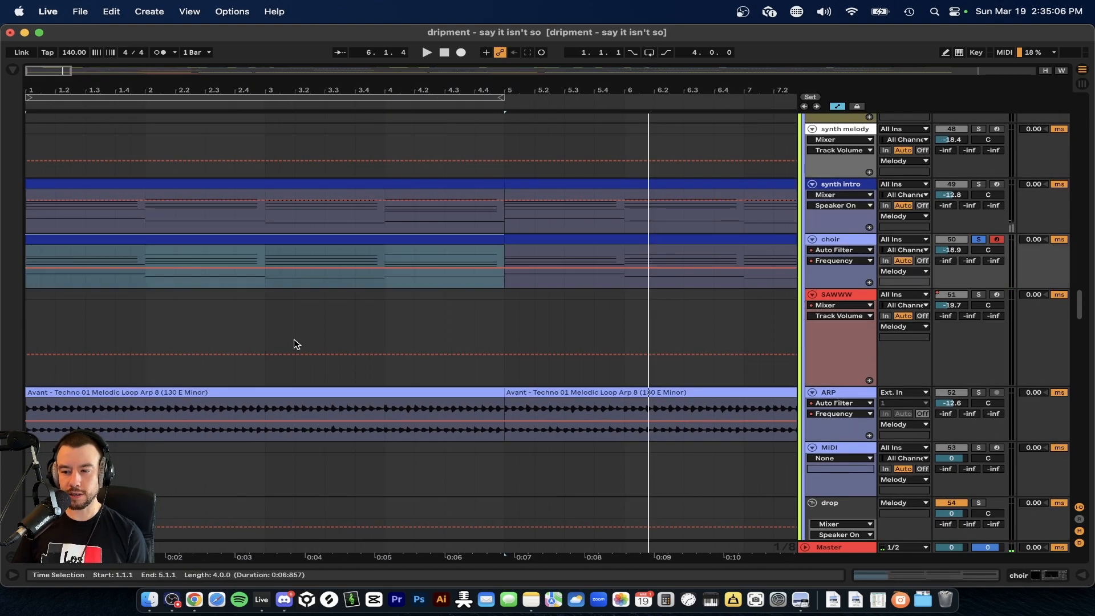
scroll(209, 339, "down", 3)
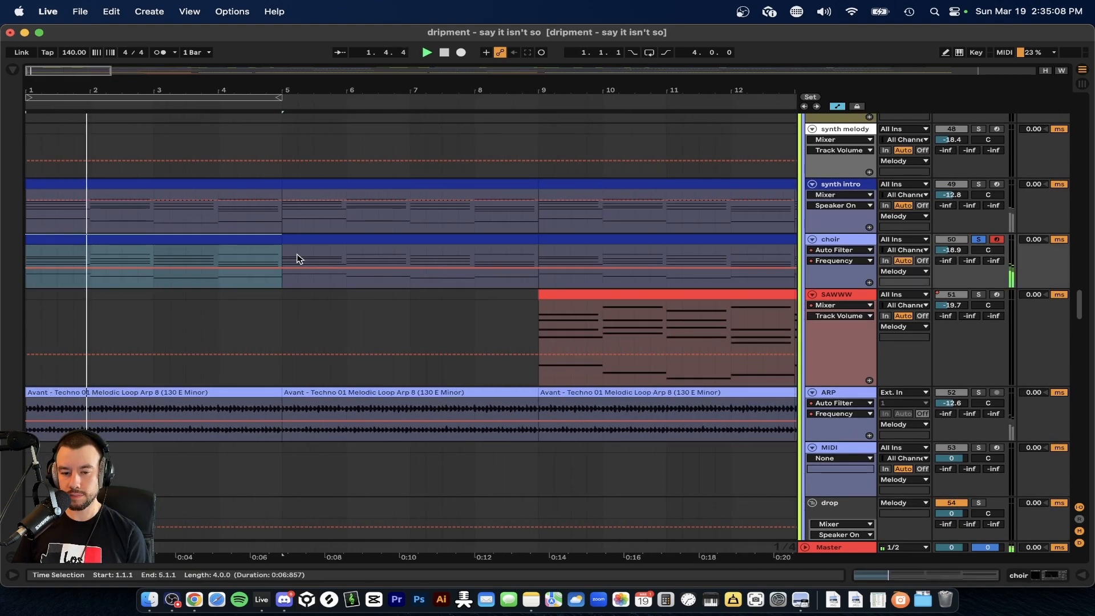
Select the choir clip at bar 5, play the soloed choir from there, and stop playback.
left_click(307, 240)
key("space")
key("space")
scroll(363, 293, "down", 3)
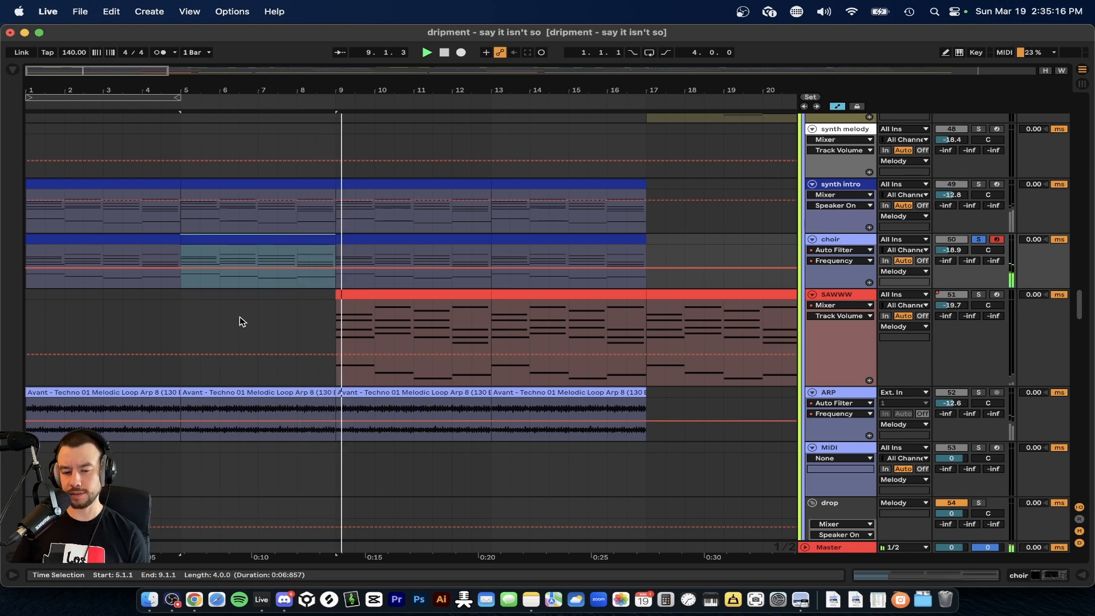
scroll(273, 374, "down", 2)
key("space")
scroll(257, 308, "down", 2)
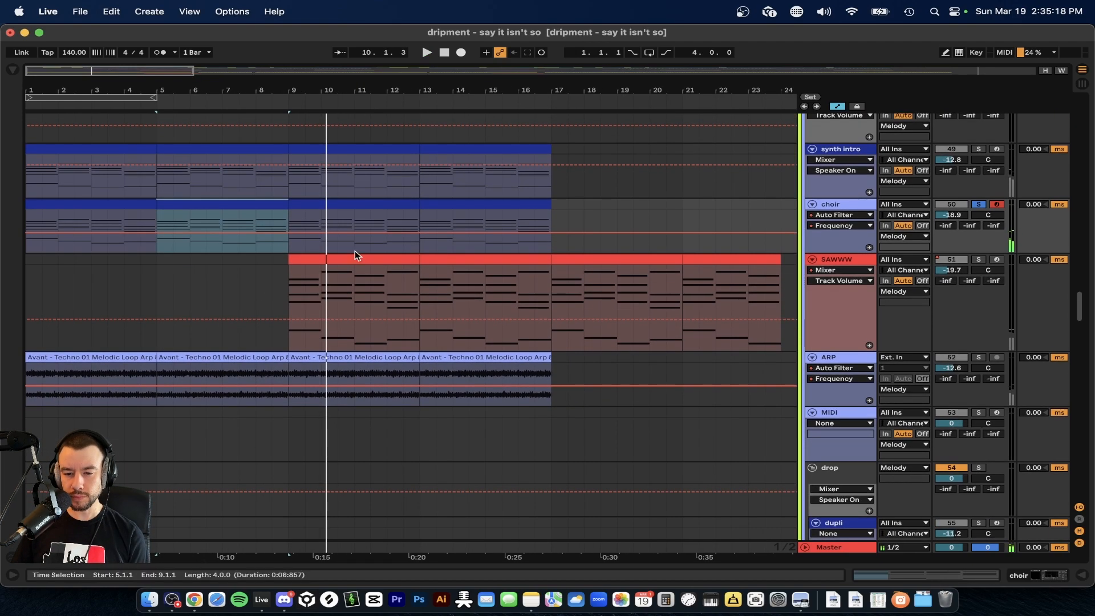
Return to the intro piano track and select its clips at bars 1 and 5 in turn.
scroll(249, 237, "up", 3)
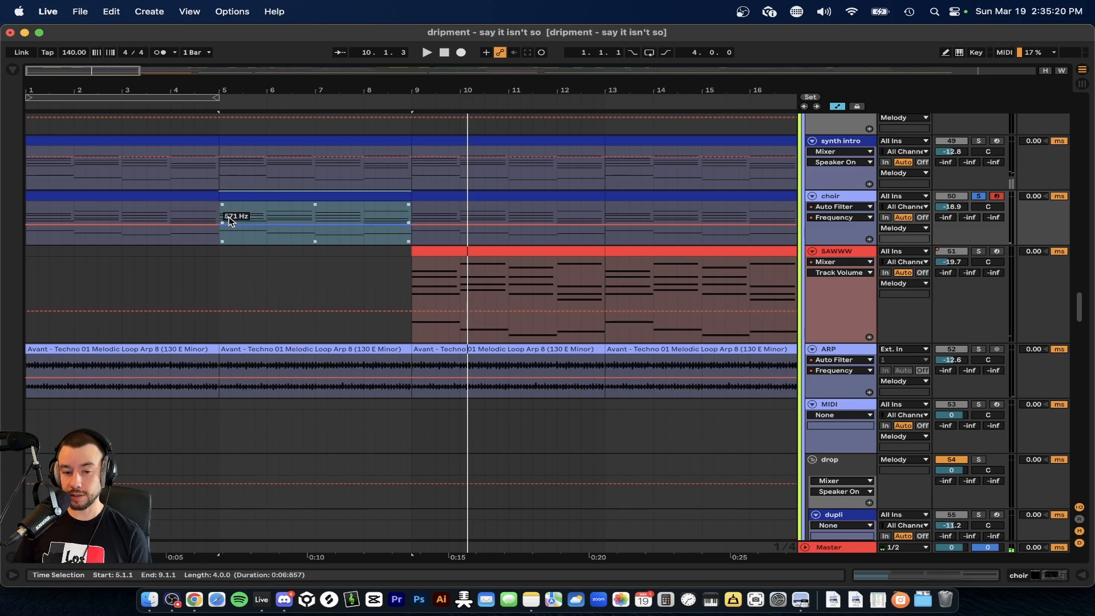
scroll(355, 220, "up", 2)
scroll(93, 217, "up", 3)
scroll(93, 219, "up", 10)
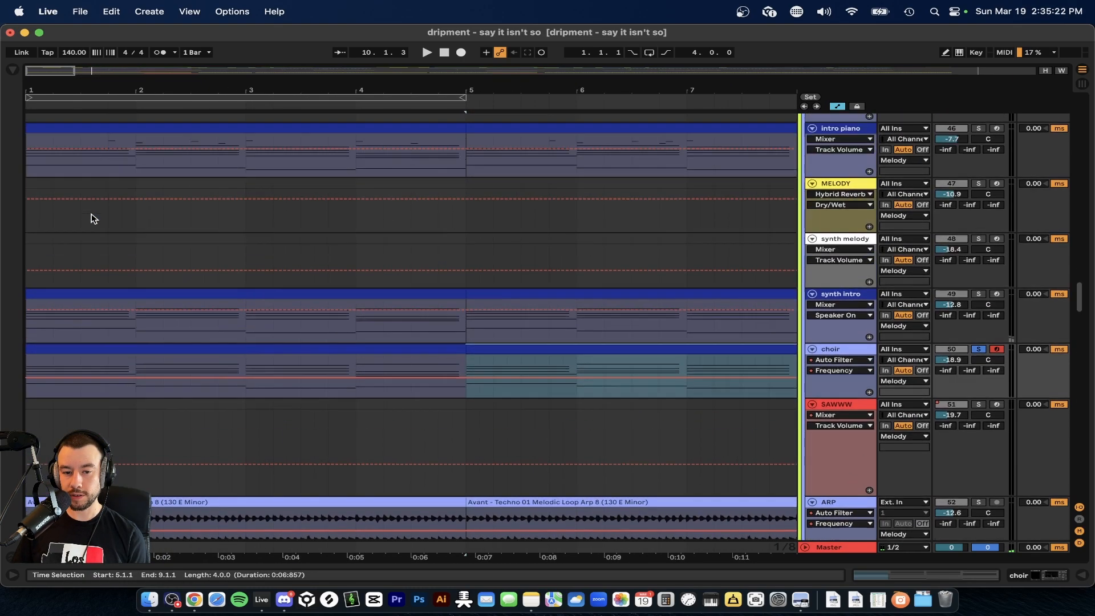
scroll(93, 218, "down", 2)
left_click(114, 275)
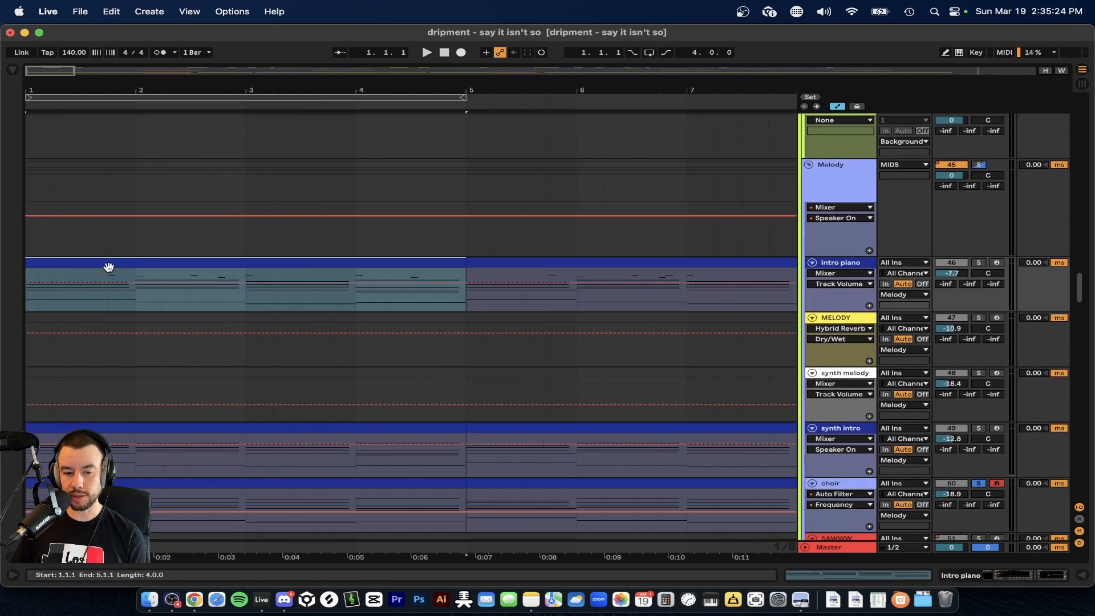
left_click(587, 265)
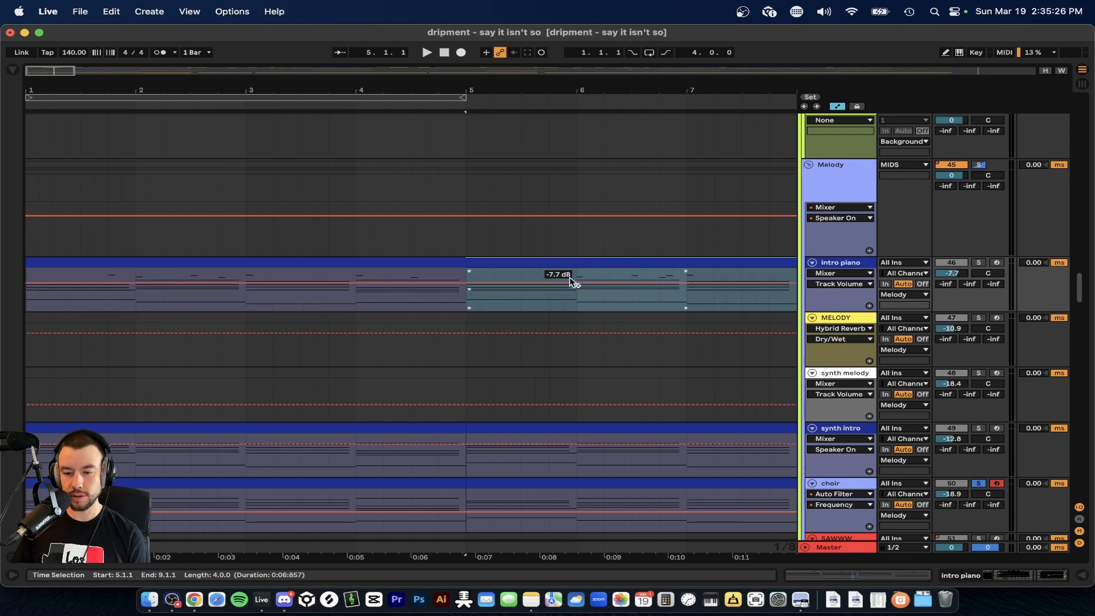
Solo the ARP track instead of the choir, play its melodic loop clip from bar 5, and stop.
scroll(559, 291, "down", 10)
left_click(105, 264)
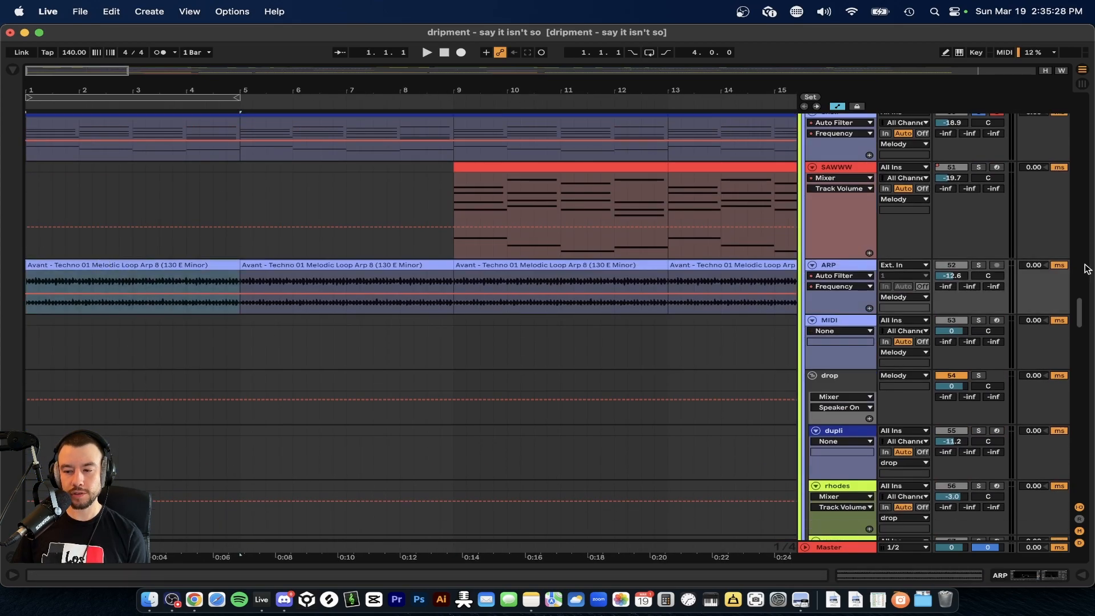
left_click(309, 266)
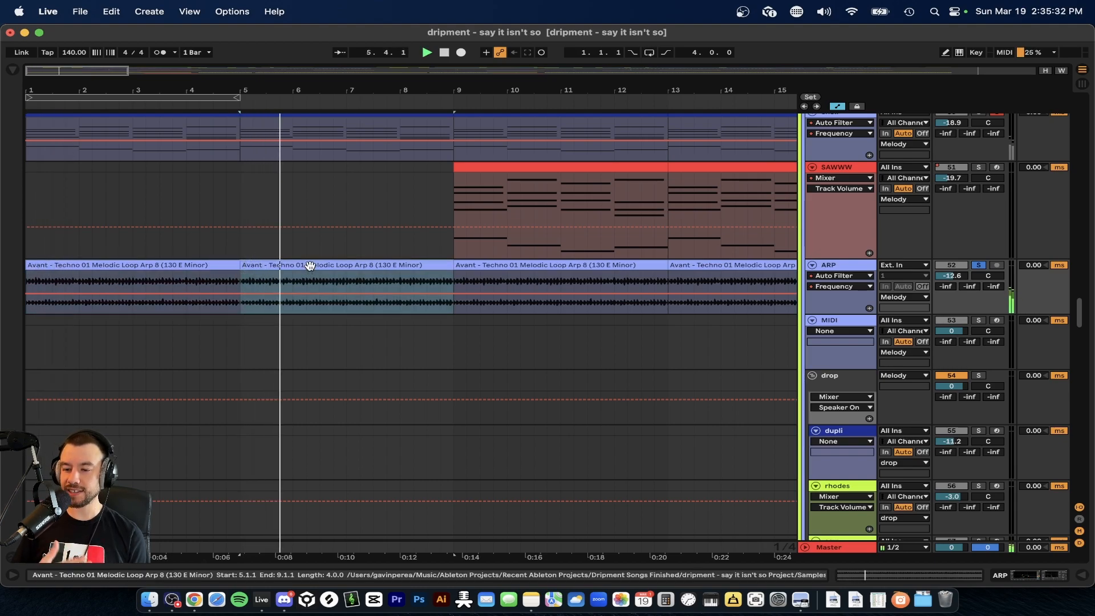
scroll(310, 266, "down", 3)
scroll(398, 284, "down", 4)
key("space")
Remove the solo from ARP and play all tracks together from bar 5 to compare the mix.
scroll(198, 279, "up", 3)
scroll(198, 278, "left", 2)
scroll(198, 279, "up", 2)
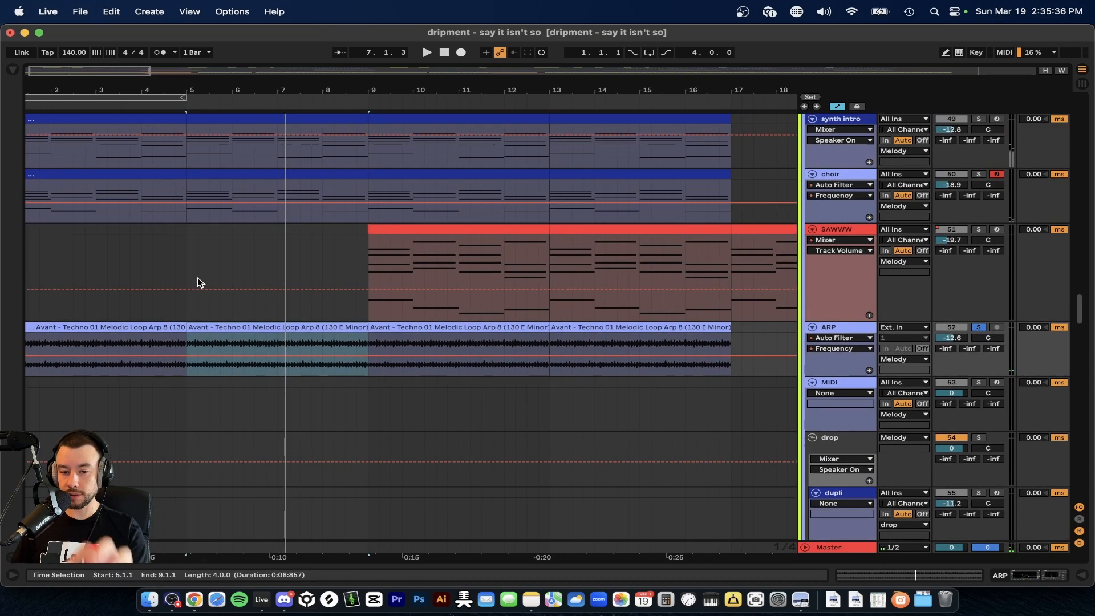
scroll(198, 282, "up", 3)
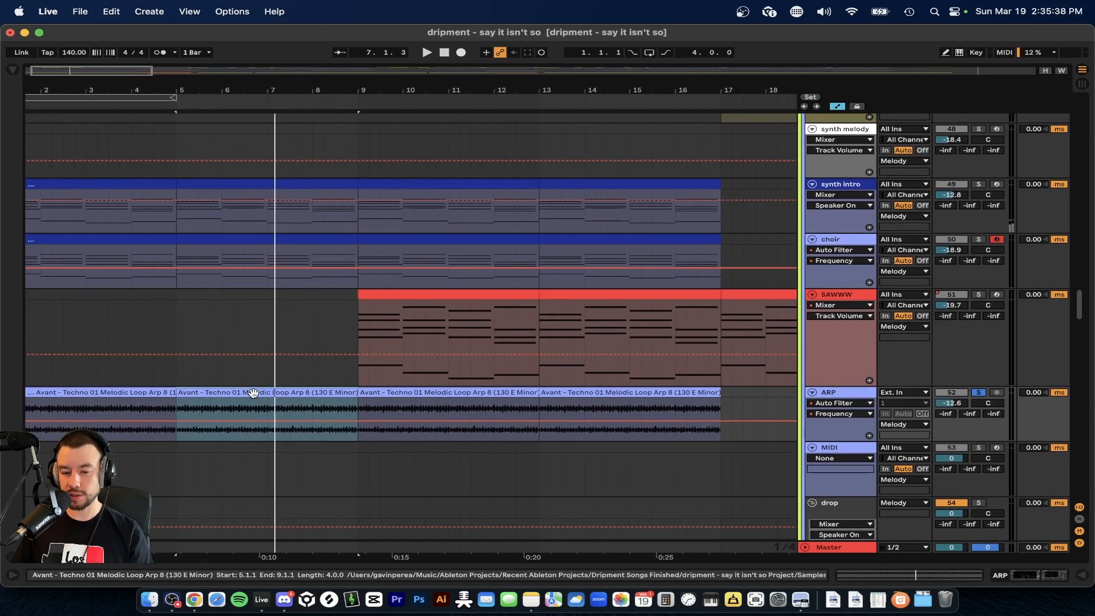
scroll(283, 342, "up", 2)
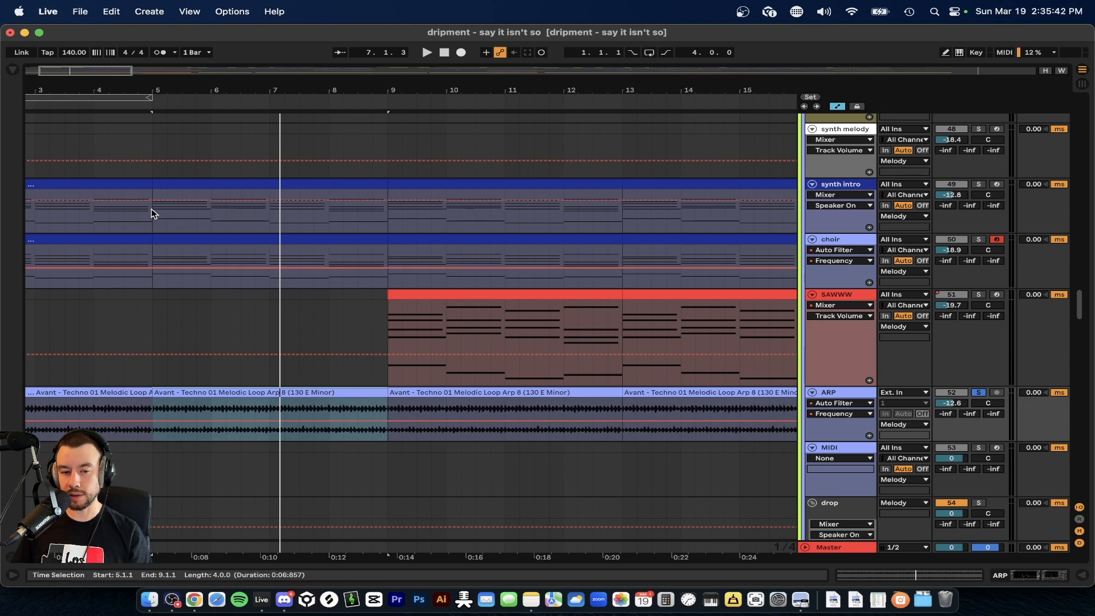
left_click(979, 393)
key("space")
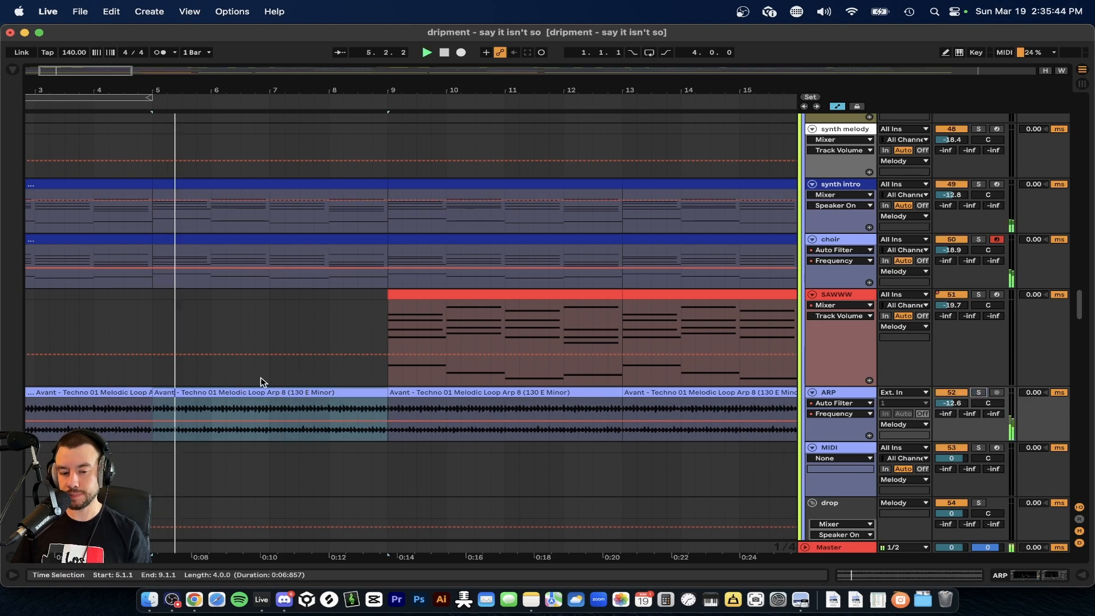
scroll(261, 382, "down", 2)
left_click(979, 394)
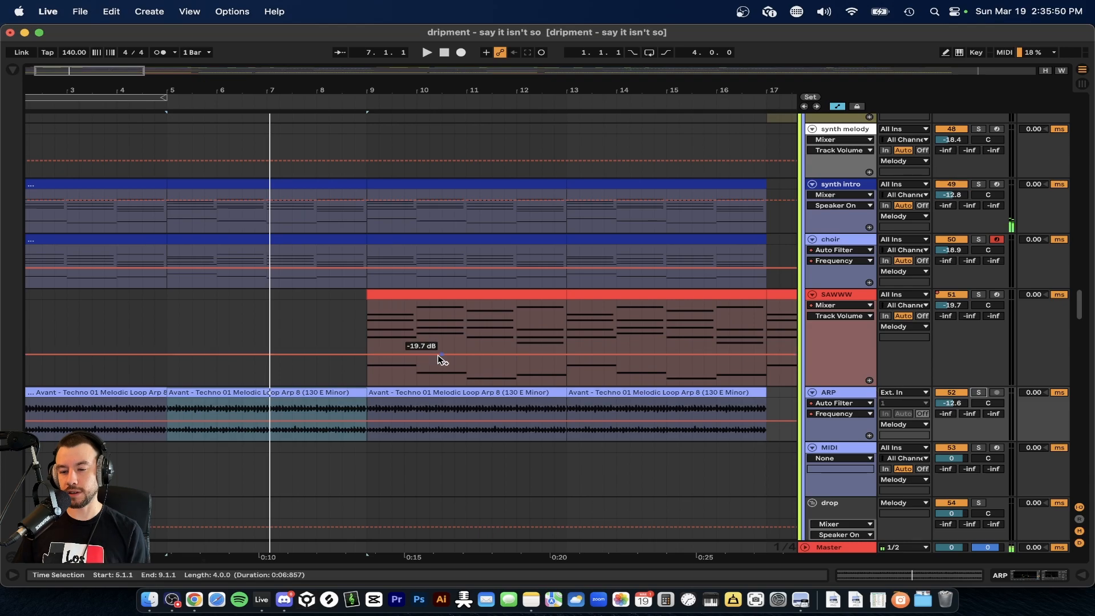
Play the full mix from bar 5 into bar 9, solo the SAWWW track as it enters, and stop.
scroll(222, 302, "down", 5)
scroll(165, 343, "down", 5)
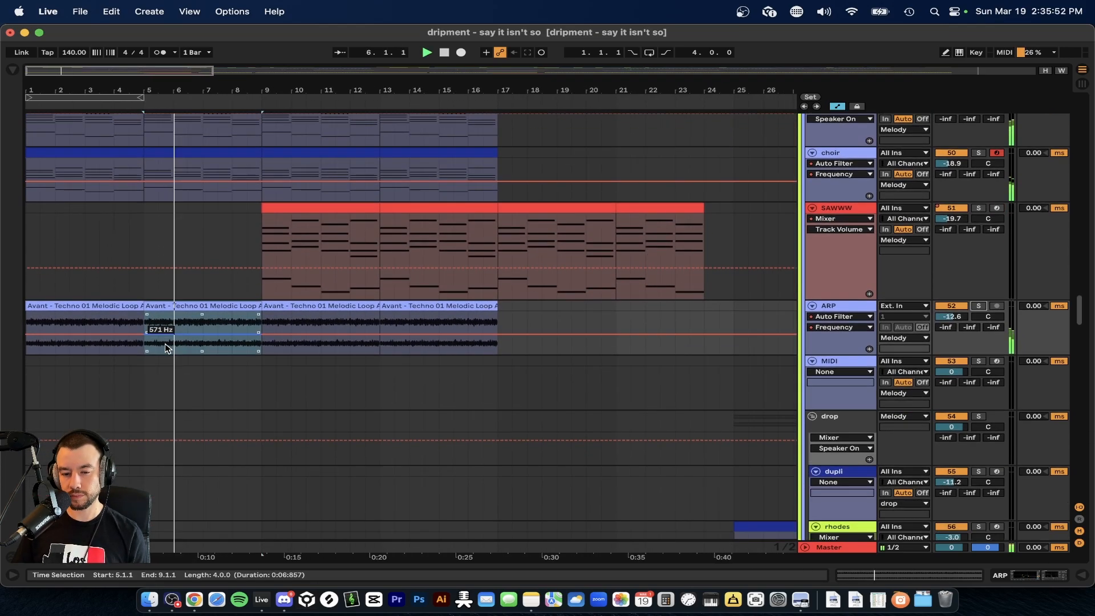
scroll(269, 340, "up", 5)
scroll(231, 343, "up", 5)
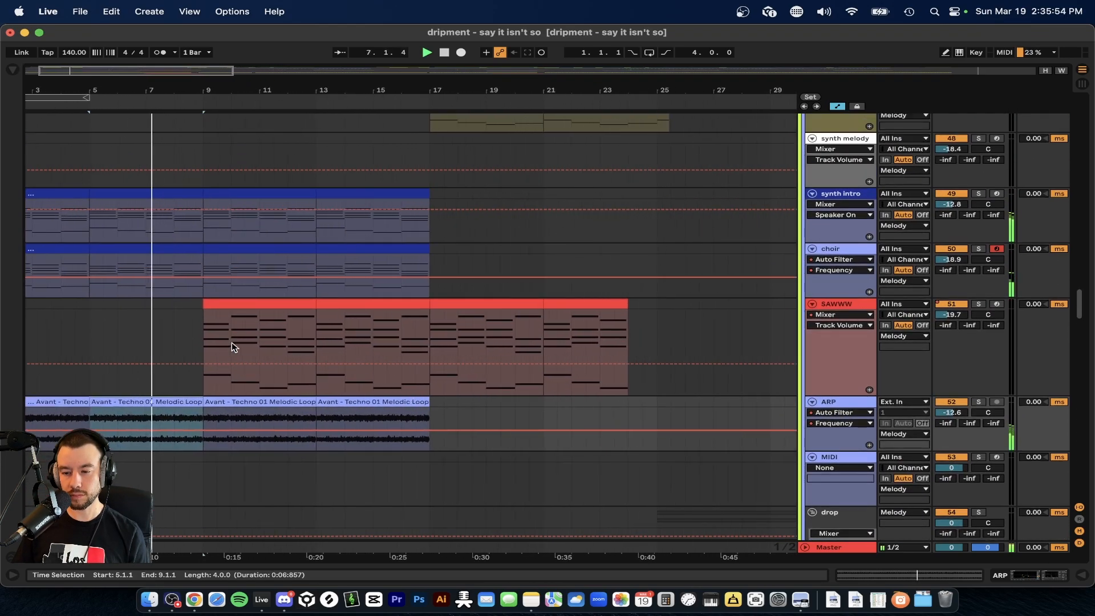
scroll(232, 347, "left", 2)
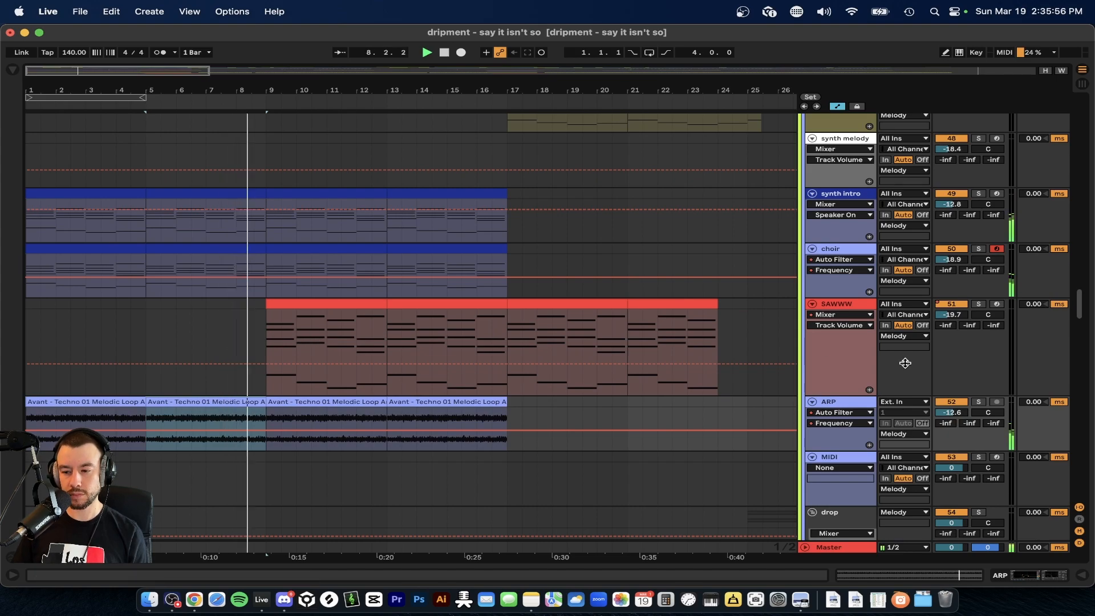
left_click(978, 304)
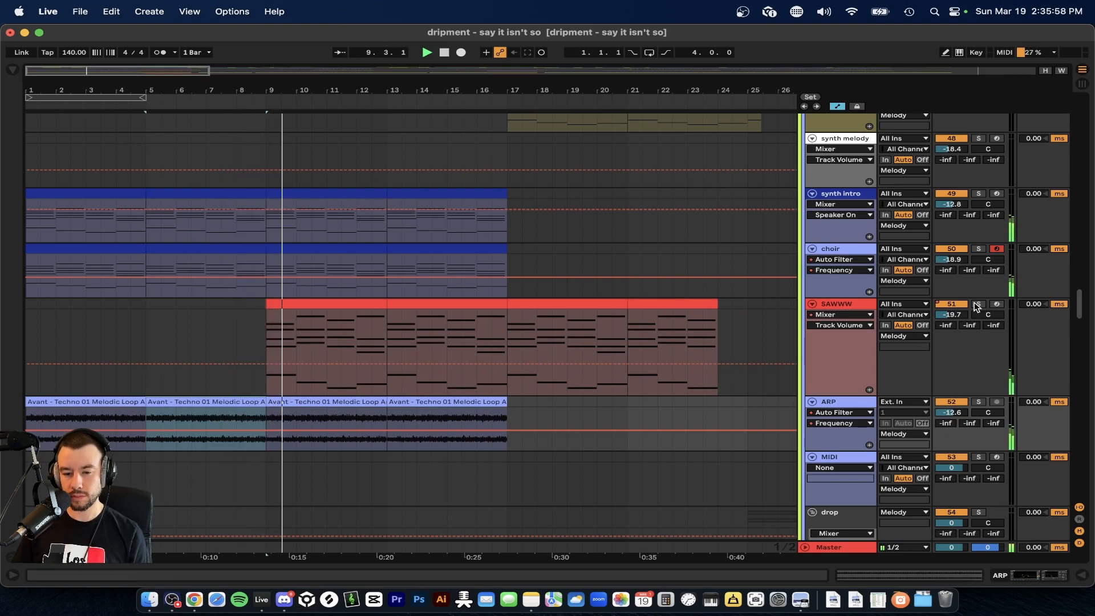
scroll(255, 324, "down", 3)
key("space")
scroll(305, 317, "down", 3)
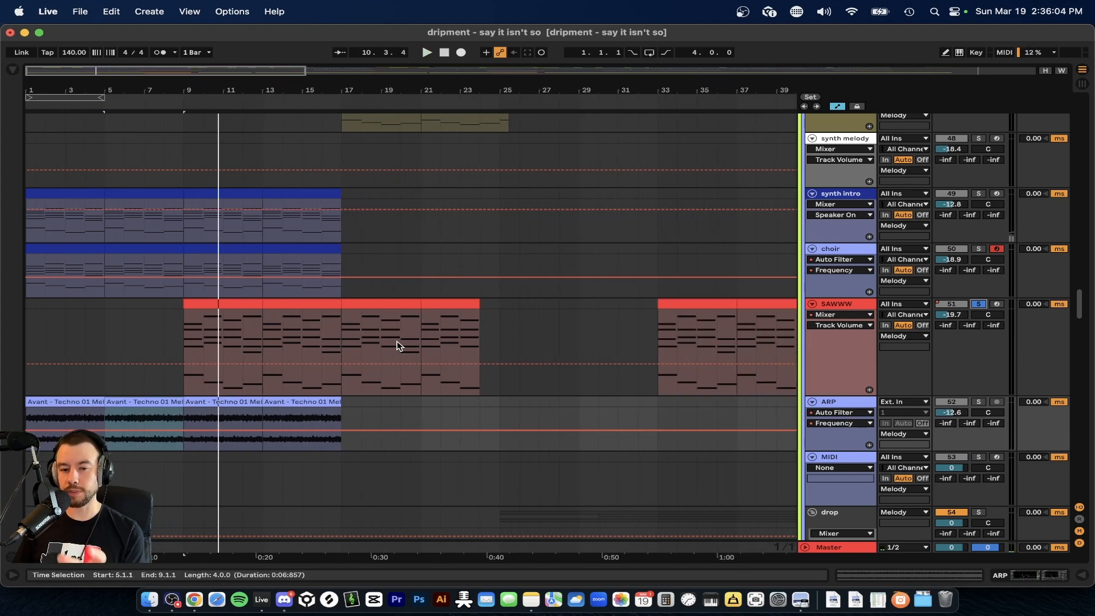
Select the SAWWW clip at bar 9, show the track's devices, and play it soloed from bar 9.
left_click(213, 308)
scroll(213, 308, "up", 2)
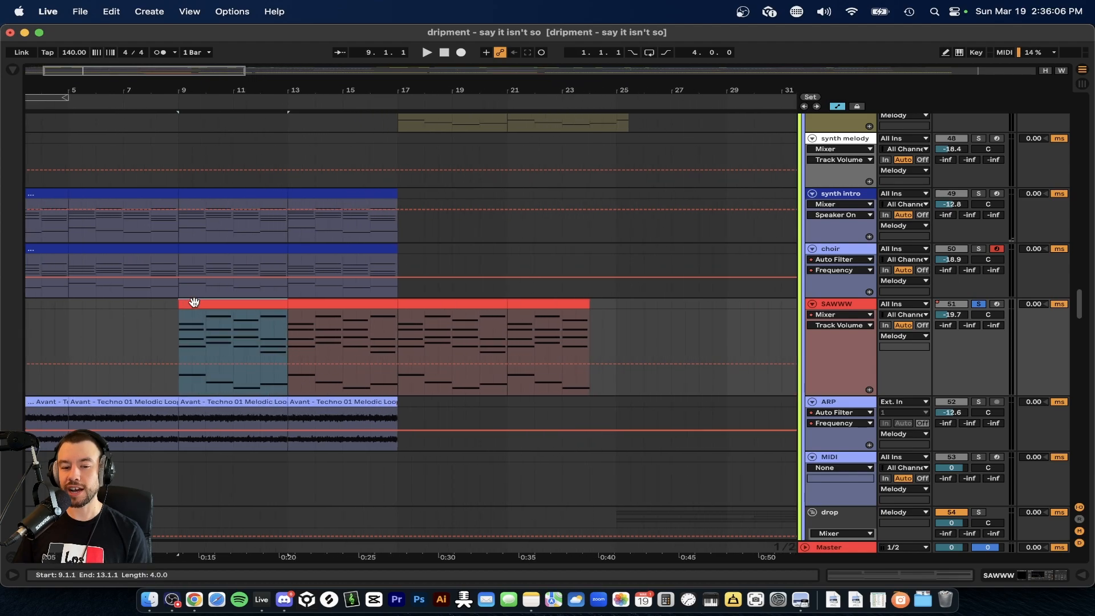
double_click(847, 304)
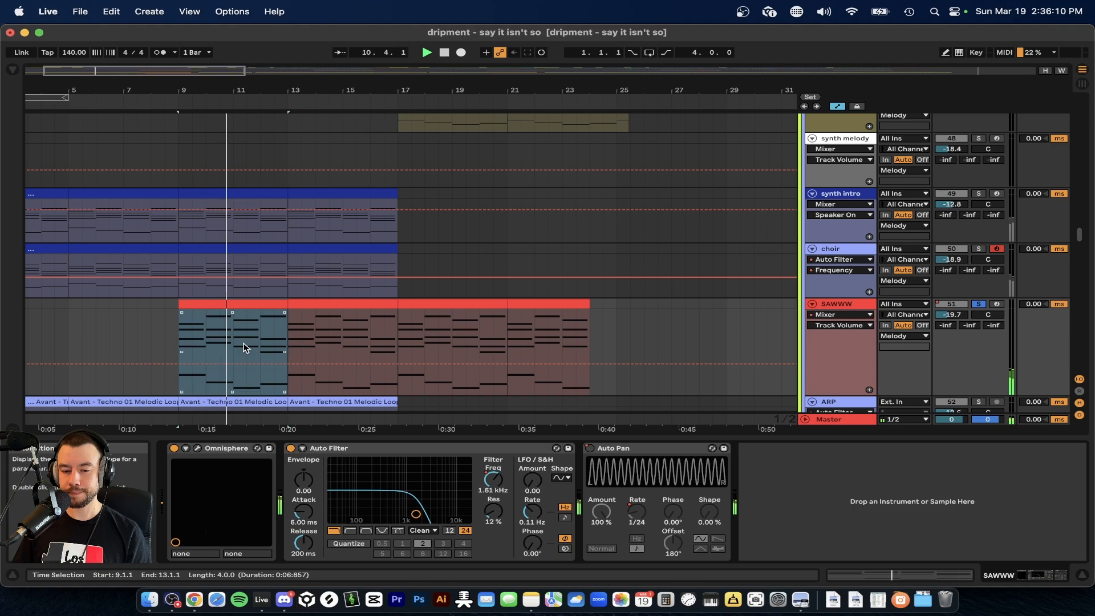
scroll(253, 337, "up", 2)
scroll(253, 337, "down", 1)
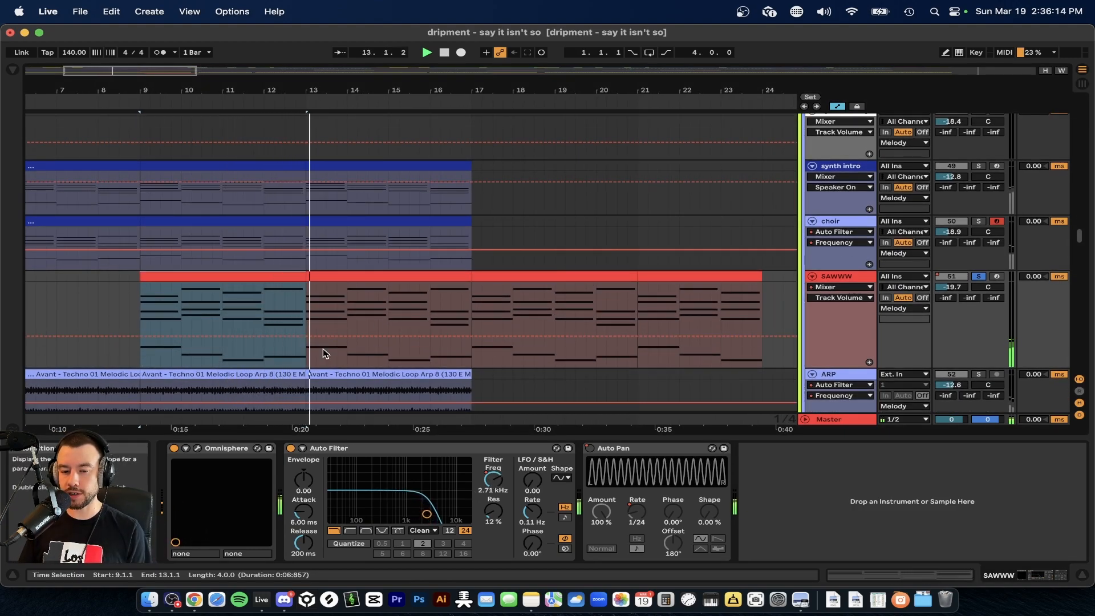
scroll(376, 331, "down", 3)
Play SAWWW from its clip at bar 17 and show the Auto Filter frequency automation on the track.
left_click(459, 278)
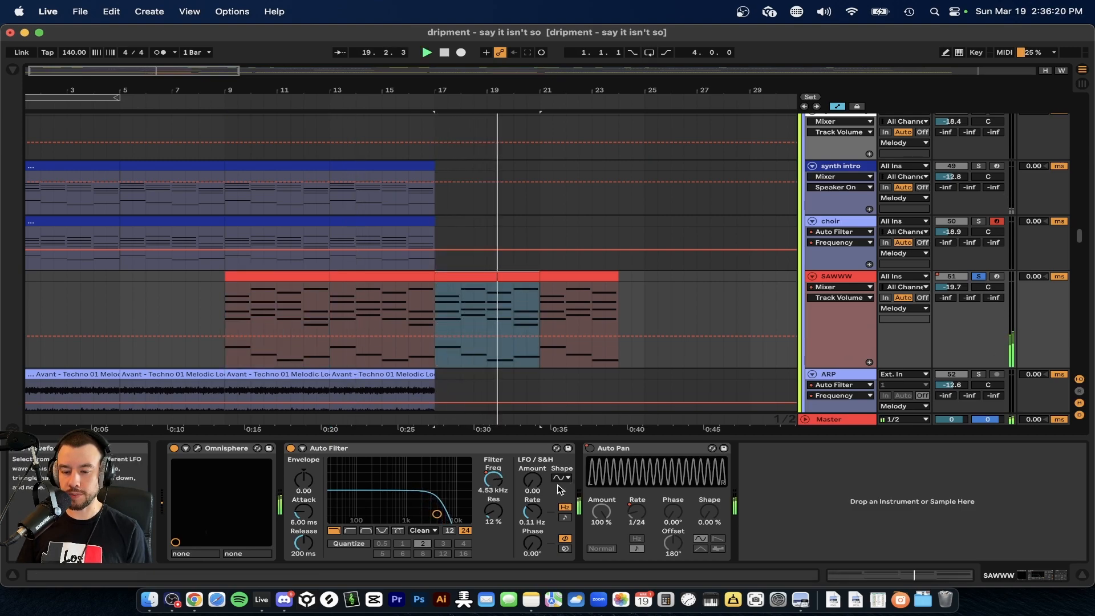
right_click(479, 483)
left_click(504, 490)
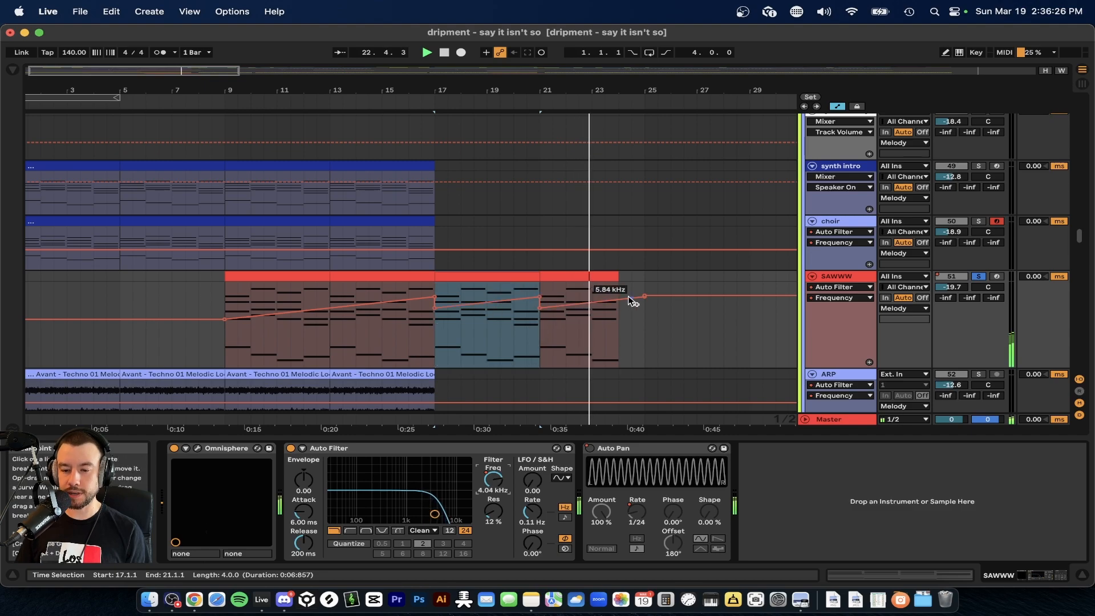
Remove the solo from SAWWW, play the full mix from bar 17, and hide the device view.
left_click(977, 278)
key("space")
left_click(452, 438)
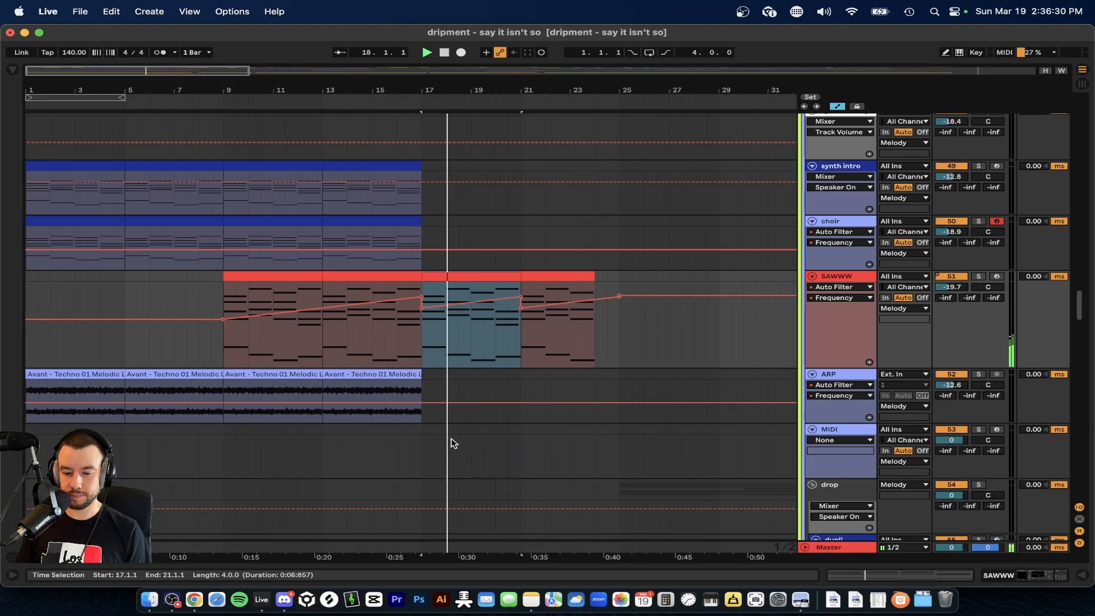
scroll(452, 438, "down", 10)
scroll(279, 394, "down", 2)
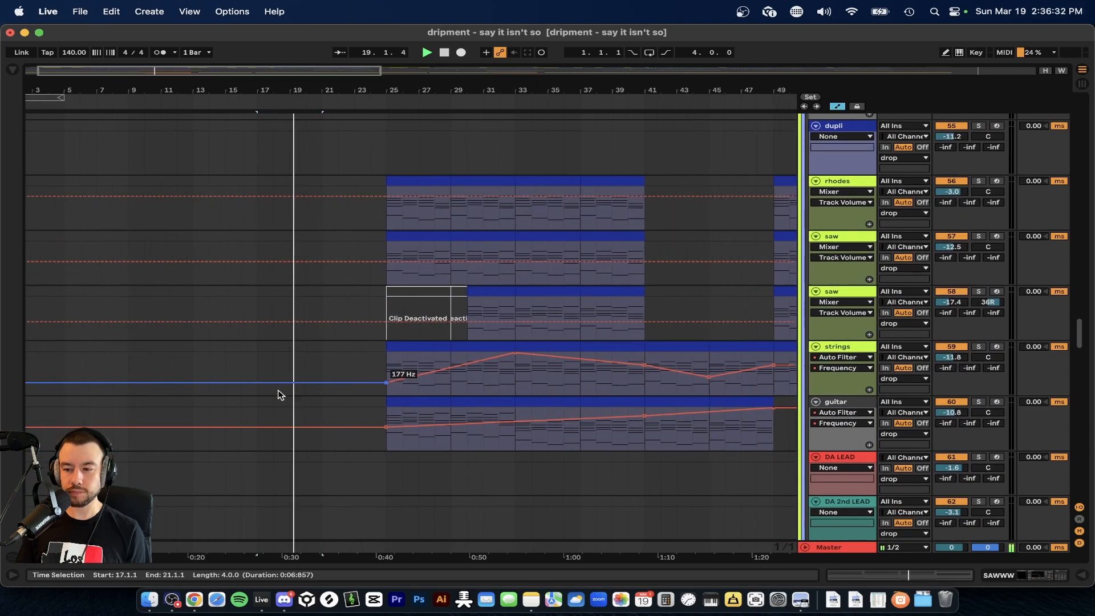
scroll(279, 394, "up", 10)
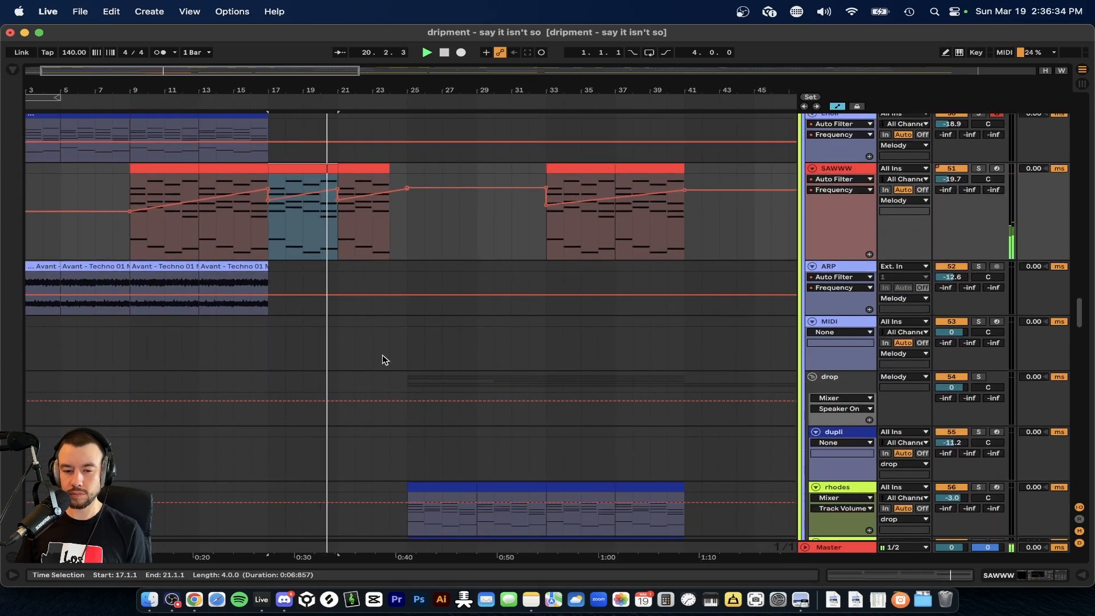
Stop playback and place the insert marker at bar 17, where the clips on track 35 in the drums begin.
scroll(382, 358, "up", 10)
scroll(385, 359, "up", 10)
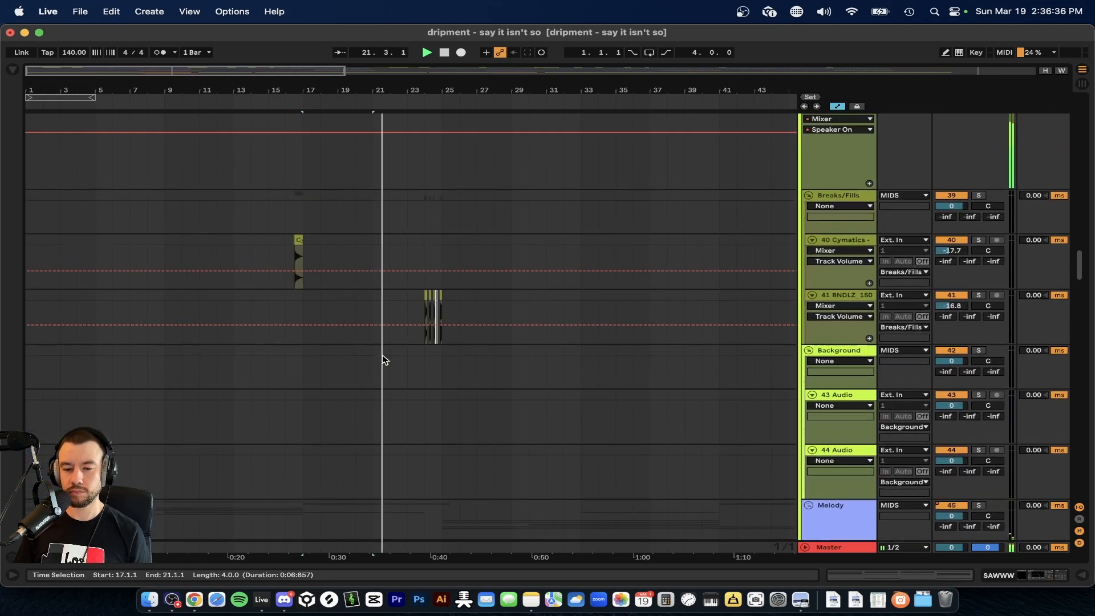
scroll(371, 455, "up", 10)
key("space")
scroll(380, 386, "down", 6)
scroll(381, 386, "down", 1)
scroll(226, 405, "up", 8)
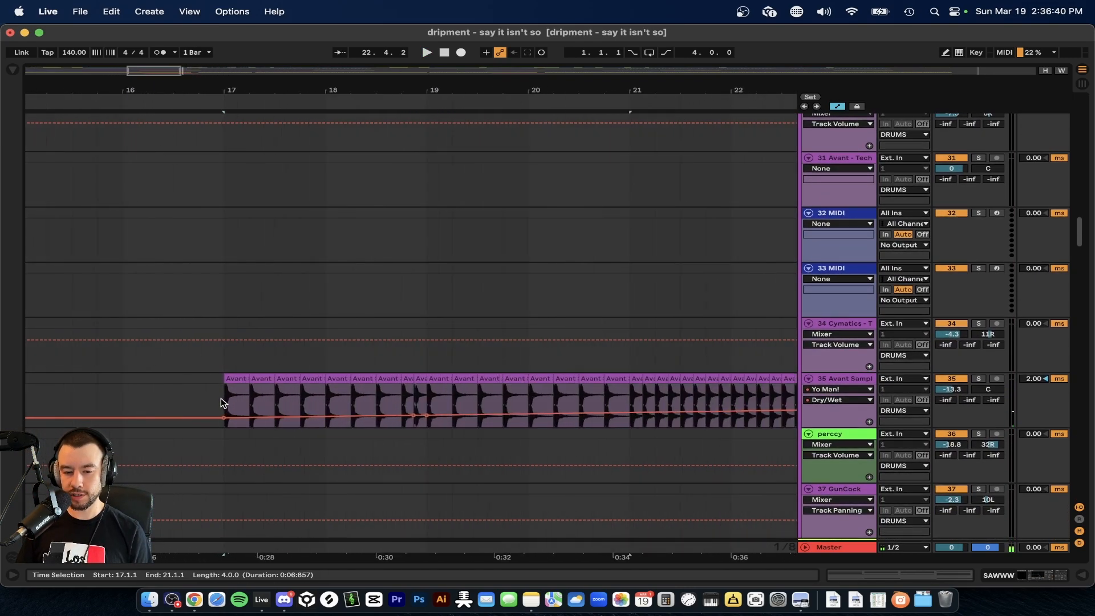
left_click(225, 405)
Select the Hat Loop 4 clip at bar 9 on track 28 and play the track soloed from there.
scroll(277, 391, "down", 8)
scroll(278, 391, "up", 10)
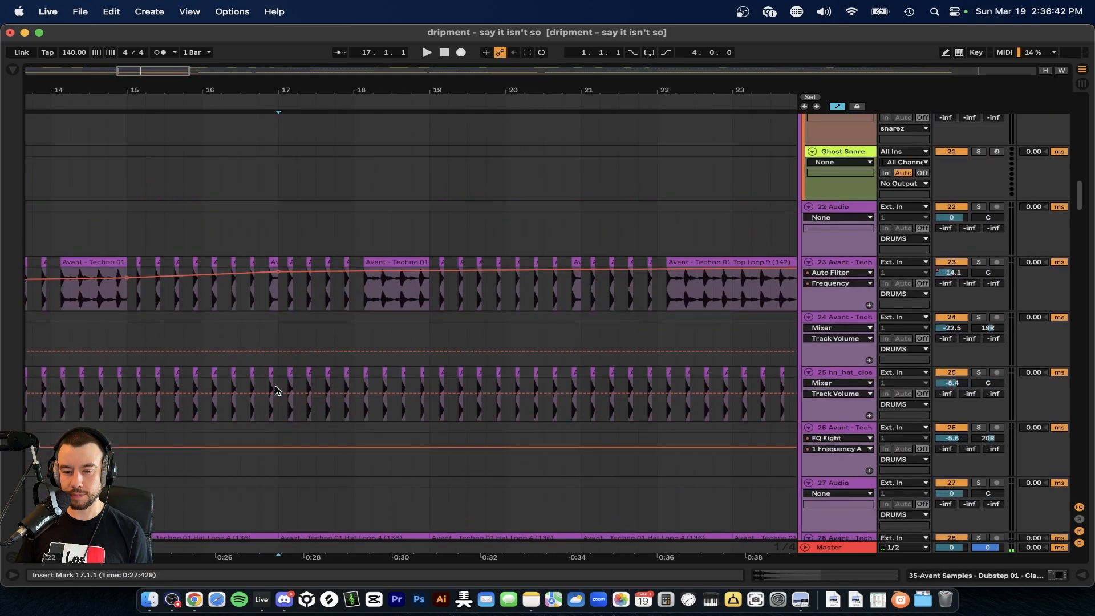
scroll(278, 392, "down", 2)
scroll(277, 392, "up", 5)
scroll(278, 392, "down", 8)
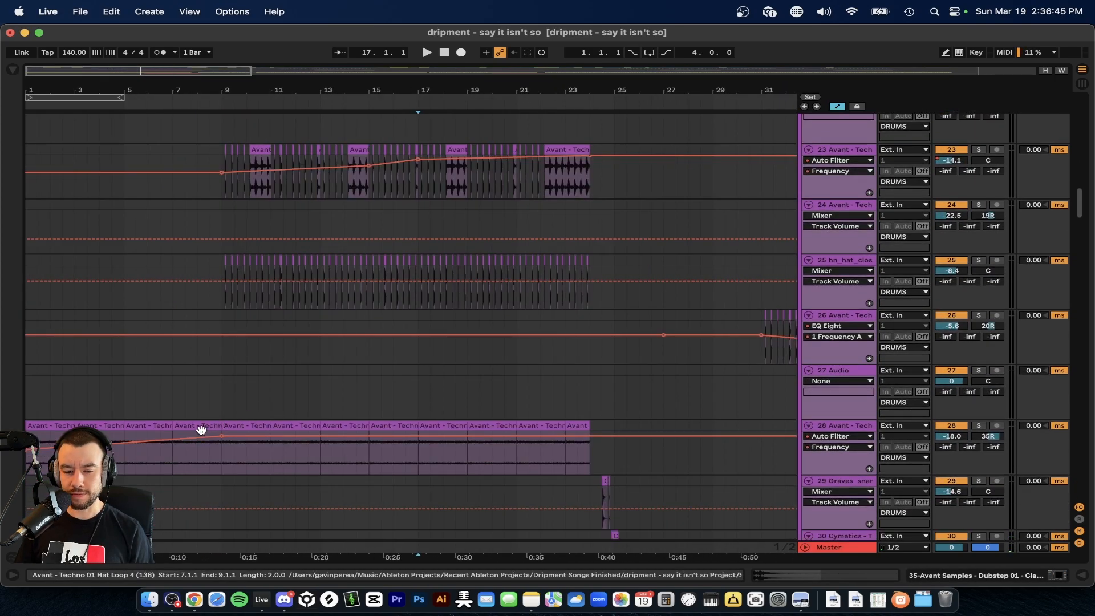
left_click(247, 426)
left_click(979, 425)
key("space")
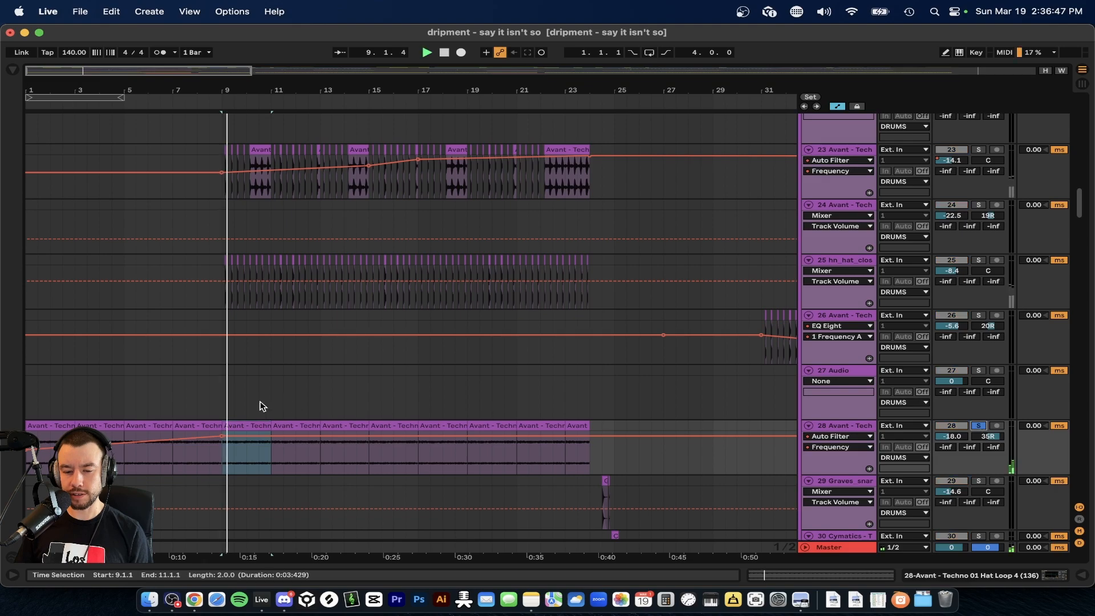
scroll(262, 408, "up", 5)
scroll(262, 415, "down", 2)
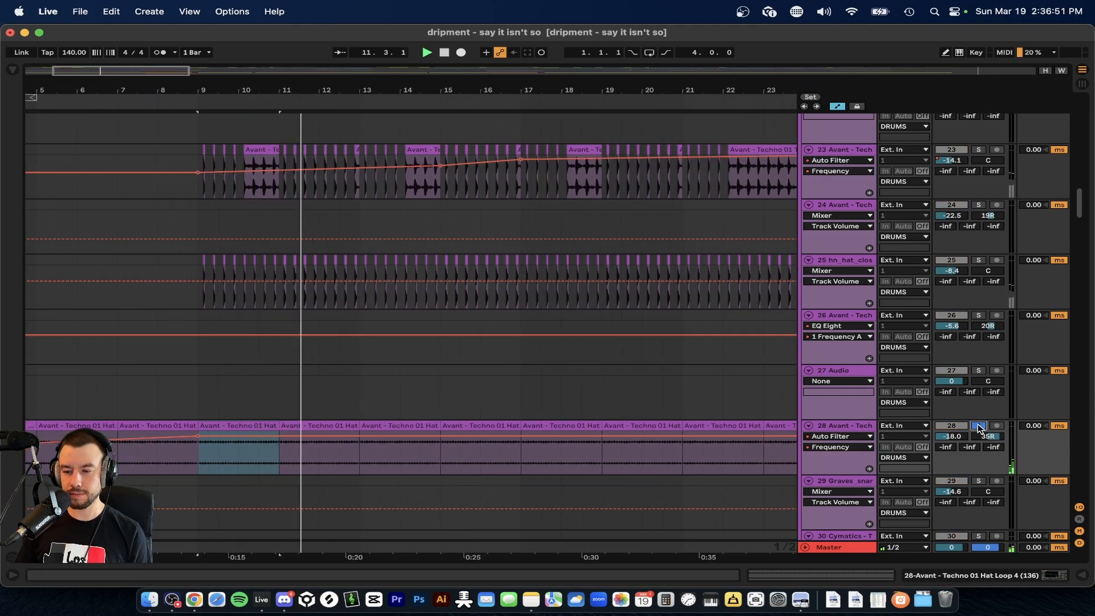
Solo the Top Loop 9 track (track 23) and play it from bar 9.
scroll(246, 273, "up", 1)
scroll(247, 273, "up", 3)
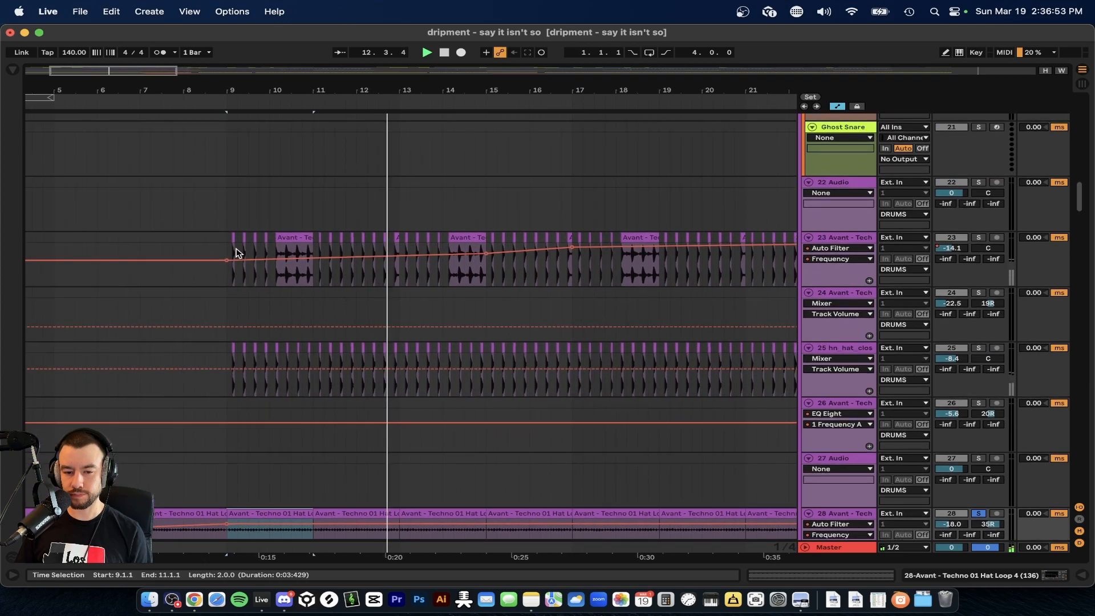
left_click(227, 246)
left_click(979, 239)
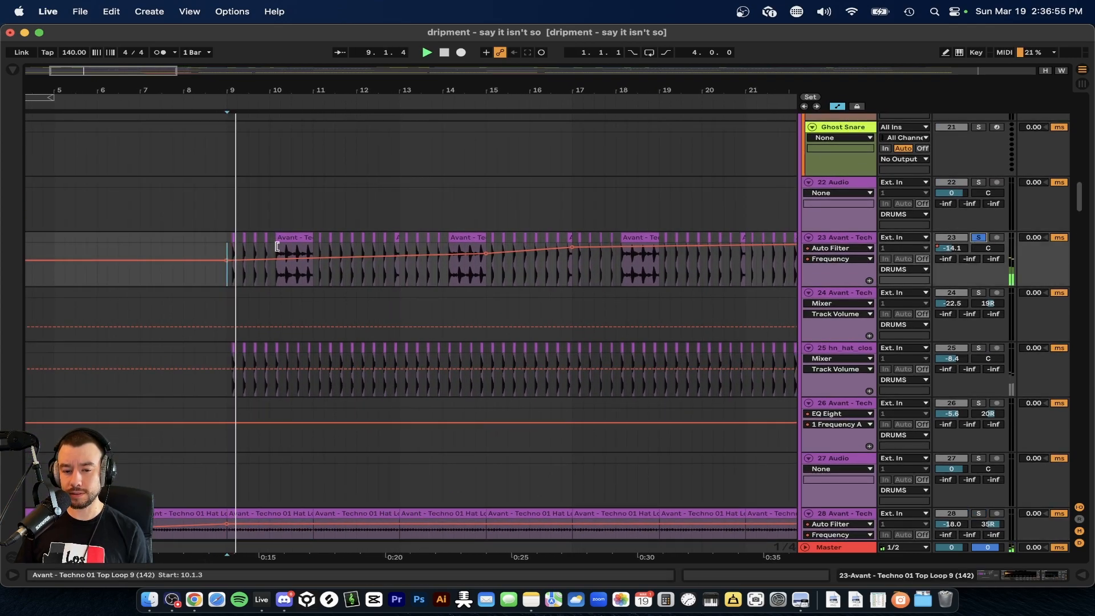
Stop playback and select the long Top Loop 9 clip just after bar 10 on track 23.
scroll(240, 254, "up", 4)
scroll(338, 234, "up", 3)
left_click(338, 235)
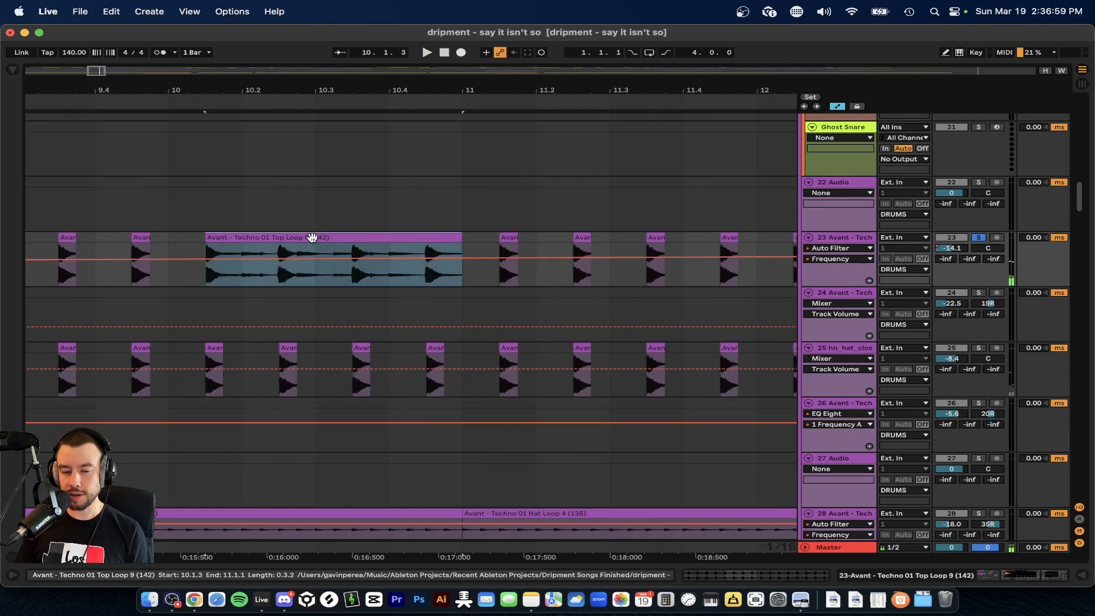
Play the soloed top loop track again from bar 9, following it past bar 12, and remove its solo.
scroll(429, 237, "down", 3)
scroll(371, 268, "left", 2)
left_click(313, 276)
scroll(481, 277, "right", 3)
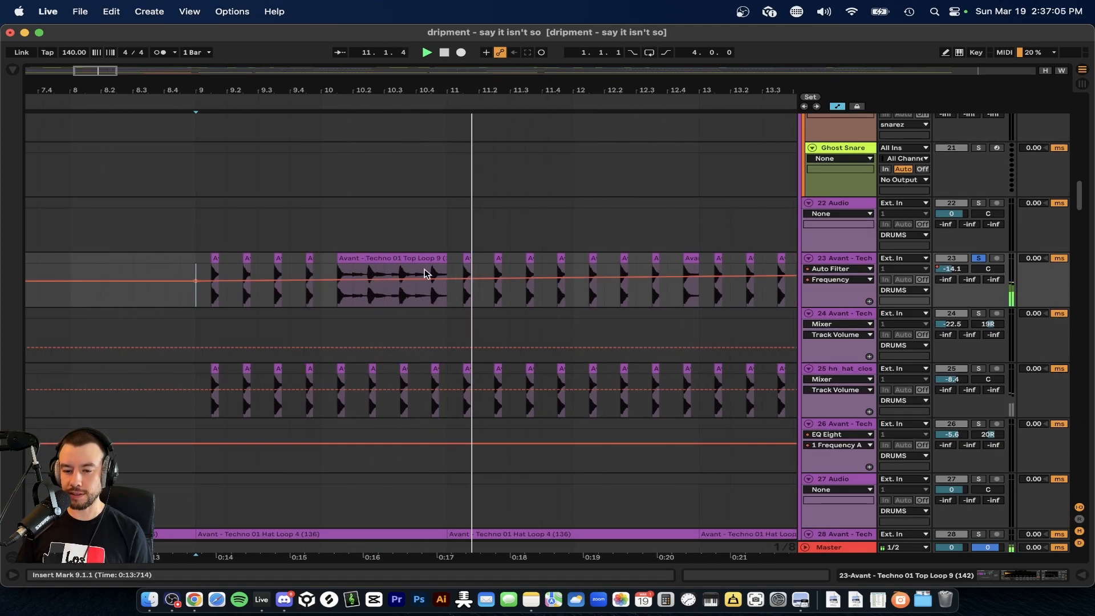
scroll(408, 274, "down", 8)
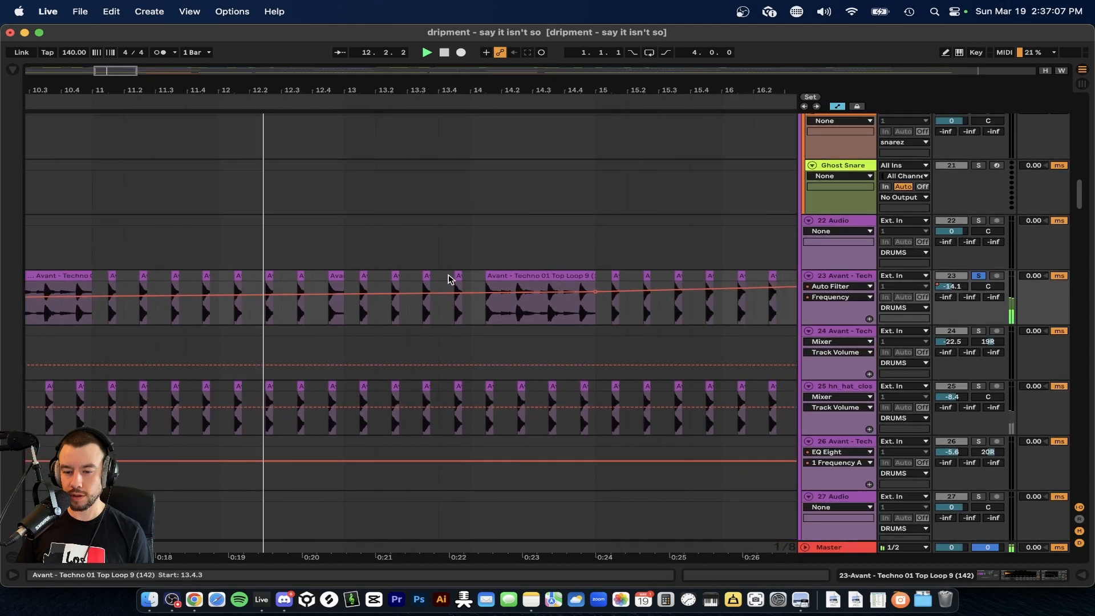
scroll(511, 279, "down", 2)
left_click(979, 282)
Audition the top loop (track 23) and the closed hat (track 25) soloed together, then remove both solos.
scroll(516, 317, "down", 5)
scroll(514, 320, "down", 3)
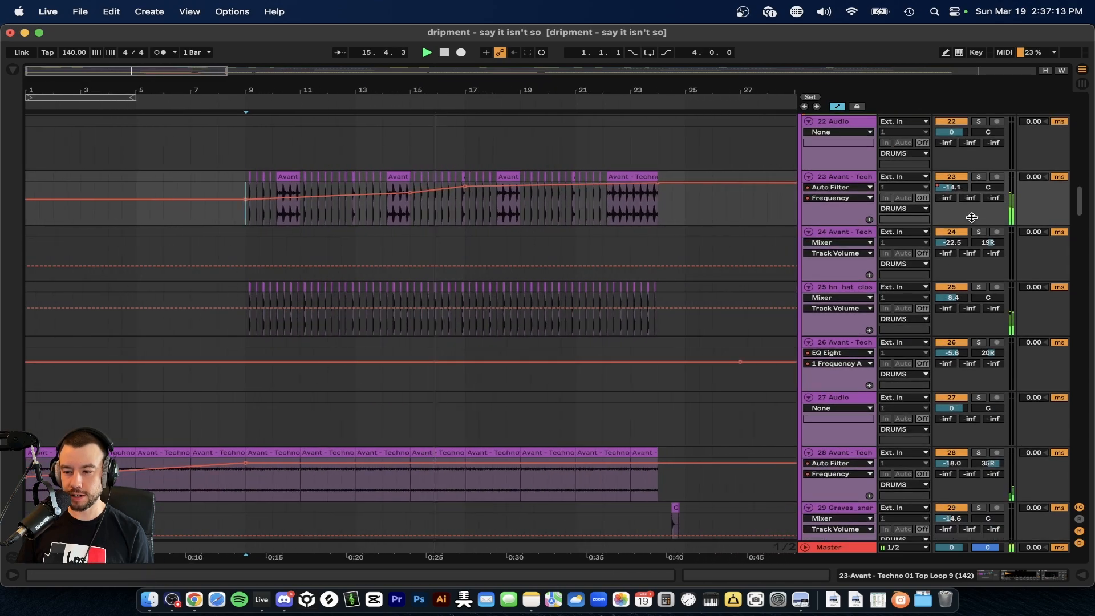
left_click(979, 178)
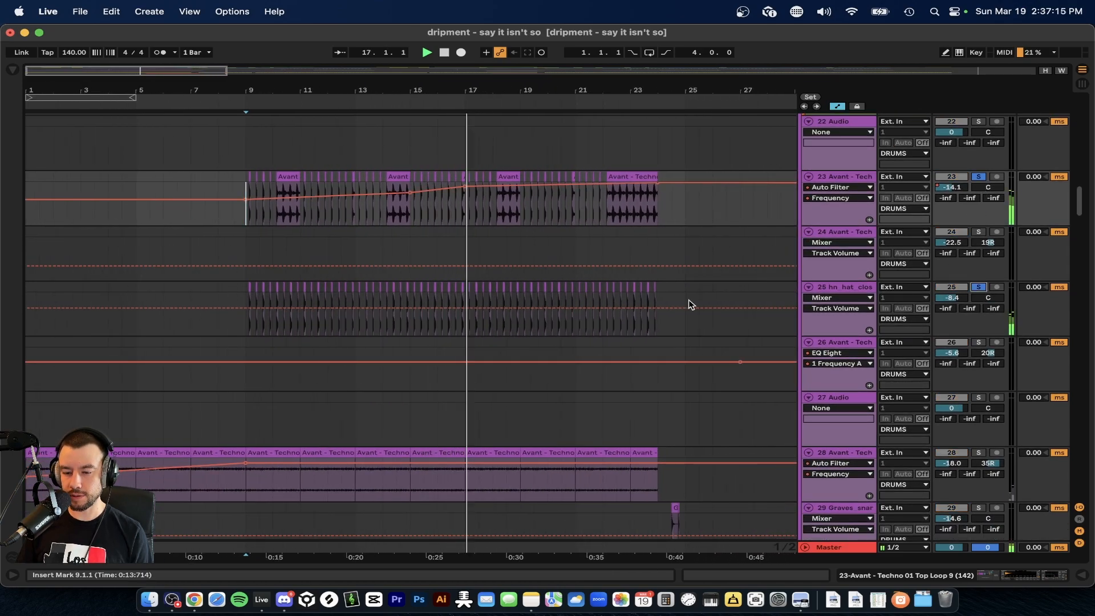
scroll(472, 301, "up", 5)
scroll(627, 297, "up", 2)
scroll(627, 297, "down", 5)
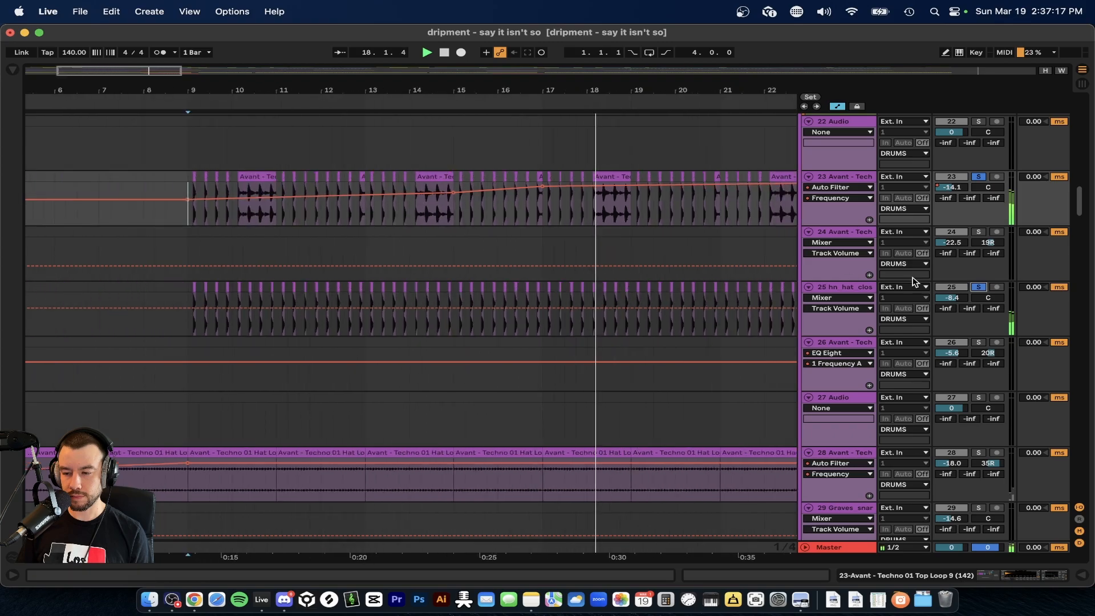
left_click(978, 287)
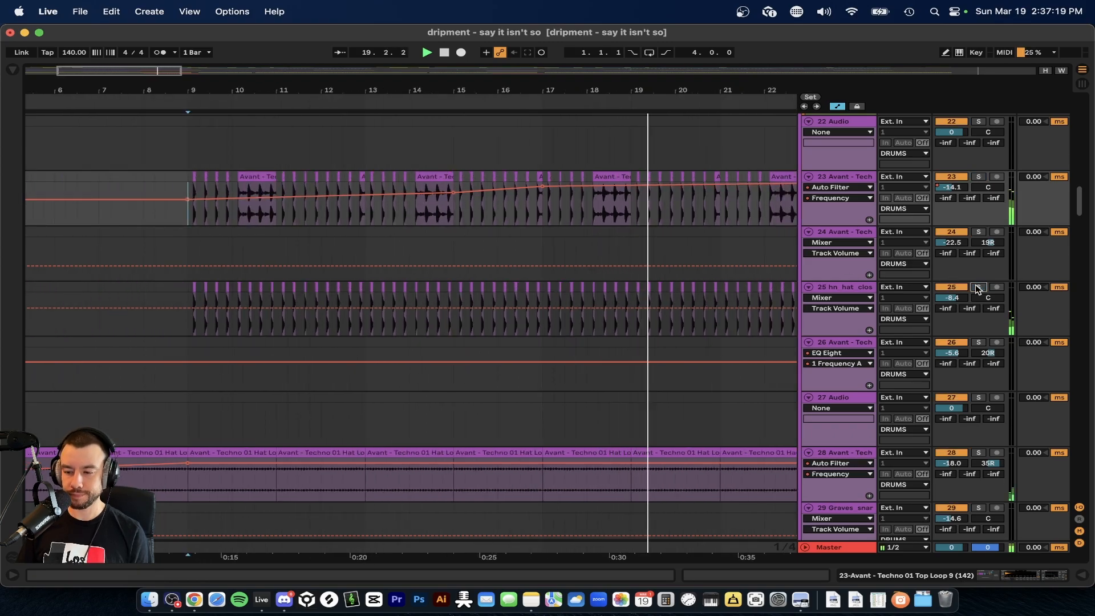
Play the full mix through the build-up into bar 25 and examine the drum tracks and the fill hits before it.
scroll(608, 292, "down", 3)
scroll(608, 292, "up", 4)
scroll(609, 293, "down", 5)
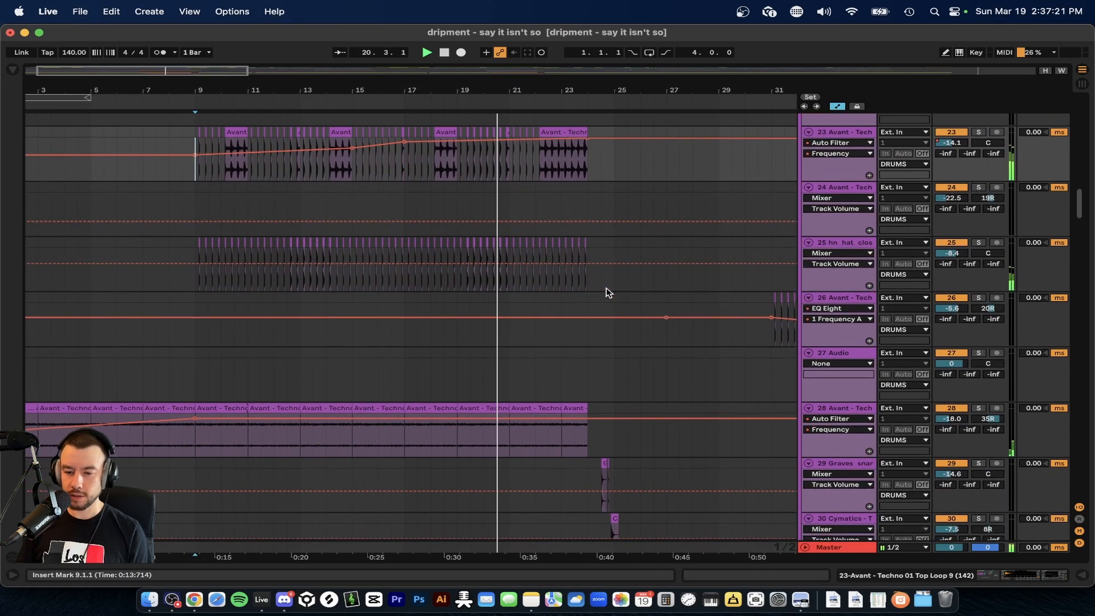
scroll(608, 293, "down", 3)
scroll(446, 338, "up", 3)
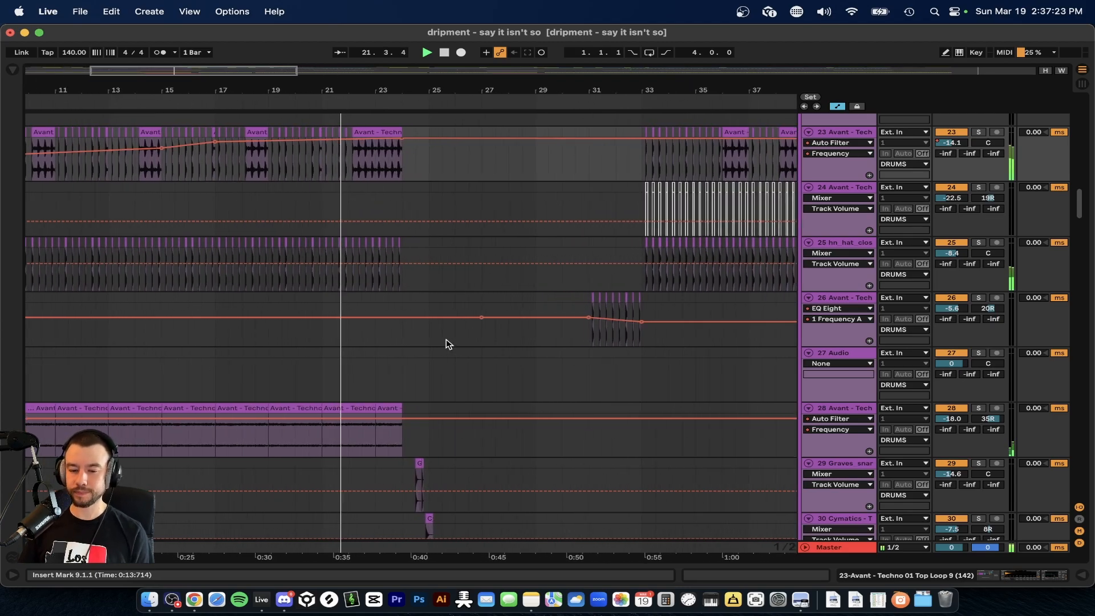
scroll(446, 339, "up", 5)
scroll(446, 339, "up", 3)
scroll(446, 339, "down", 10)
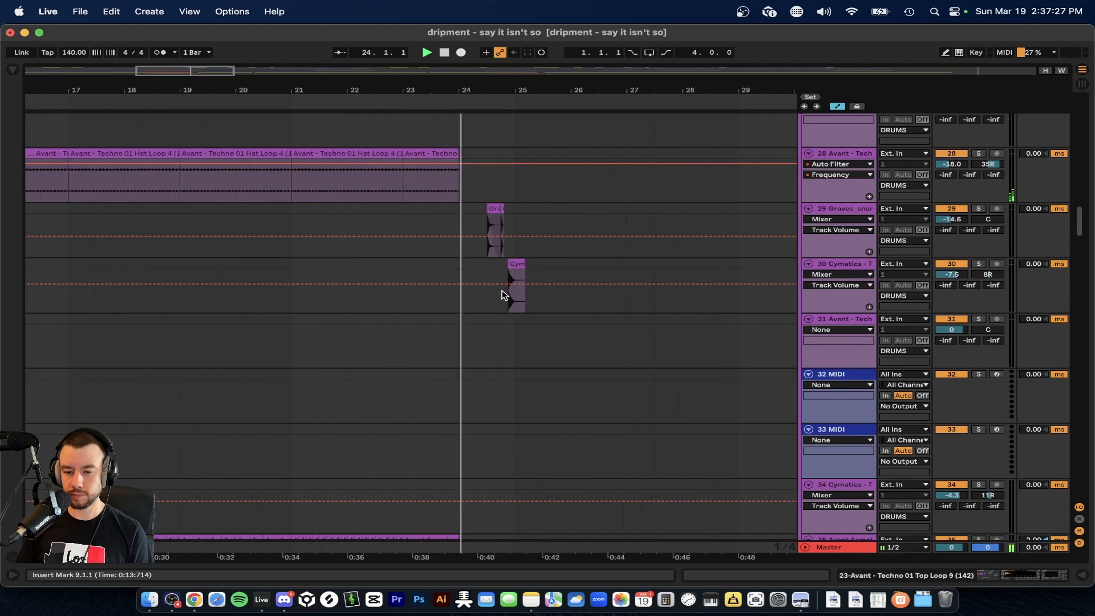
scroll(502, 295, "up", 3)
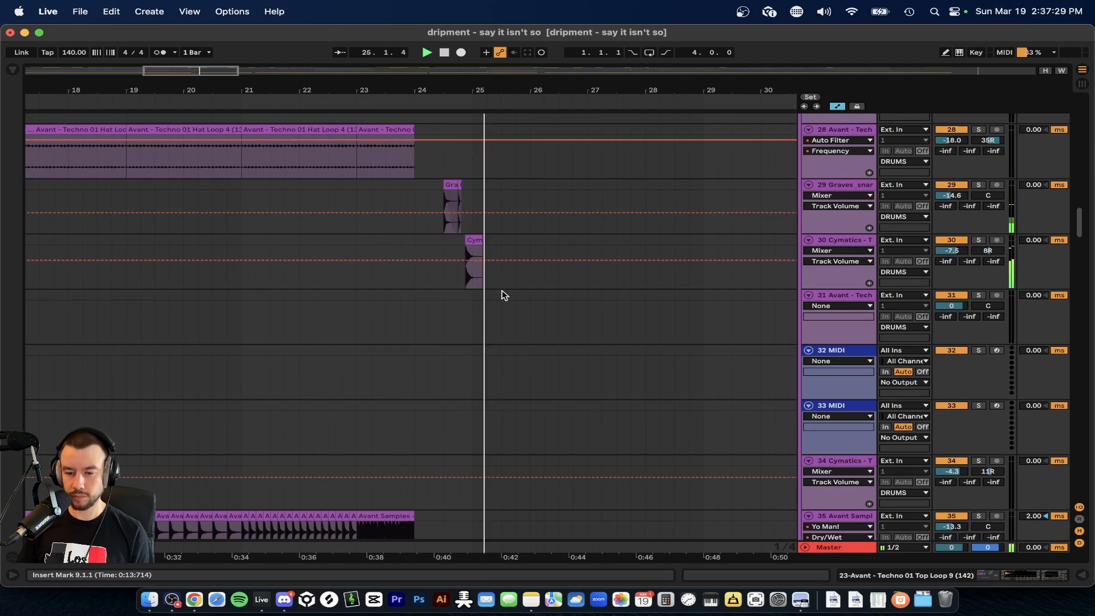
Return to the melodic tracks, select the MELODY clip that starts at bar 21, and stop playback.
scroll(502, 295, "down", 10)
scroll(502, 295, "down", 8)
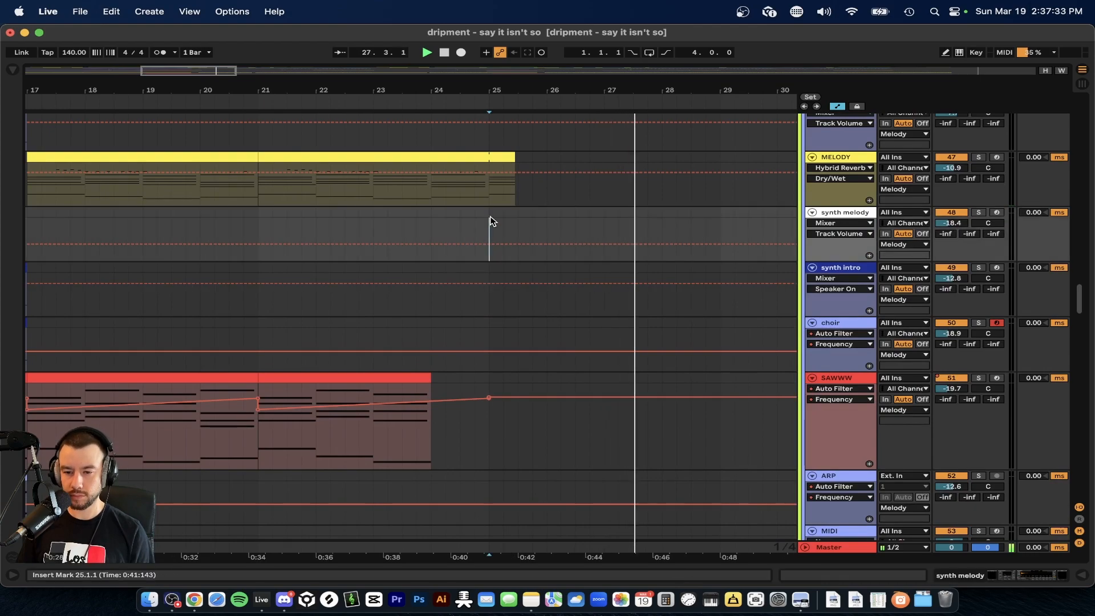
scroll(491, 220, "up", 1)
left_click(504, 157)
scroll(470, 245, "down", 1)
key("space")
scroll(309, 229, "down", 5)
scroll(308, 244, "up", 1)
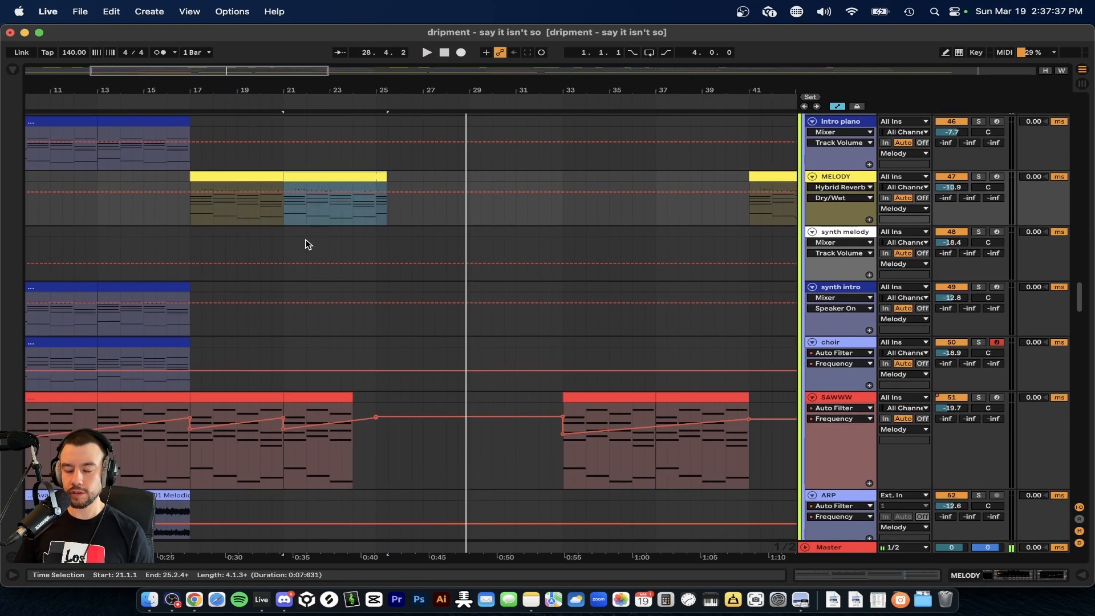
Select the intro piano clip from bar 13 to bar 17.
scroll(207, 258, "left", 5)
scroll(206, 258, "up", 2)
left_click(237, 133)
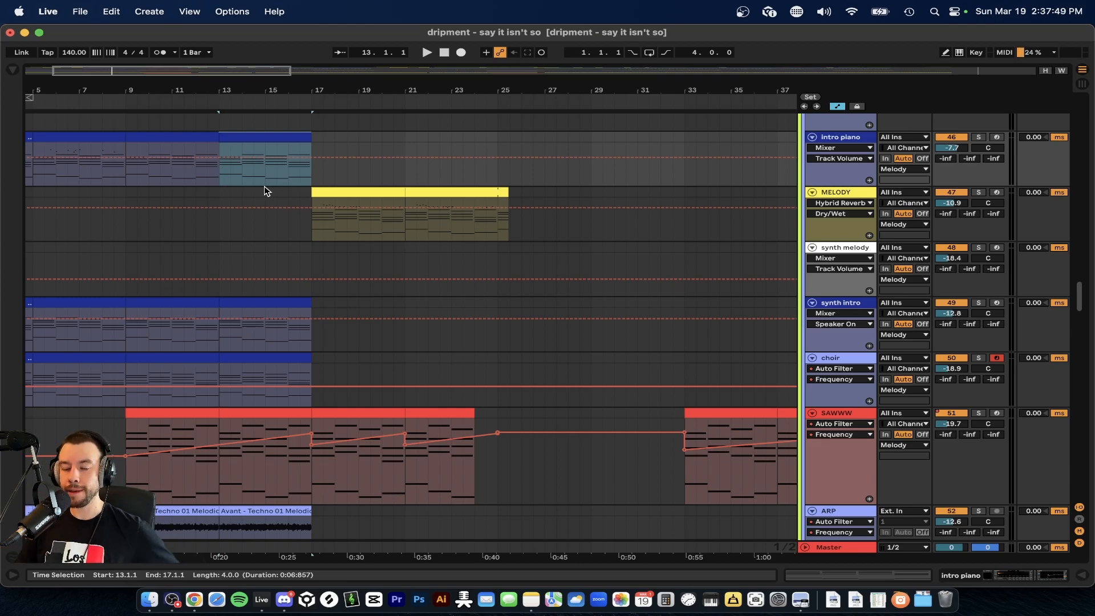
Place the insert marker at bar 25 on the rhodes track and play the first saw track (track 57) soloed from there.
scroll(398, 261, "down", 10)
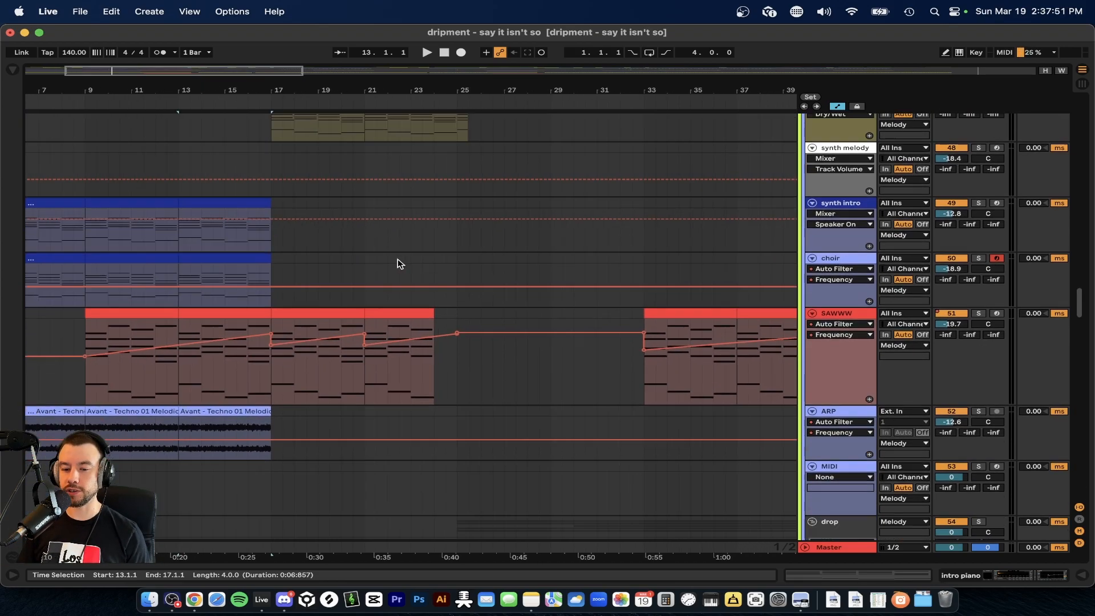
scroll(398, 263, "up", 8)
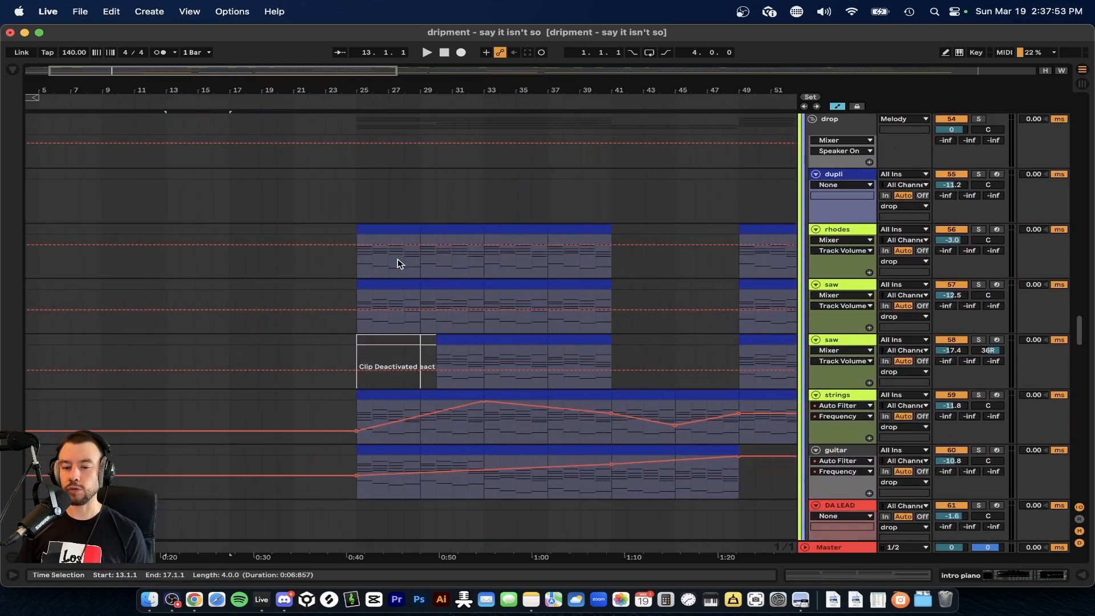
scroll(399, 262, "up", 3)
left_click(336, 253)
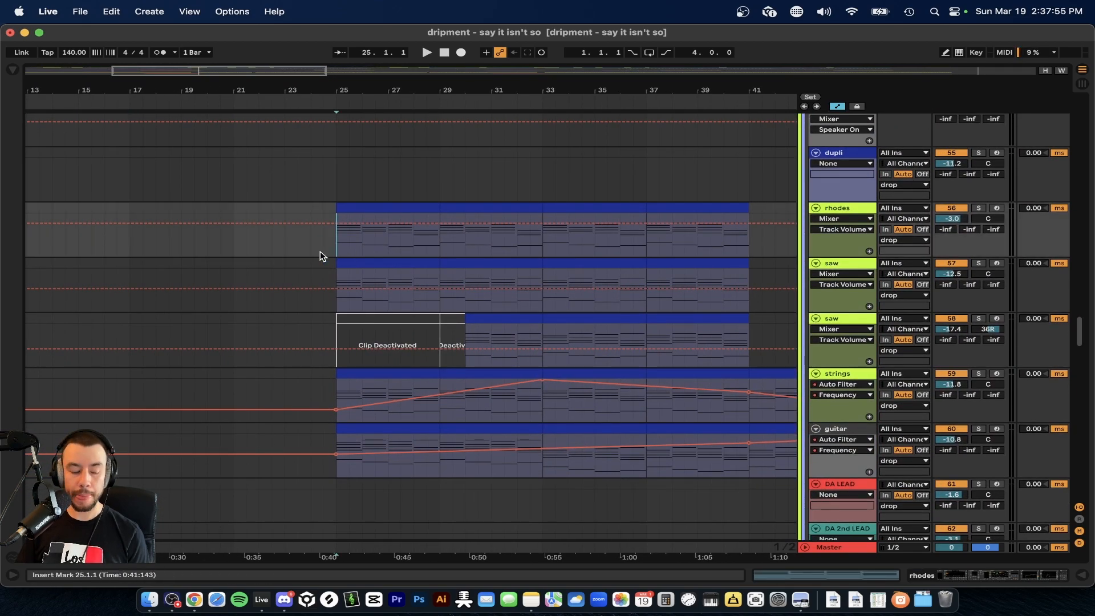
scroll(317, 256, "right", 3)
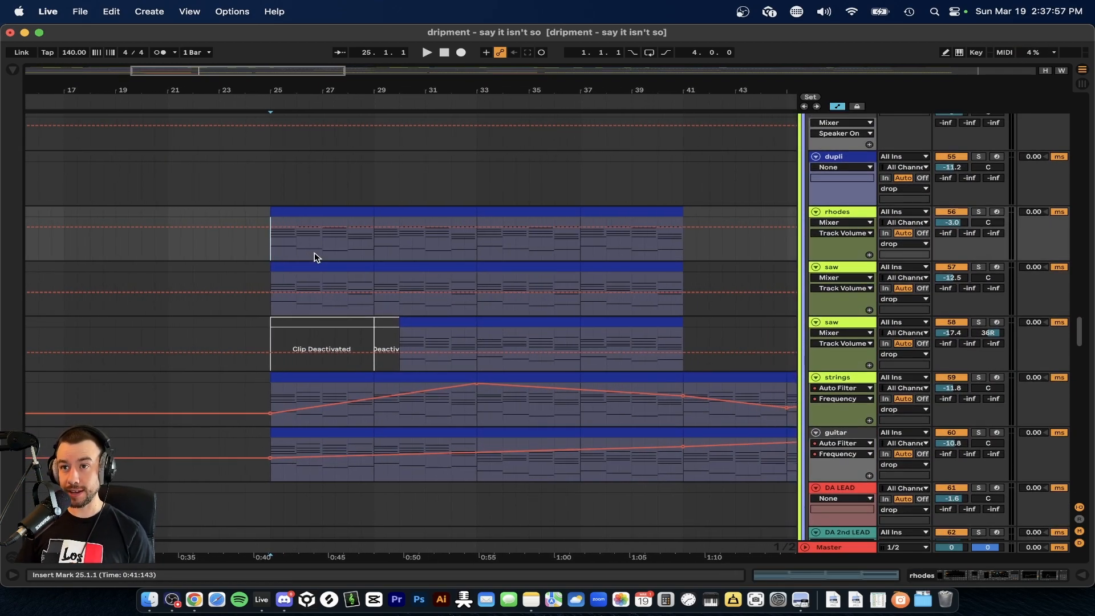
scroll(317, 257, "up", 2)
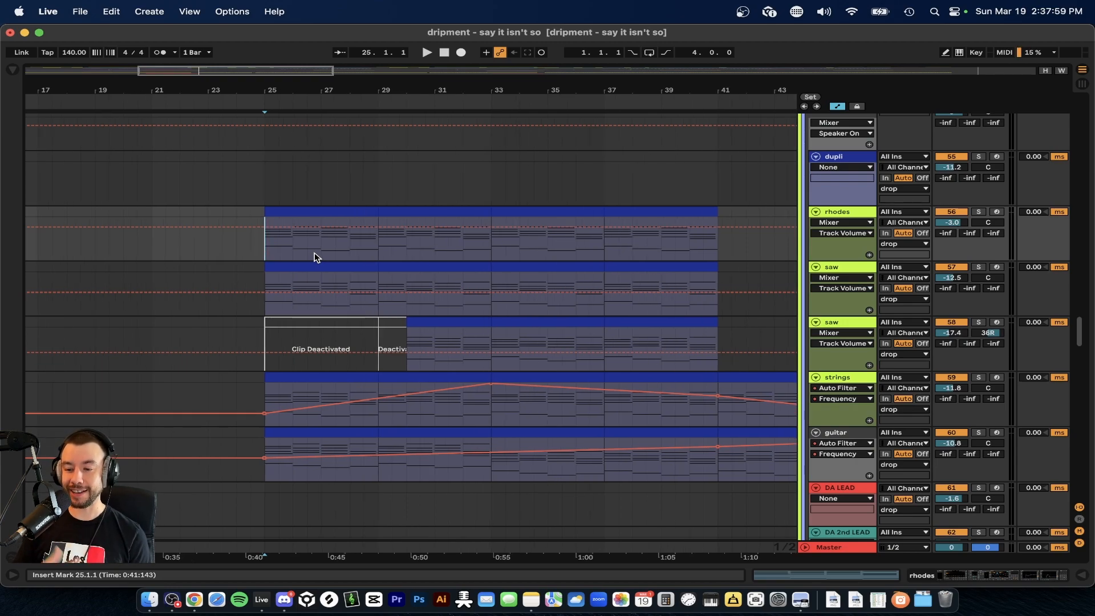
left_click(979, 267)
key("space")
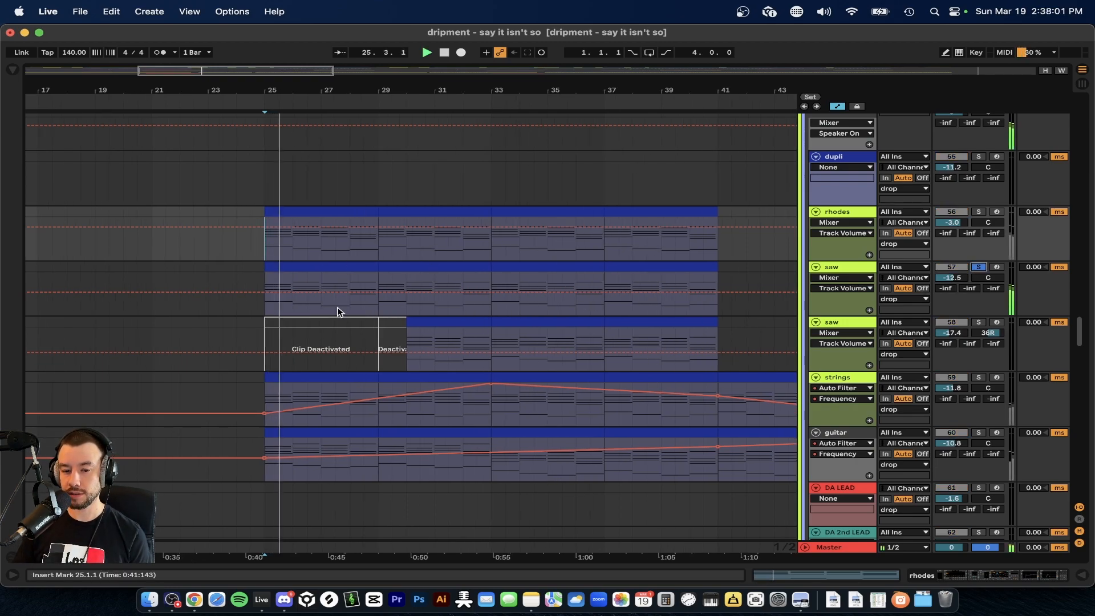
Solo the strings track, play it from bar 25, jump to bar 33, and stop.
left_click(979, 377)
key("space")
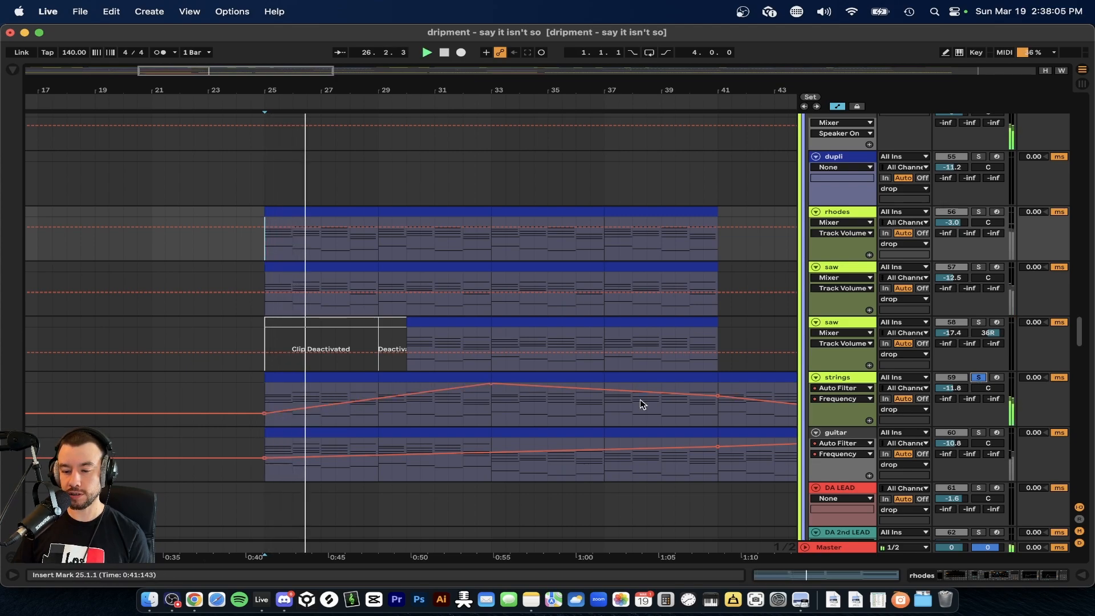
left_click(498, 406)
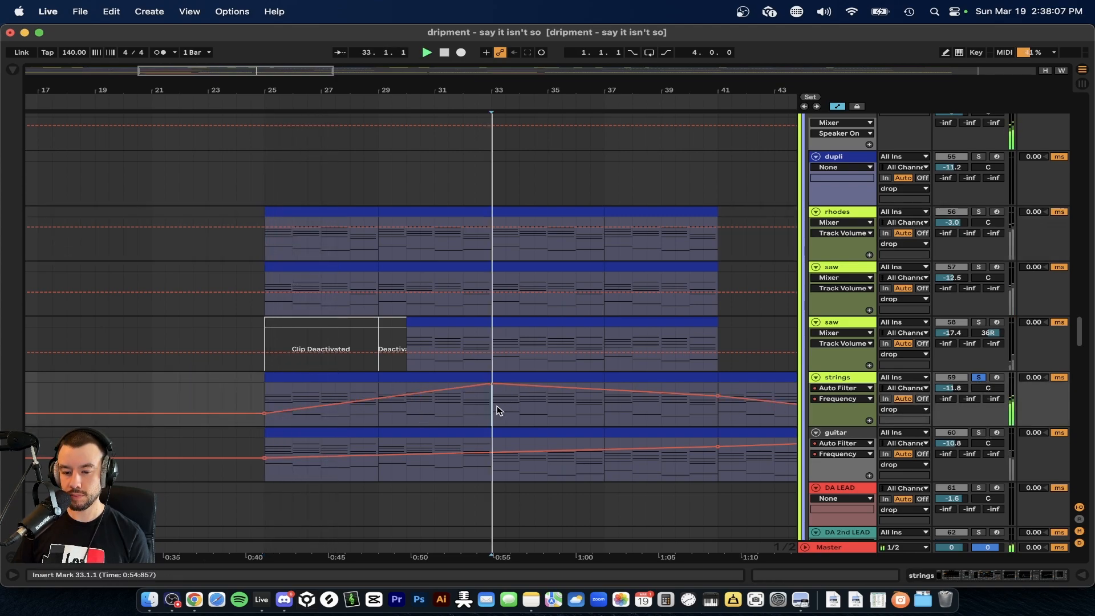
key("space")
Solo the guitar track, play it from bar 25, and continue from bar 29 past bar 33.
left_click(973, 440)
left_click(979, 434)
left_click(287, 433)
key("space")
left_click(379, 477)
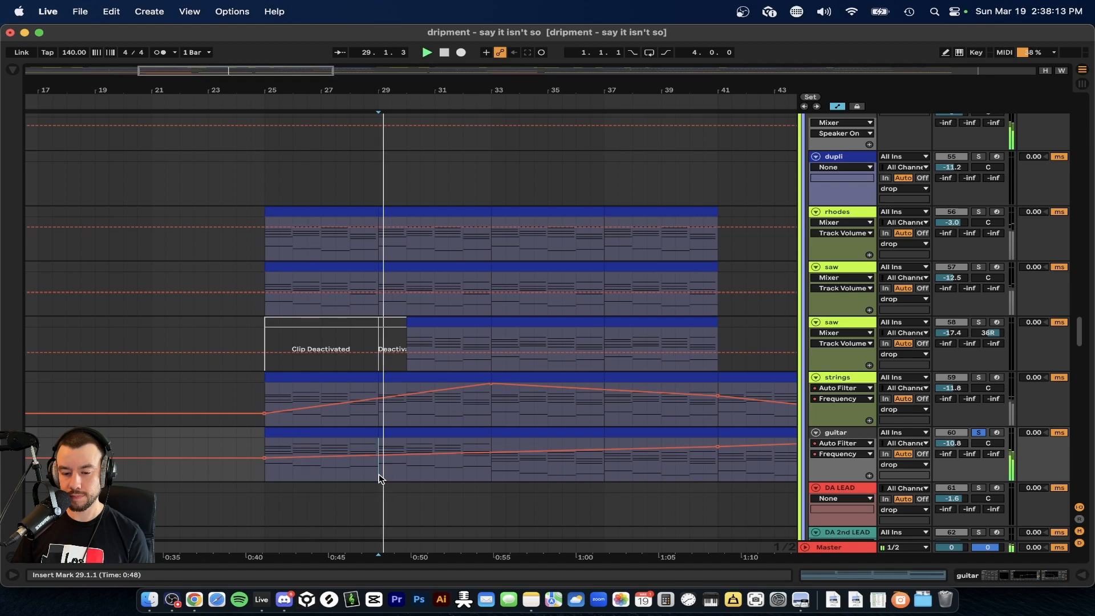
scroll(451, 479, "right", 1)
scroll(451, 479, "down", 2)
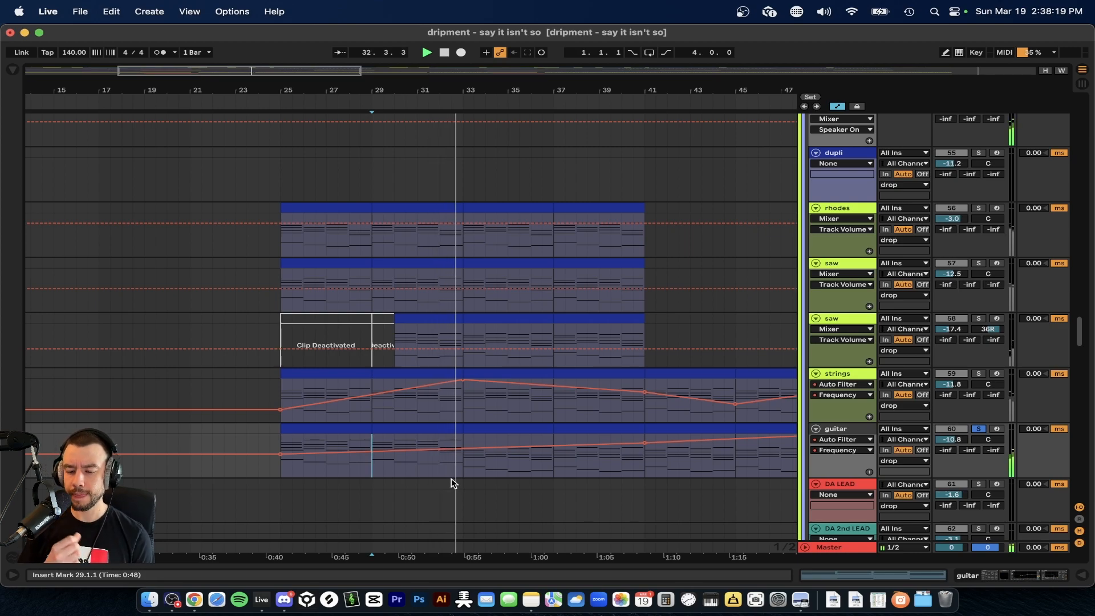
scroll(451, 483, "down", 2)
scroll(466, 466, "right", 2)
scroll(466, 465, "up", 1)
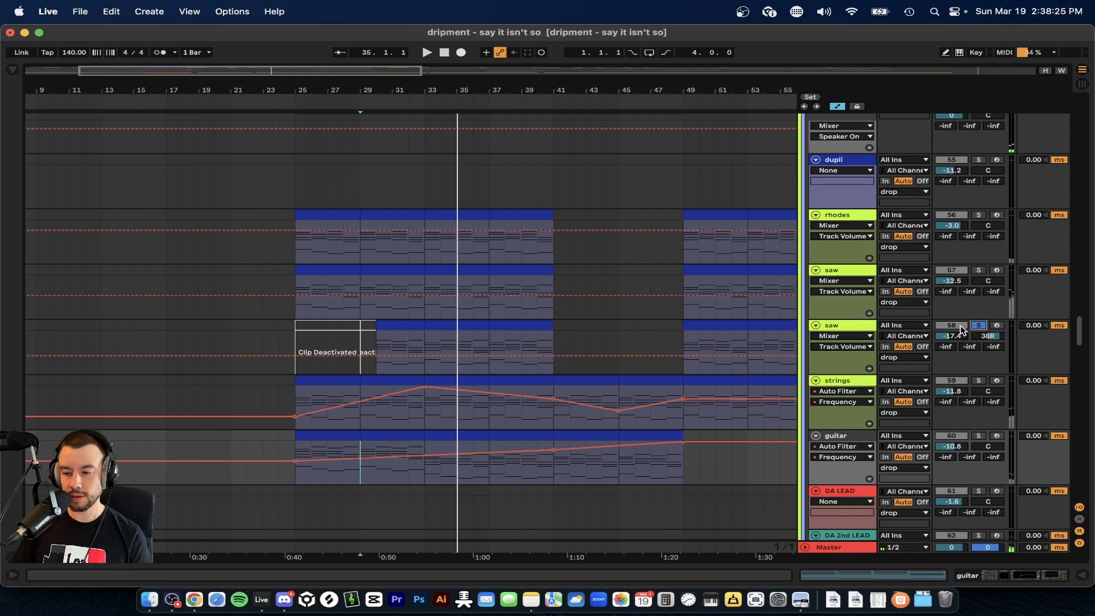
Select bars 30 to 33 on the second saw track (track 58) and play the track soloed from there.
left_click_drag(406, 343, 381, 340)
key("space")
scroll(388, 349, "up", 3)
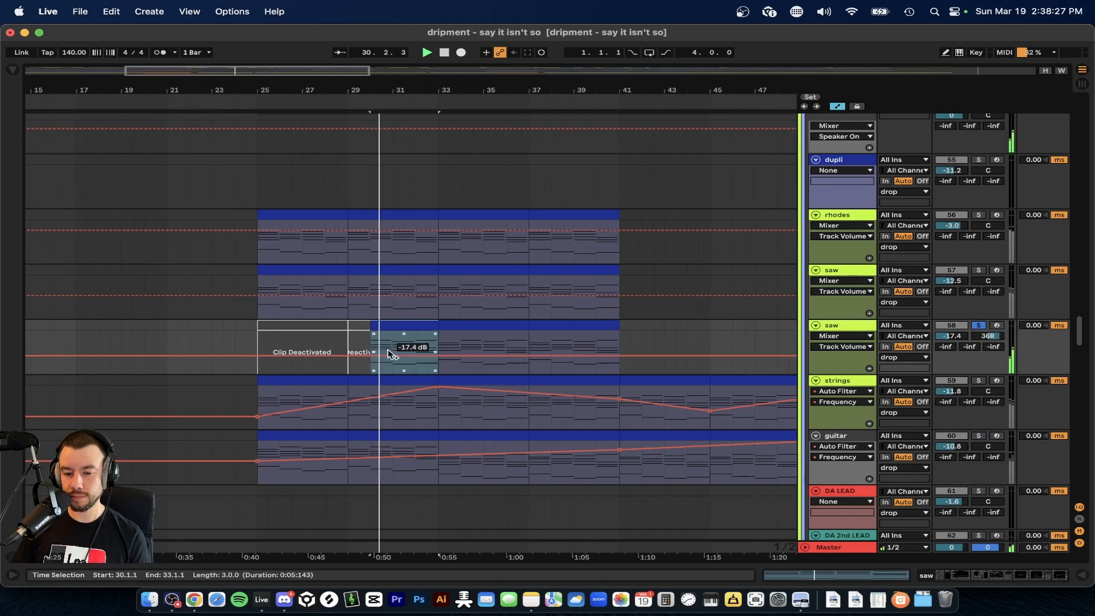
scroll(506, 369, "down", 2)
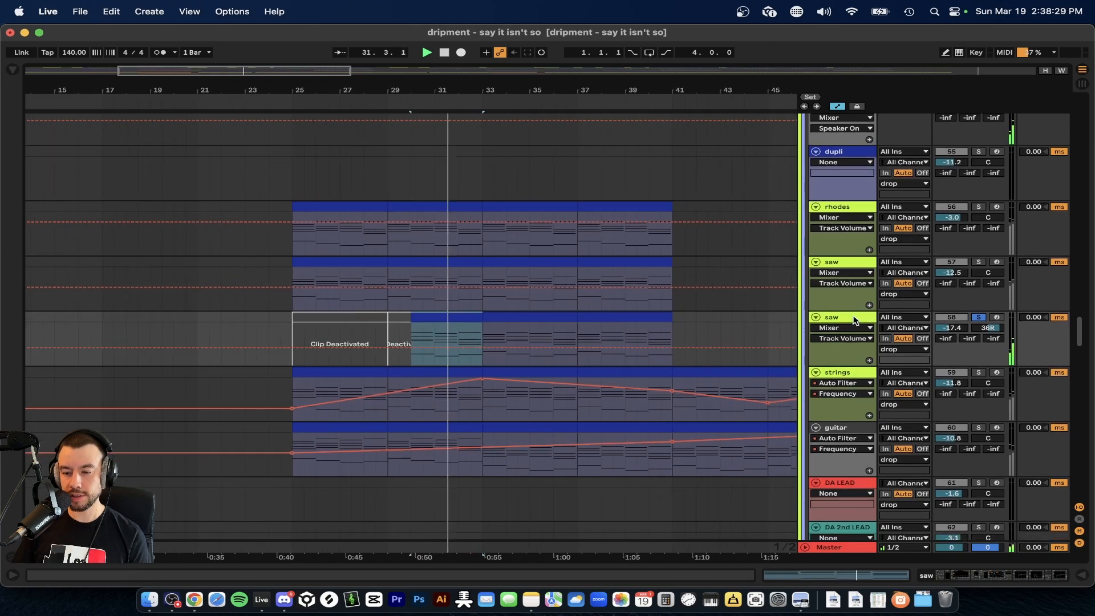
Show the second saw track's devices, compare its sound with the Arpeggiator off and on, and unsolo the track.
double_click(853, 320)
left_click(174, 448)
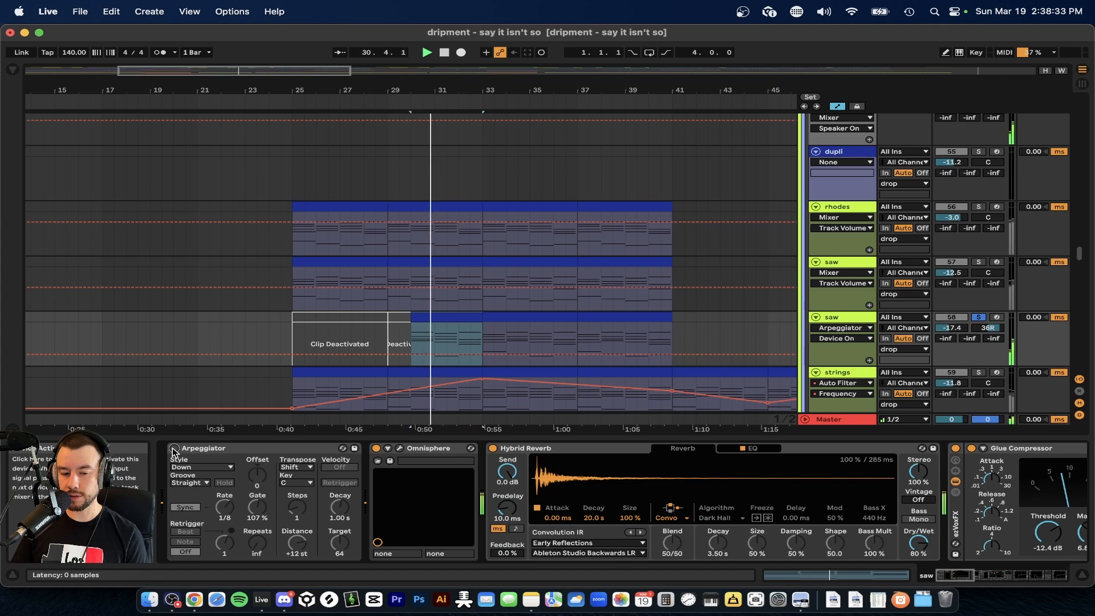
left_click(174, 448)
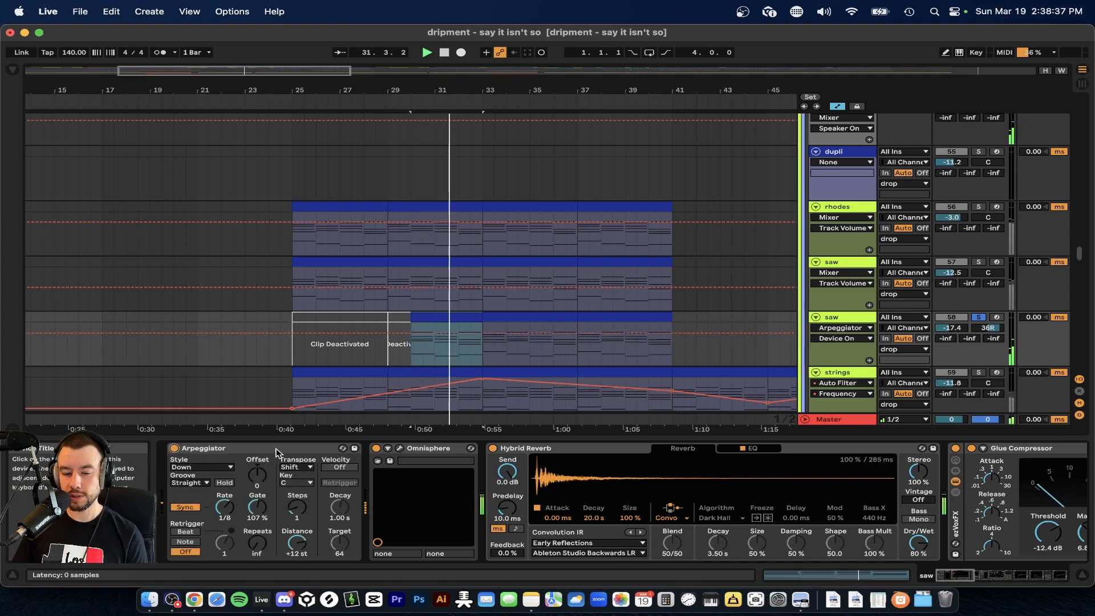
left_click(980, 317)
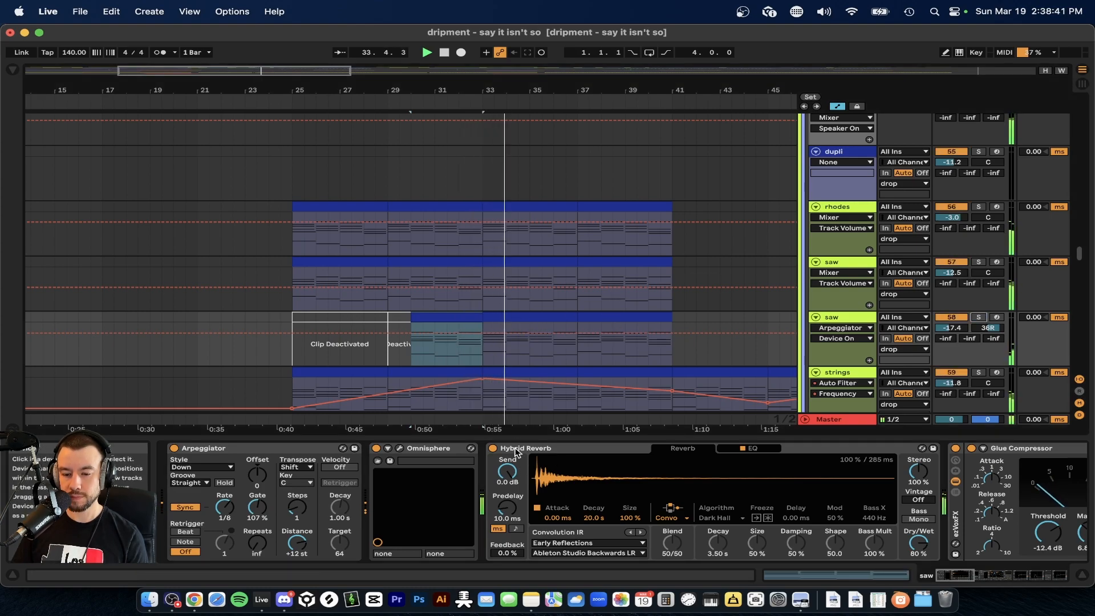
left_click_drag(500, 440, 500, 568)
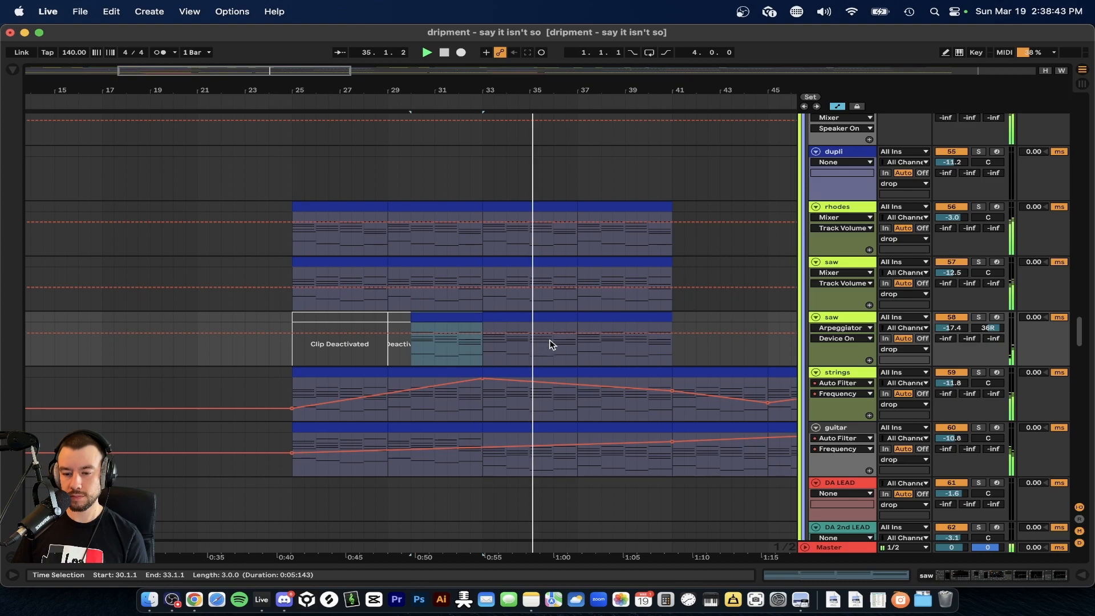
Solo the rhodes track, play its first clip from bar 25, and unsolo it to hear the full mix.
scroll(565, 353, "up", 2)
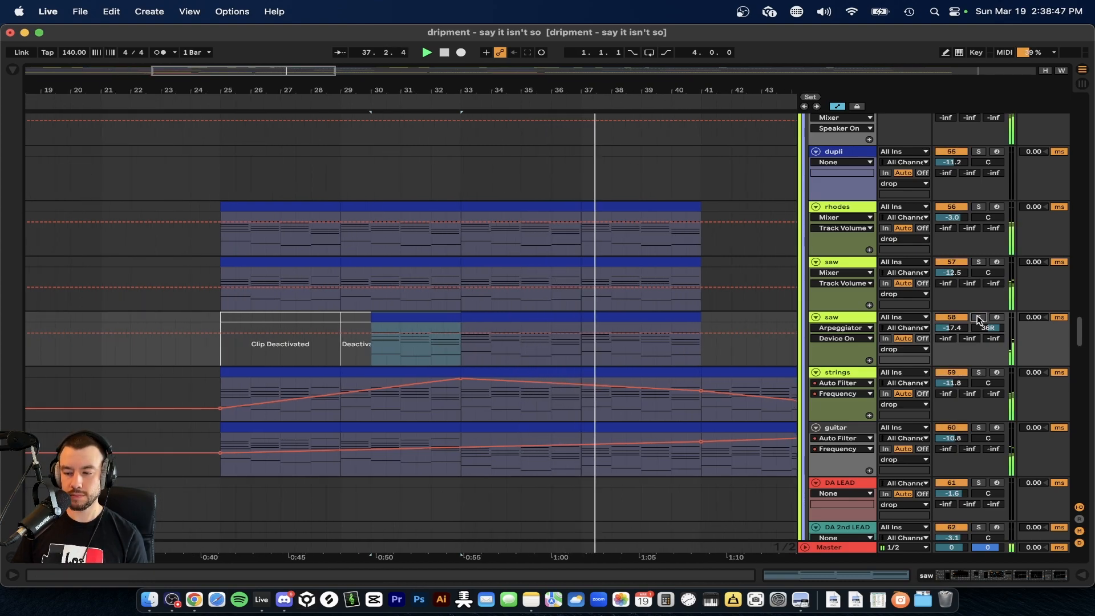
scroll(704, 362, "down", 2)
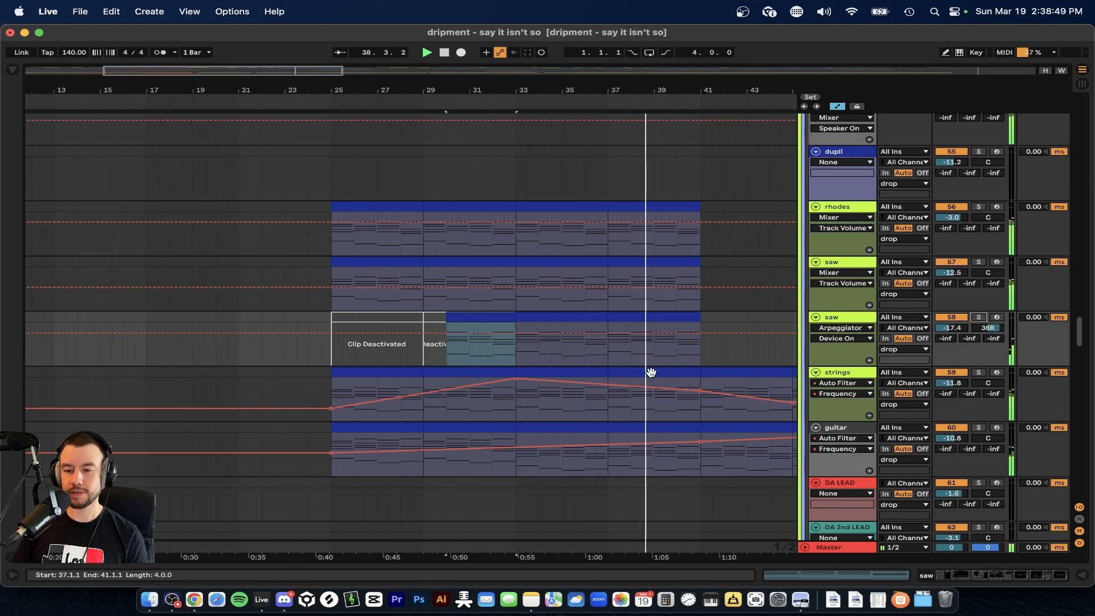
scroll(650, 371, "up", 1)
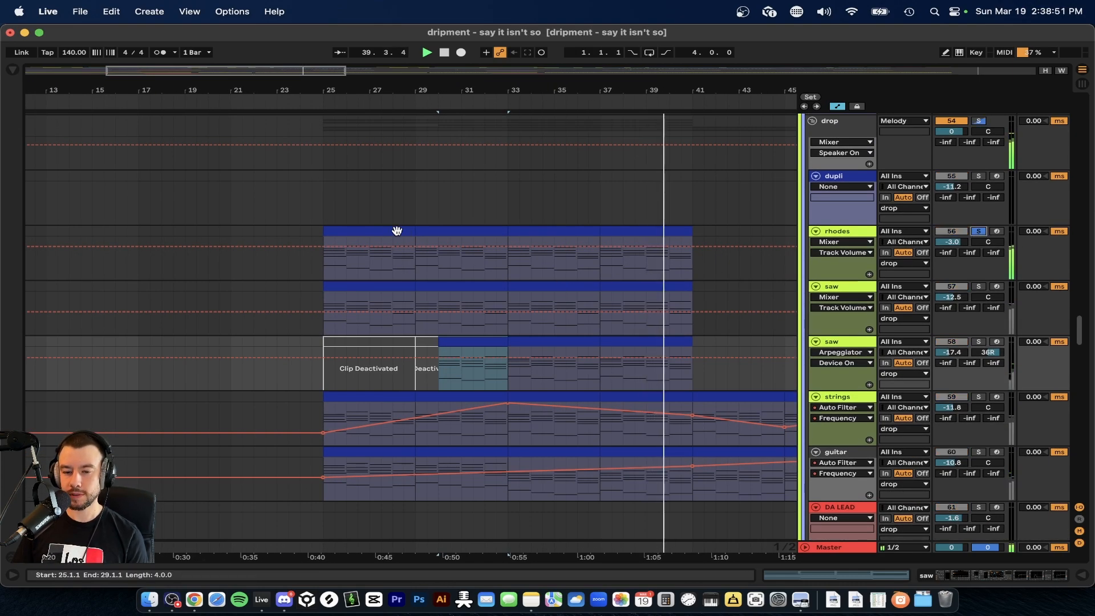
left_click(388, 231)
scroll(388, 230, "up", 2)
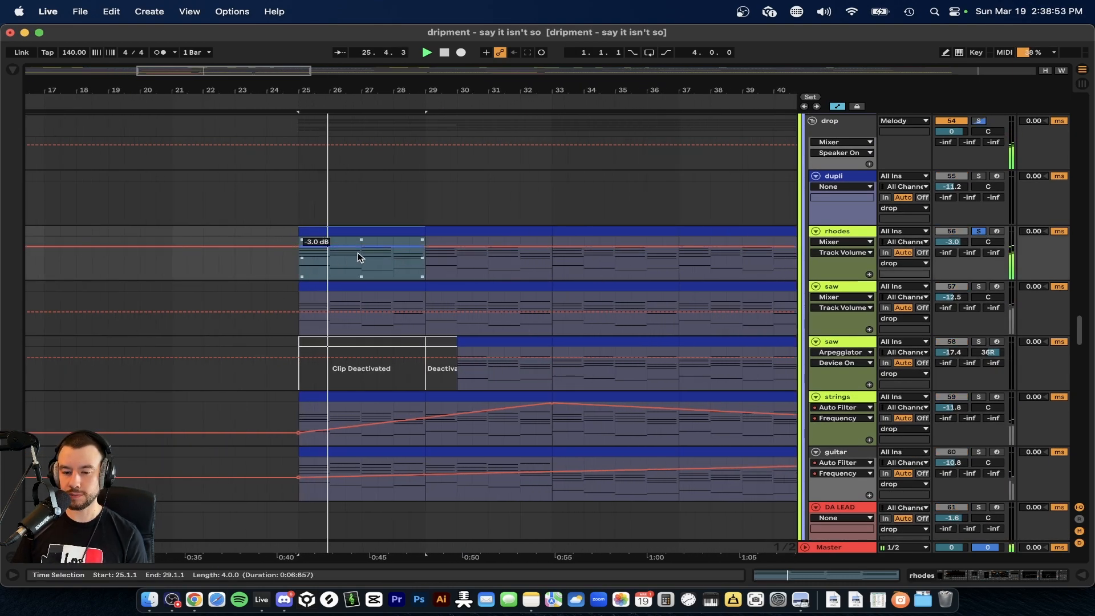
left_click(975, 231)
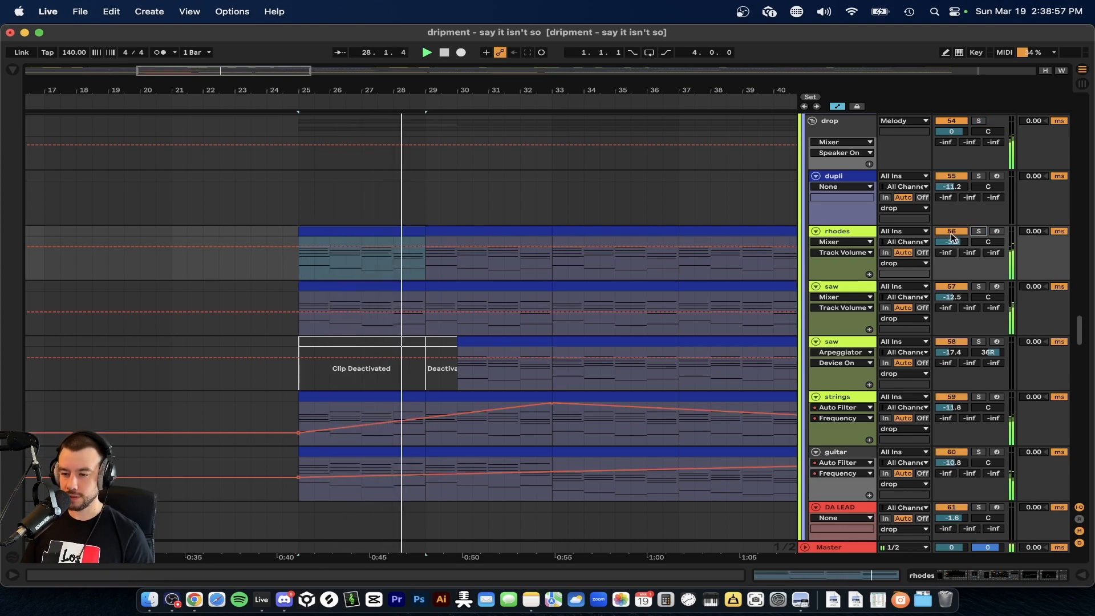
Place the insert marker at bar 25 on the psy bass track, play it soloed, and unsolo it during playback.
scroll(751, 261, "down", 2)
scroll(519, 288, "down", 2)
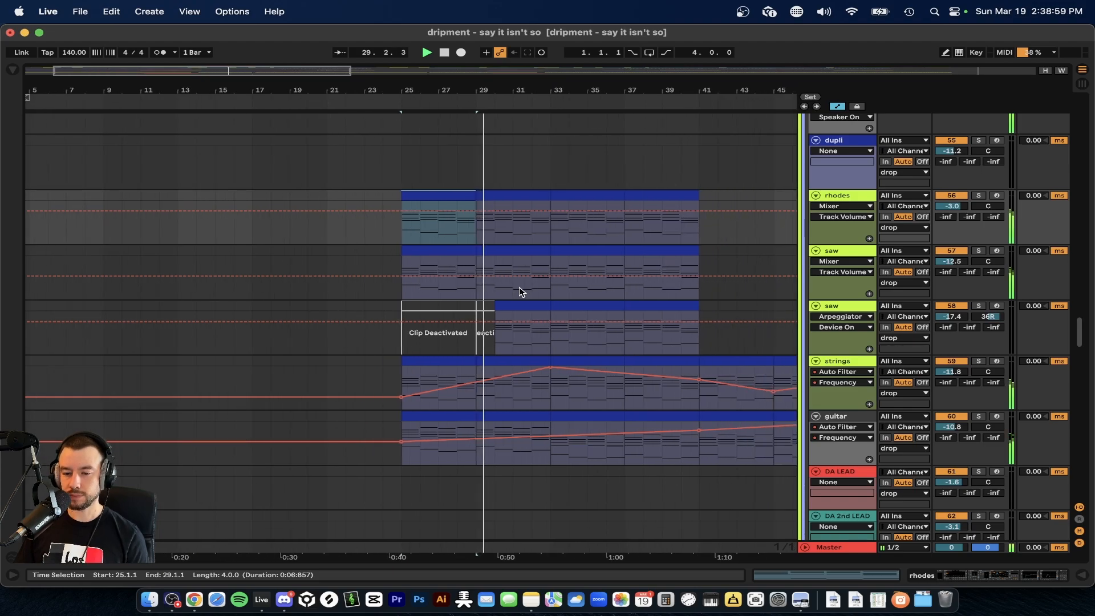
scroll(521, 291, "down", 5)
scroll(519, 286, "down", 12)
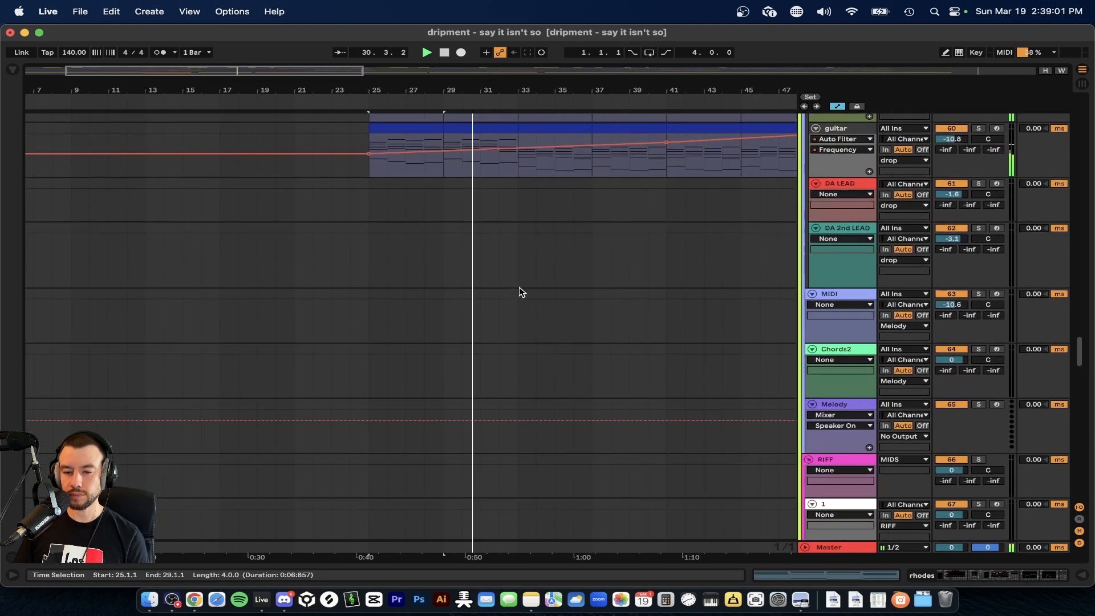
scroll(520, 291, "down", 1)
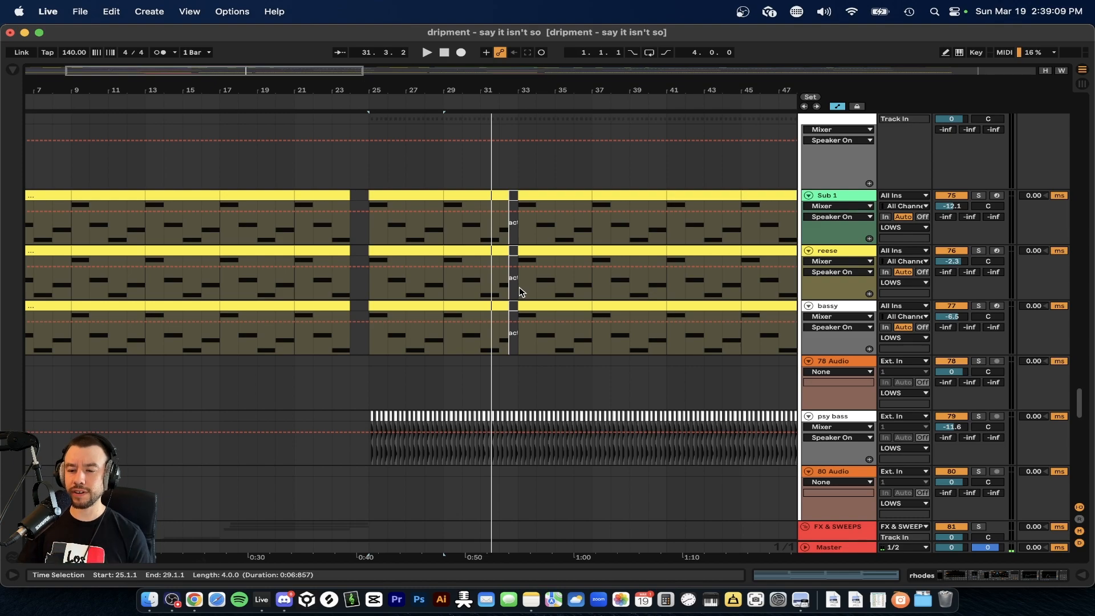
scroll(477, 306, "down", 3)
left_click(350, 363)
scroll(350, 363, "up", 5)
scroll(350, 363, "down", 3)
scroll(425, 365, "up", 4)
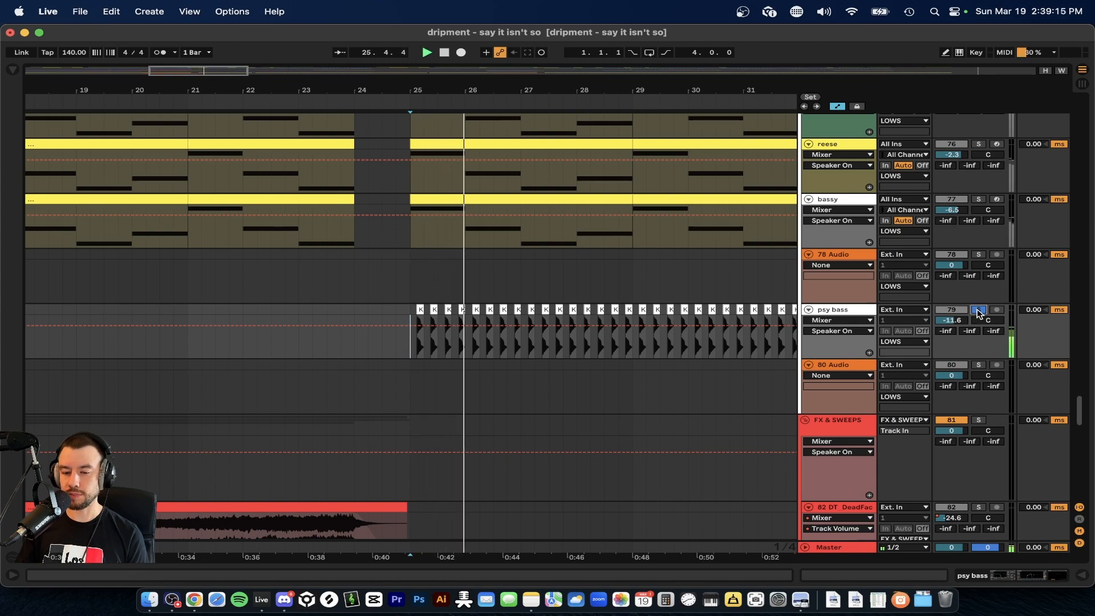
left_click(979, 311)
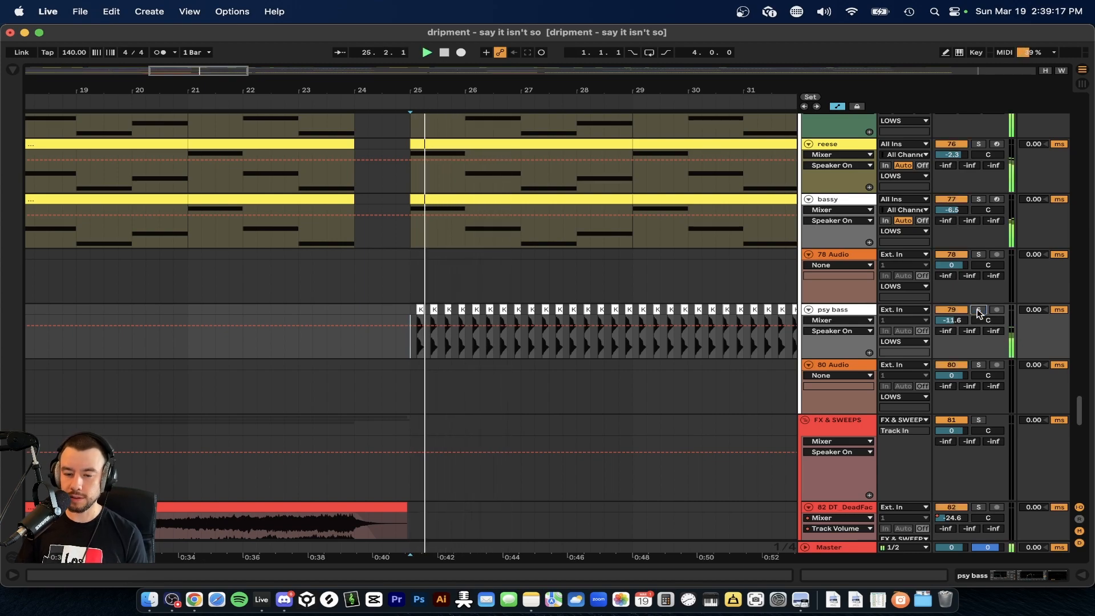
Look over the bass, drop melody and drum tracks while the full drop plays from bar 25.
scroll(594, 386, "down", 10)
scroll(598, 391, "down", 8)
scroll(598, 391, "up", 20)
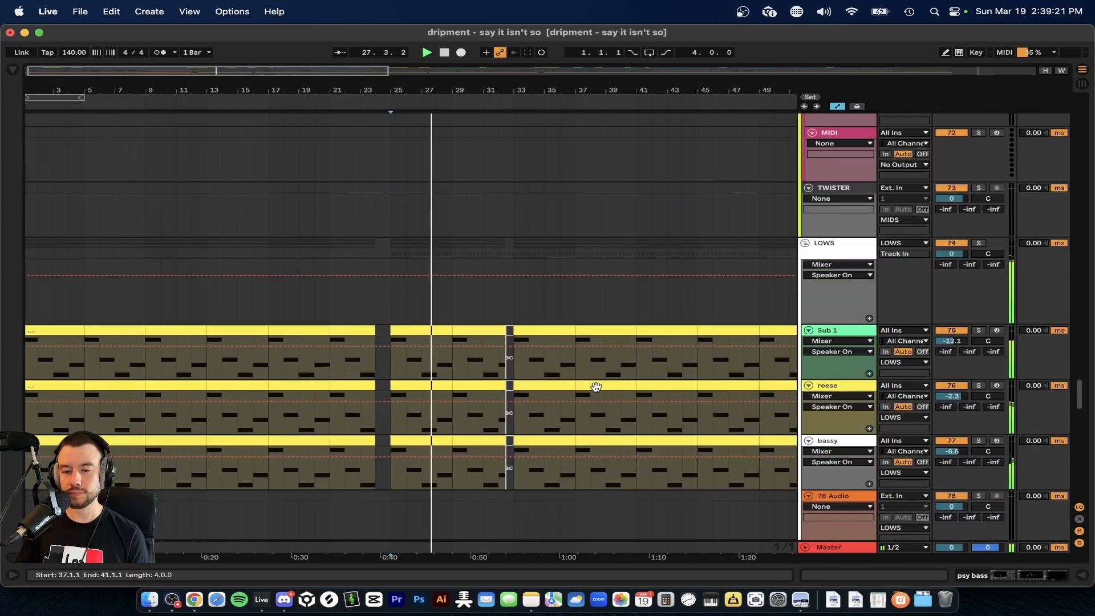
scroll(596, 390, "down", 4)
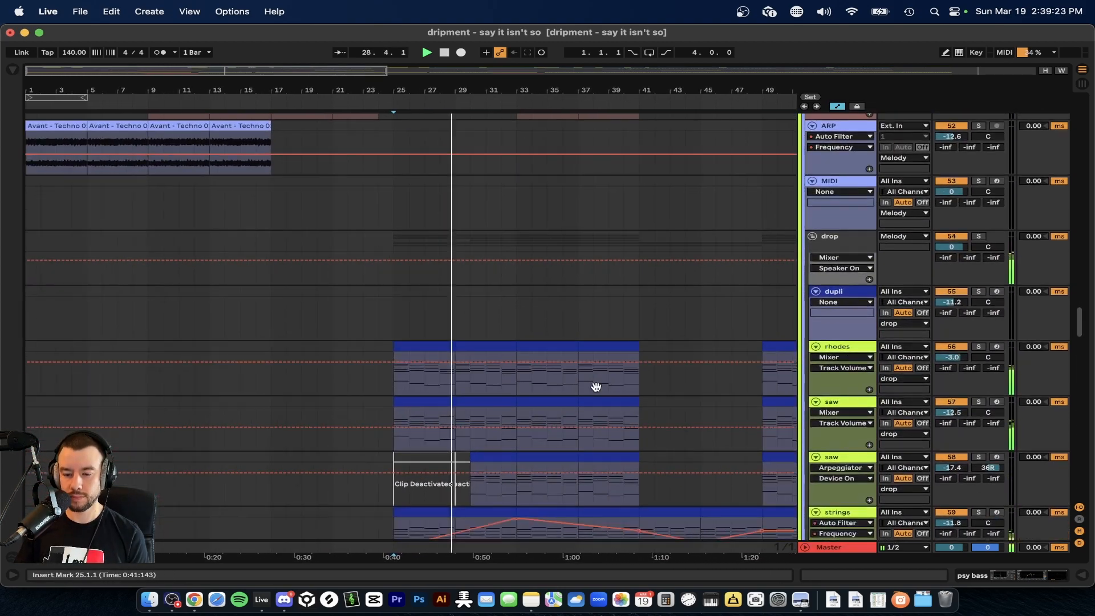
scroll(597, 391, "up", 2)
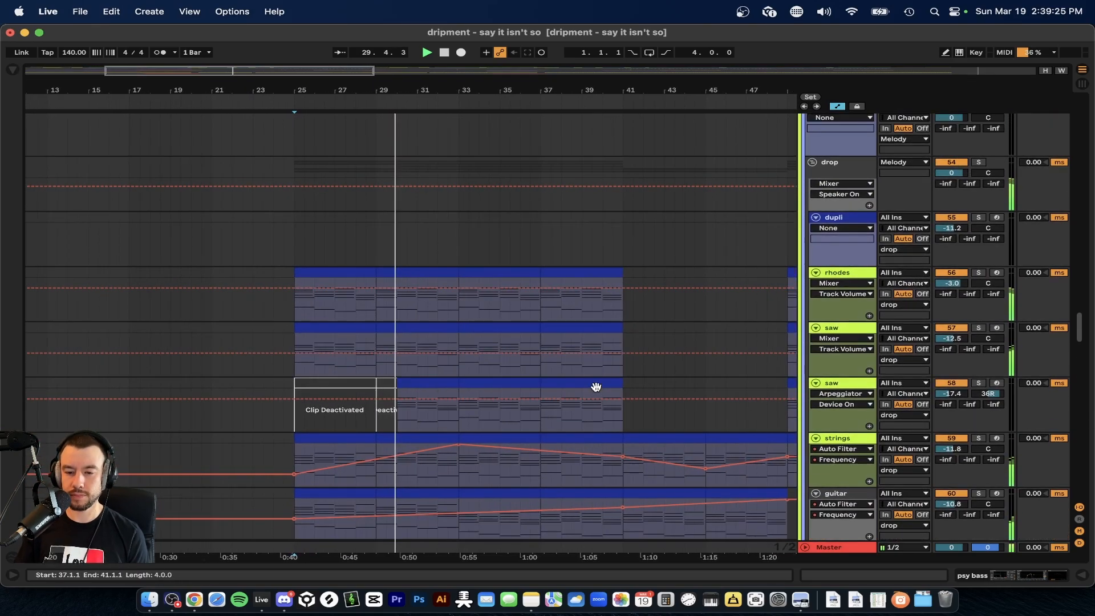
scroll(596, 390, "up", 10)
scroll(598, 391, "up", 20)
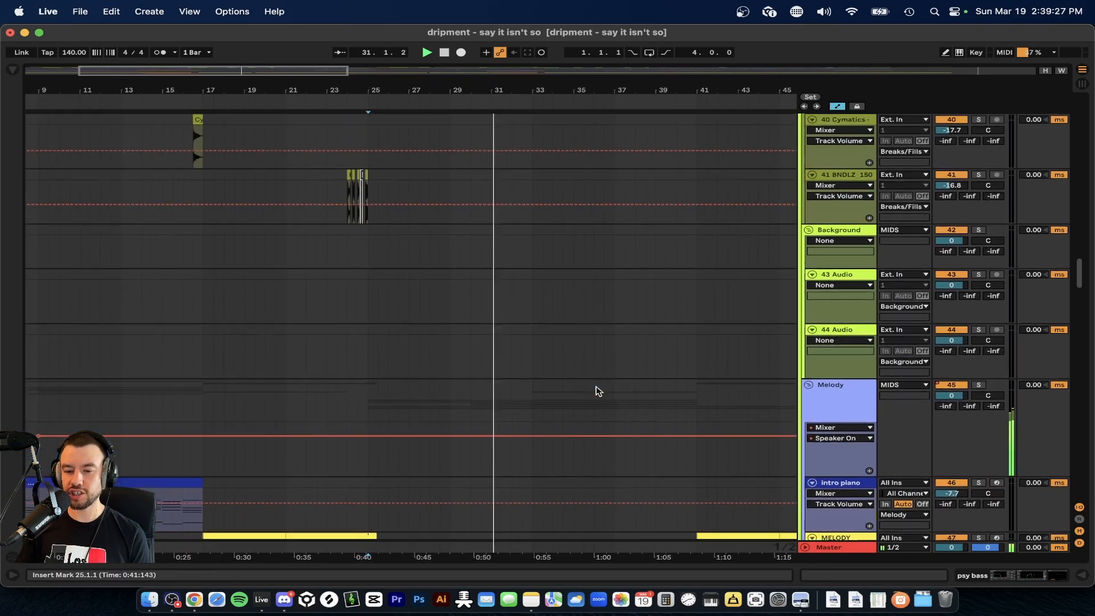
scroll(597, 388, "down", 2)
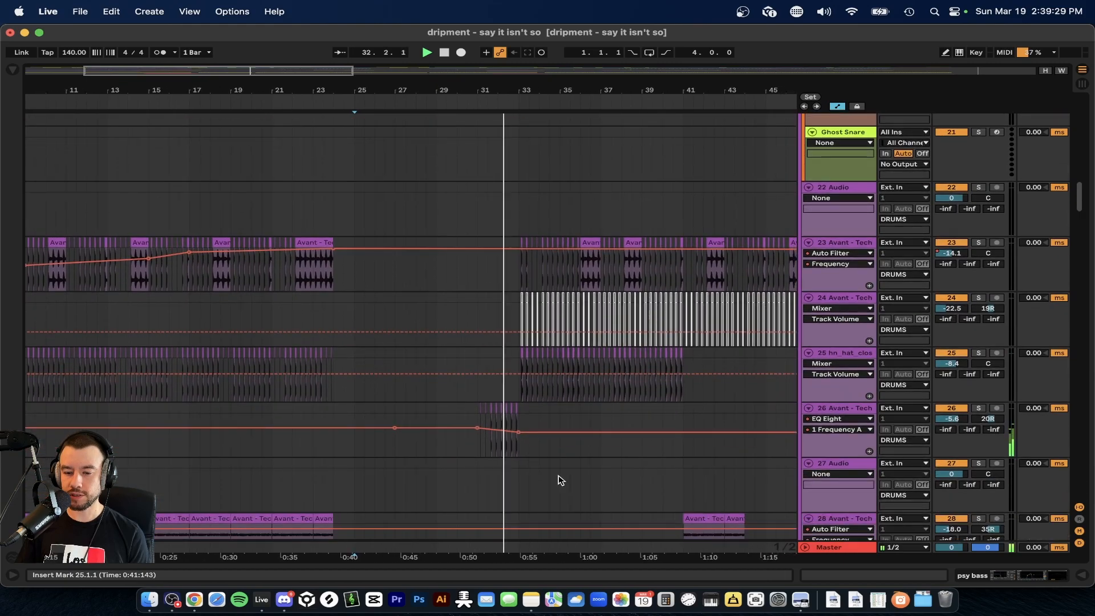
Place the insert marker at bar 25 on the Avant Techno top loop track (track 23) and play the drop past bar 33.
scroll(555, 471, "up", 2)
scroll(518, 318, "right", 4)
scroll(518, 317, "down", 1)
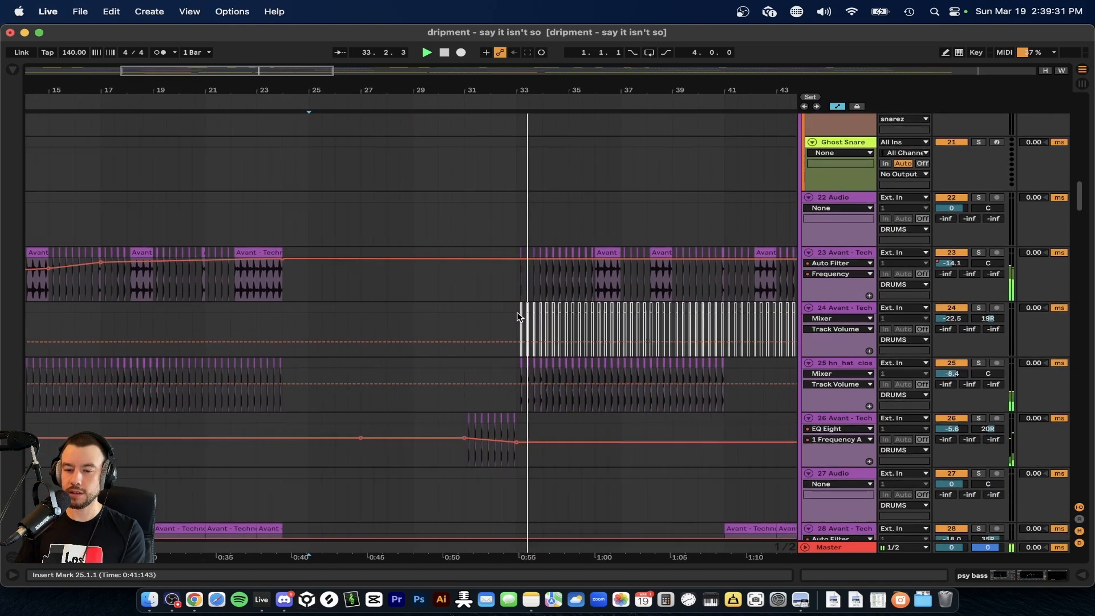
left_click(234, 261)
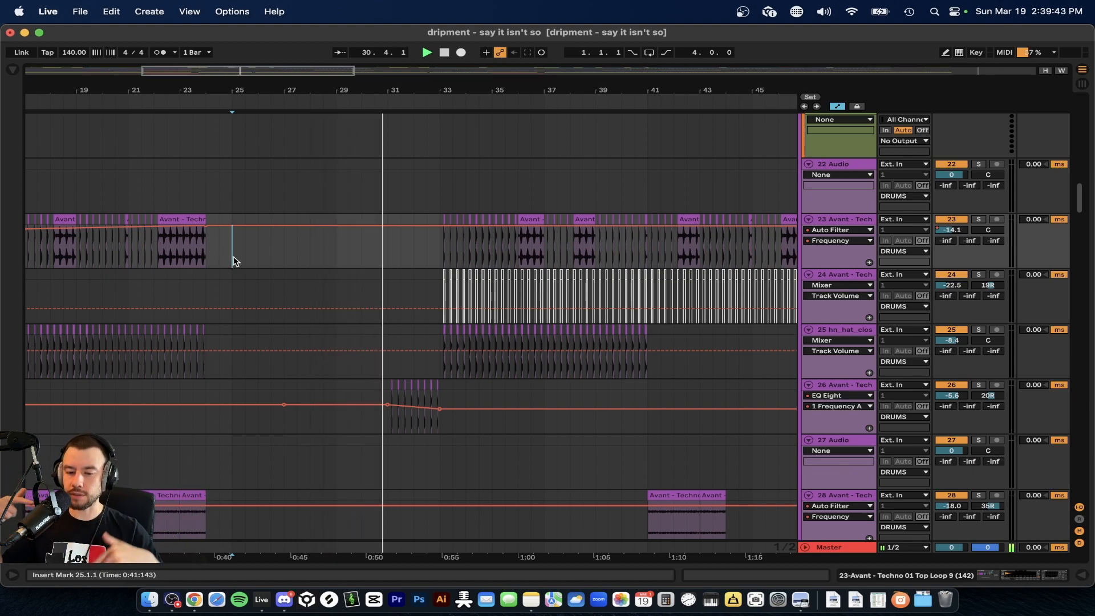
scroll(234, 262, "right", 10)
scroll(234, 261, "down", 1)
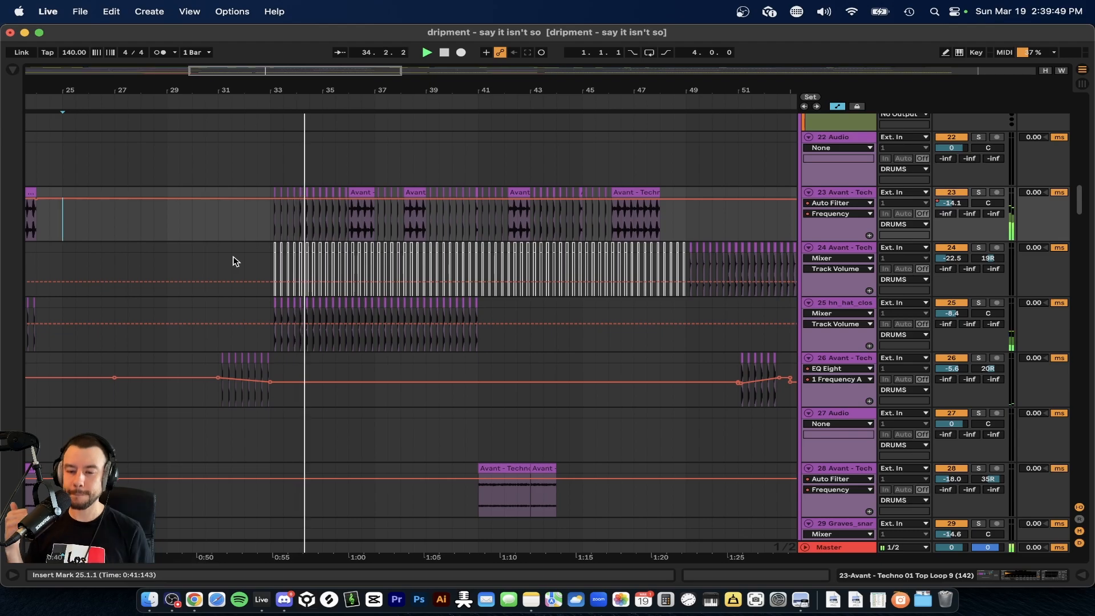
Show the SAWWW track's devices and solo the track while its clips at bars 33 to 41 play.
scroll(237, 251, "down", 3)
scroll(236, 252, "right", 2)
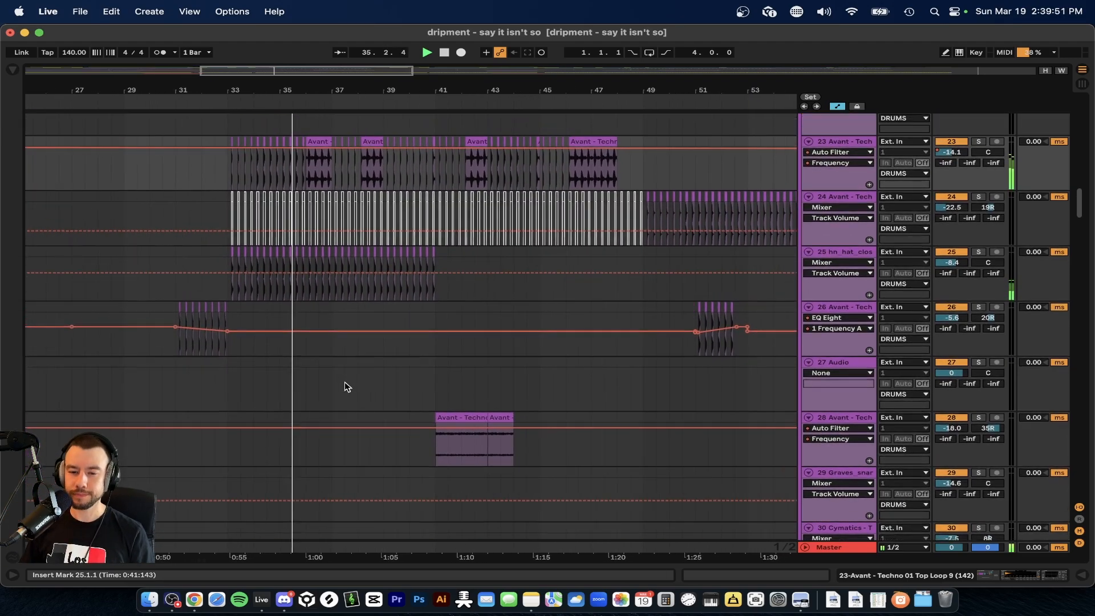
scroll(345, 382, "down", 20)
scroll(344, 382, "left", 3)
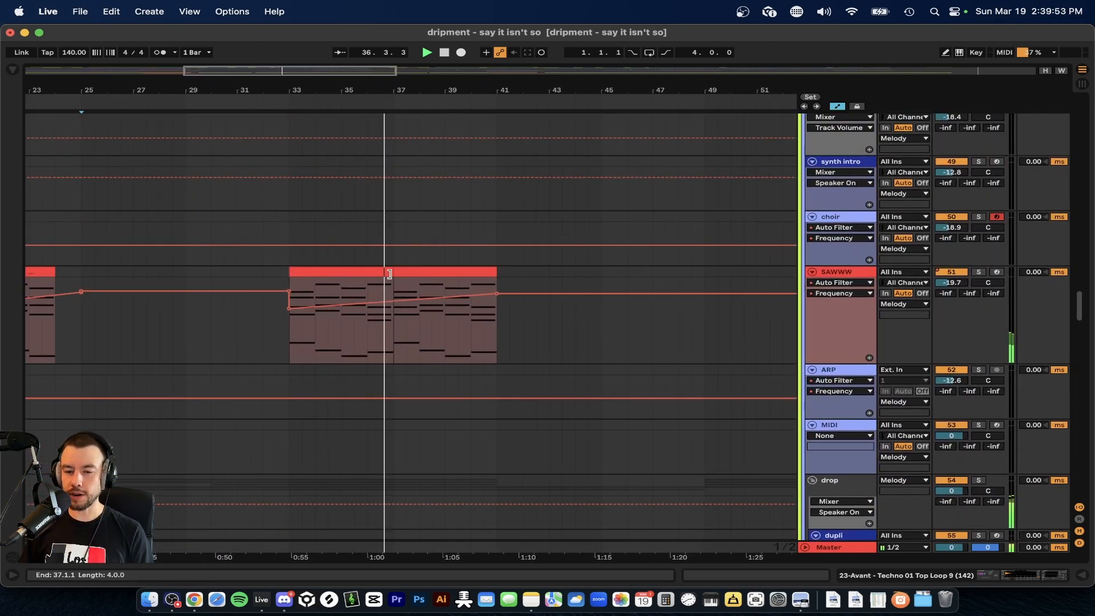
double_click(849, 273)
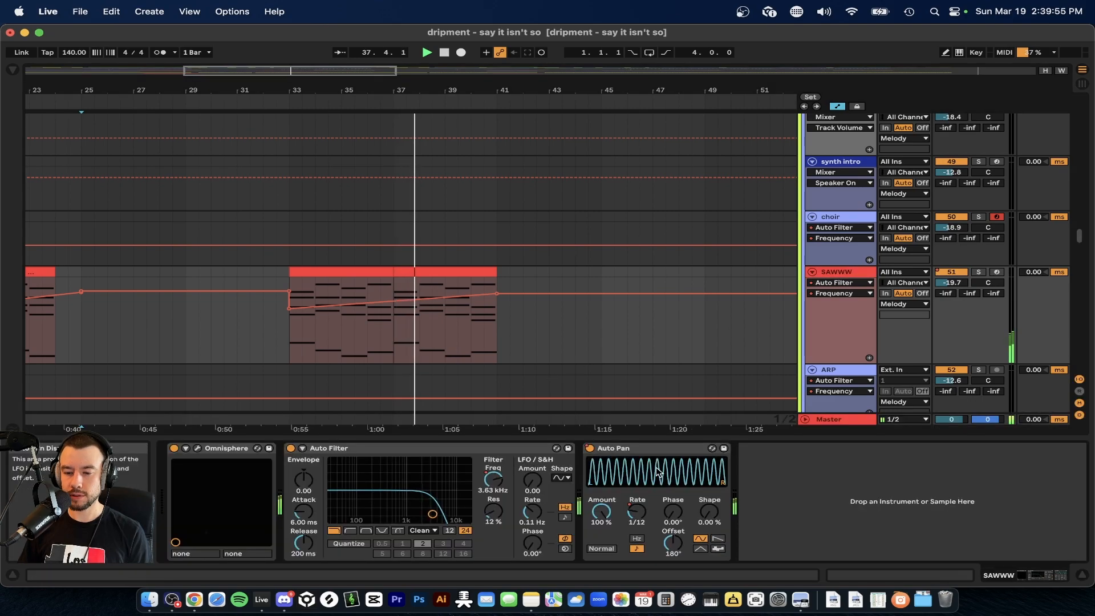
left_click(978, 272)
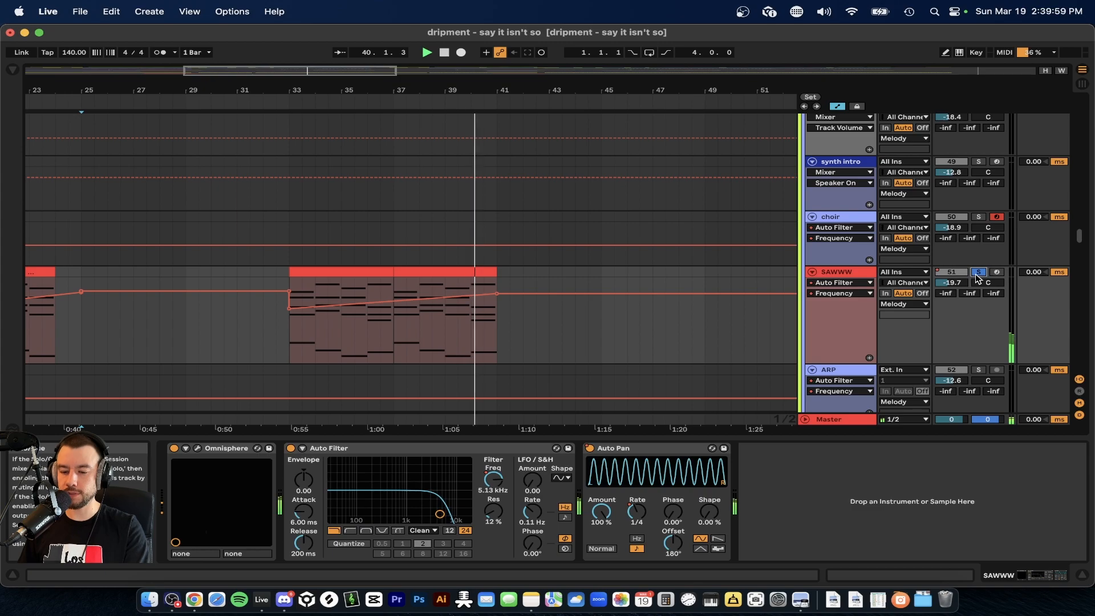
Show the Auto Pan Sync Rate automation on the SAWWW track and hide the track's devices.
right_click(634, 512)
left_click(664, 519)
left_click_drag(504, 438, 501, 443)
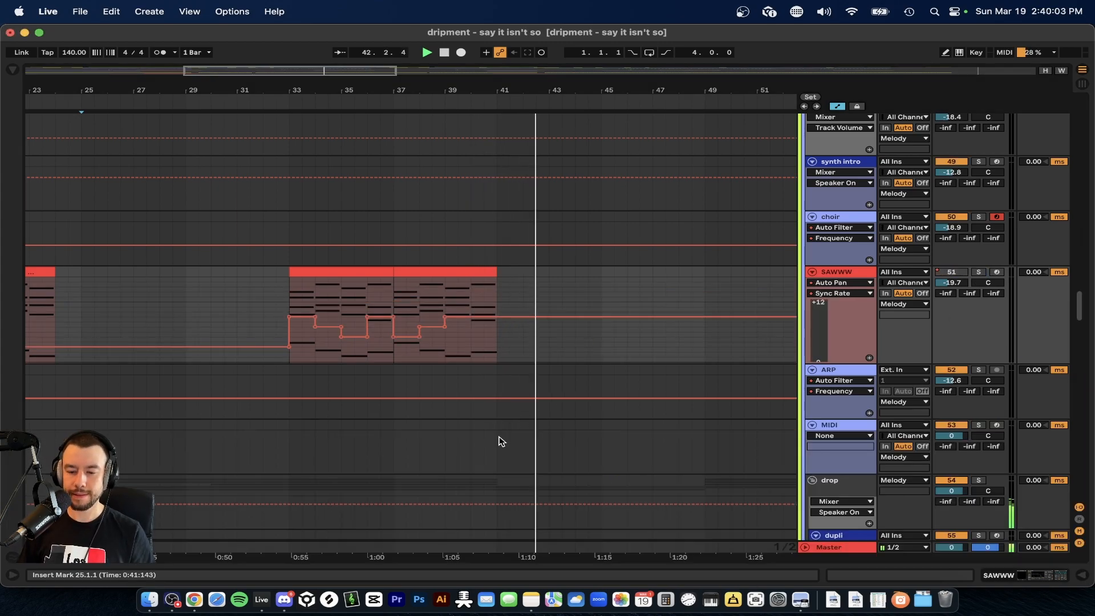
Select the MELODY clip at bars 41 to 45, then place the insert marker at bar 46 on the synth melody track.
scroll(501, 442, "up", 8)
scroll(501, 443, "up", 2)
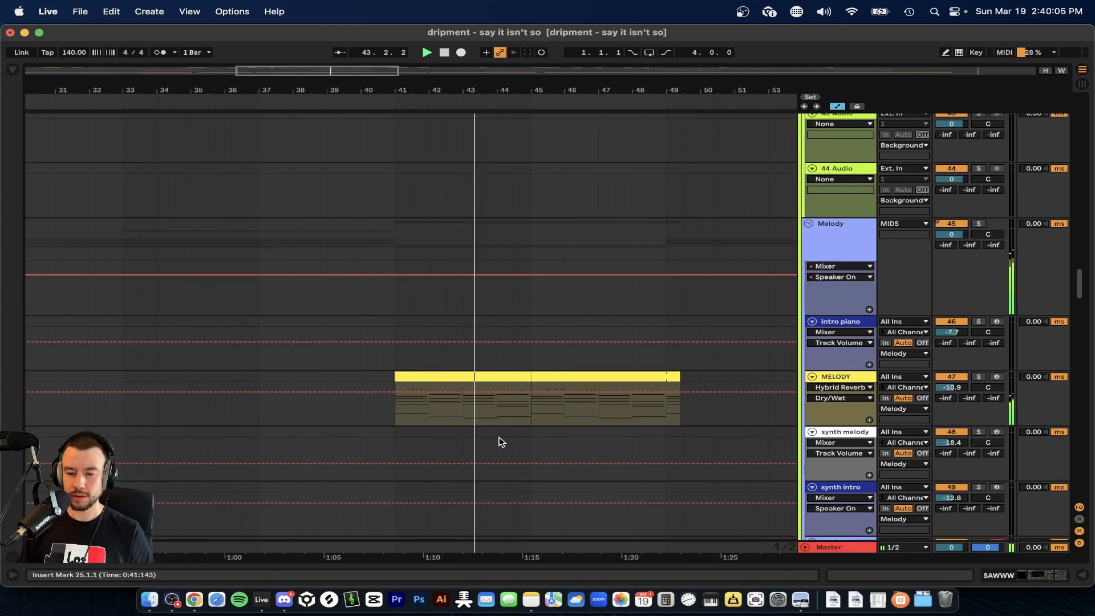
left_click(426, 377)
scroll(425, 379, "down", 5)
scroll(453, 430, "up", 3)
left_click(436, 416)
scroll(435, 415, "down", 5)
scroll(479, 402, "up", 3)
scroll(480, 403, "down", 3)
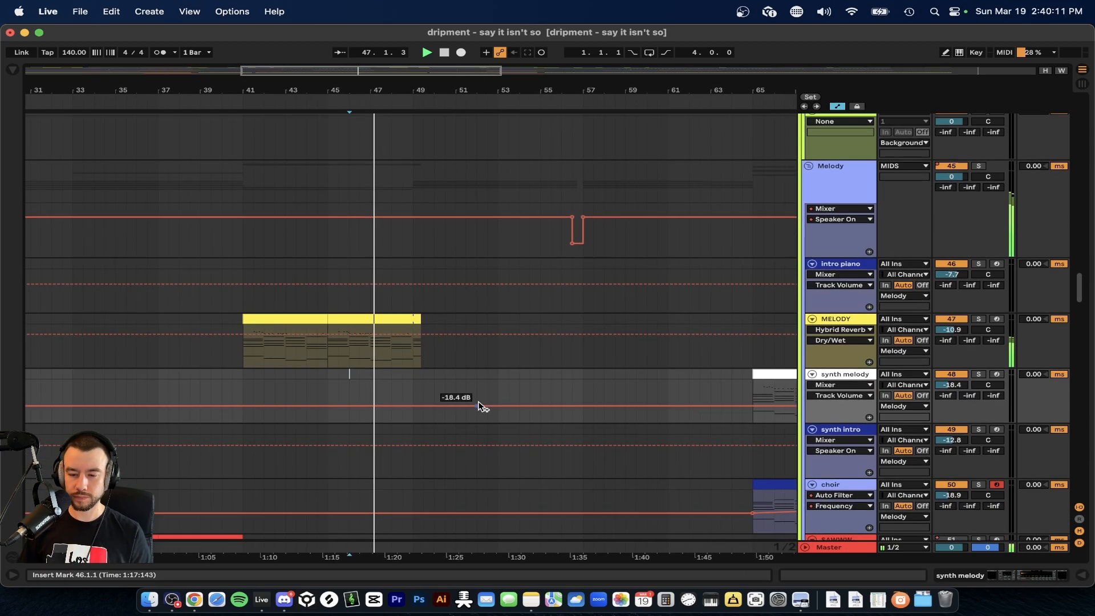
Look over the fill, drum and vocal tracks while playback runs past bar 49, and stop at bar 52.
scroll(479, 402, "up", 10)
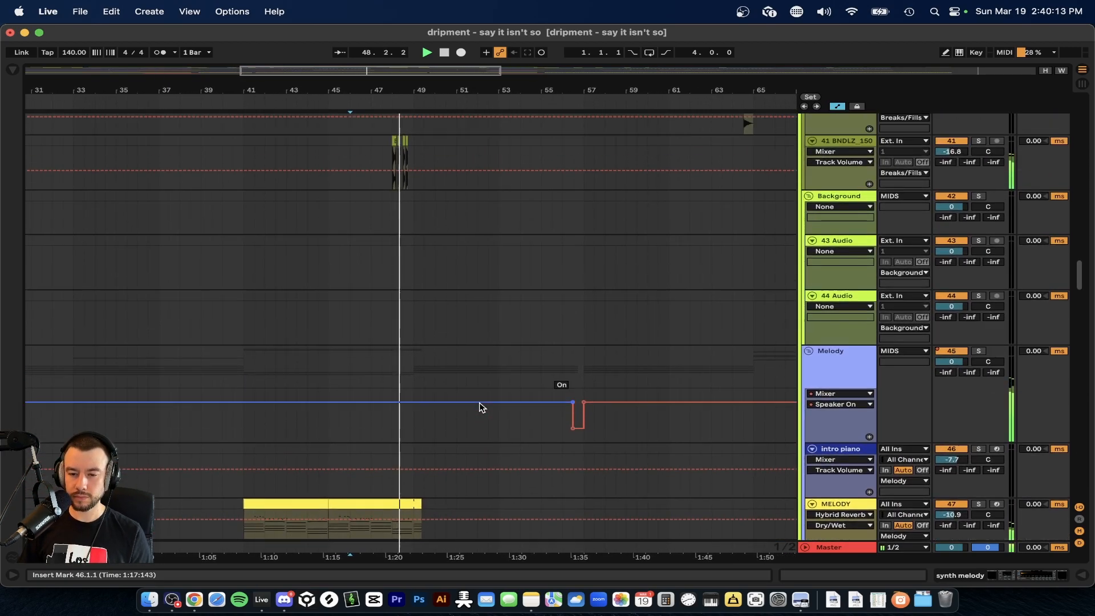
scroll(479, 407, "up", 10)
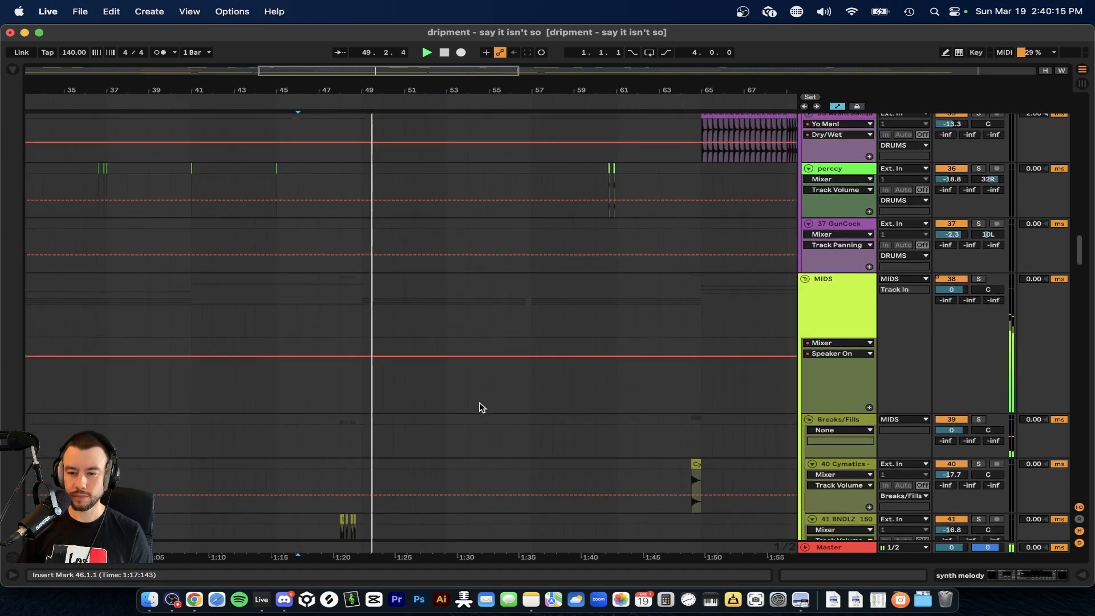
scroll(479, 403, "up", 20)
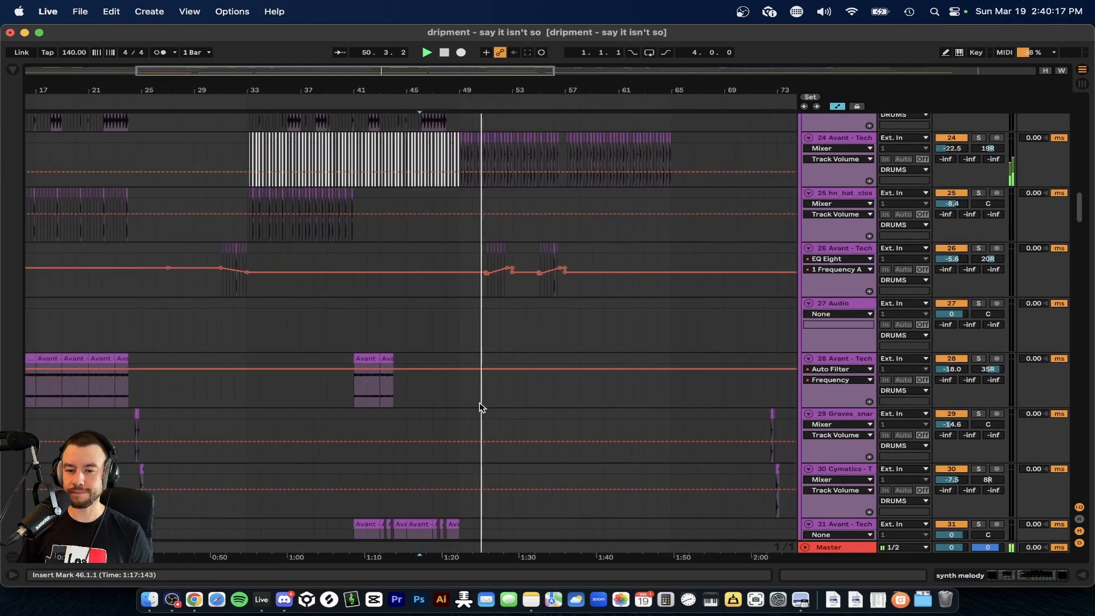
scroll(479, 408, "up", 5)
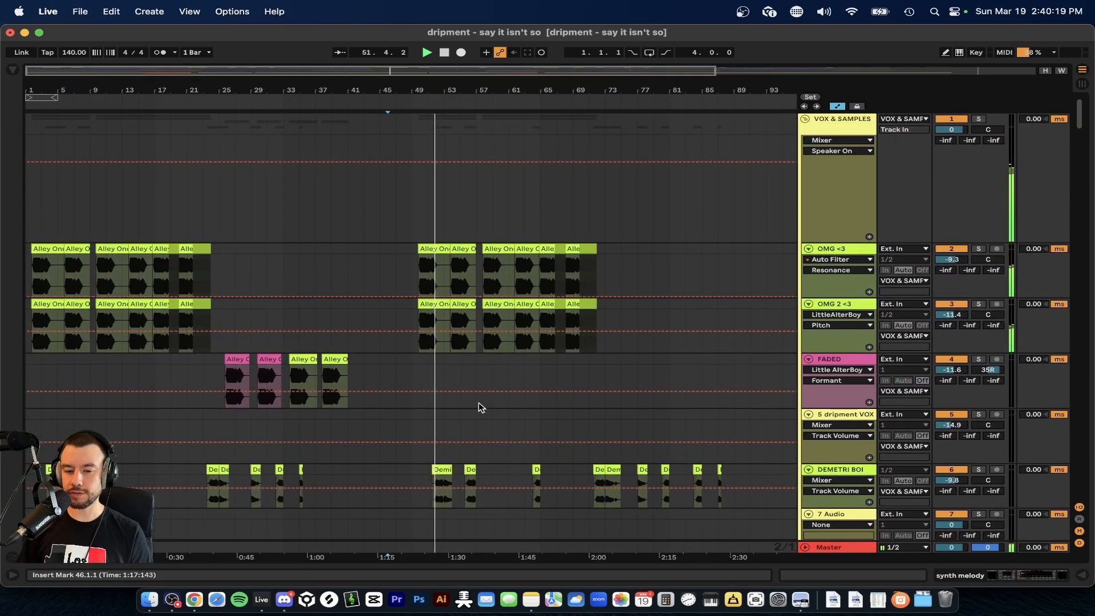
scroll(82, 326, "up", 5)
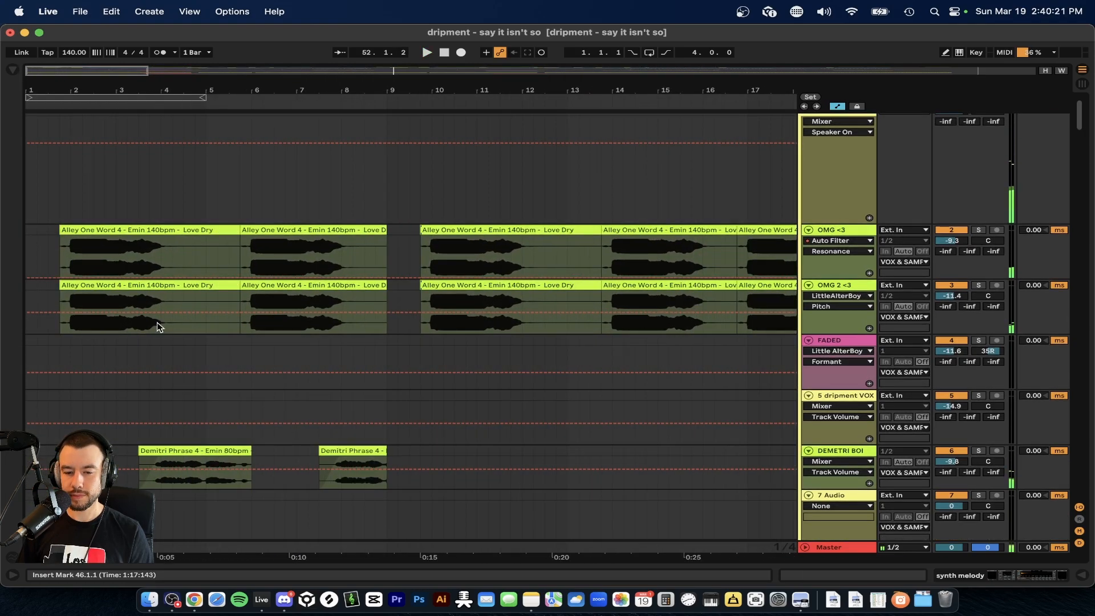
scroll(157, 327, "down", 20)
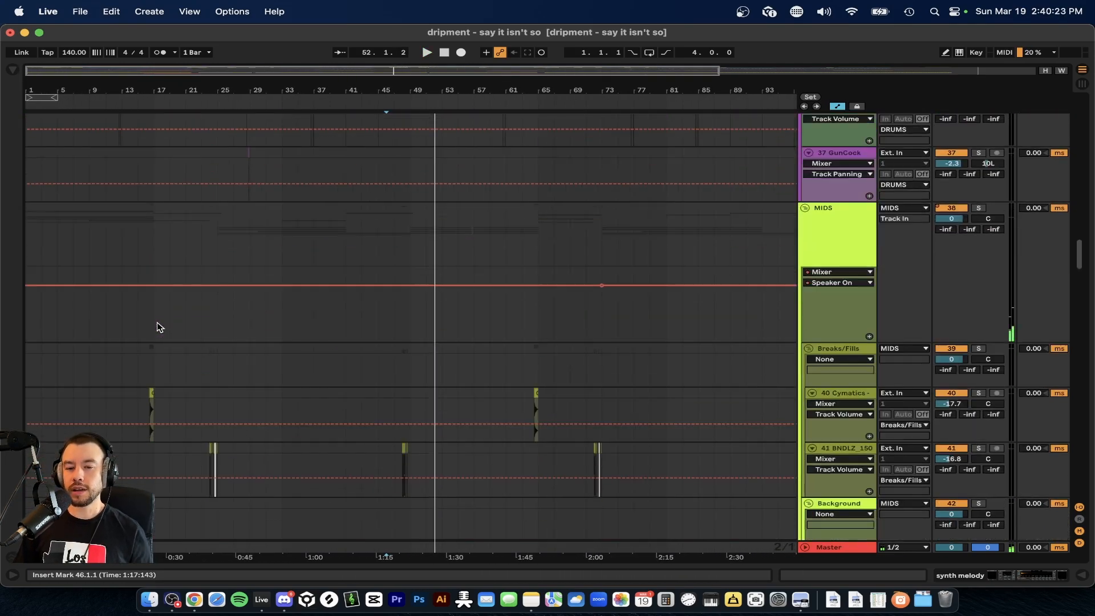
Look over the arrangement from the return and bus tracks up through the LOWS, RIFF and Counter tracks to the SAWWW track.
scroll(159, 327, "down", 20)
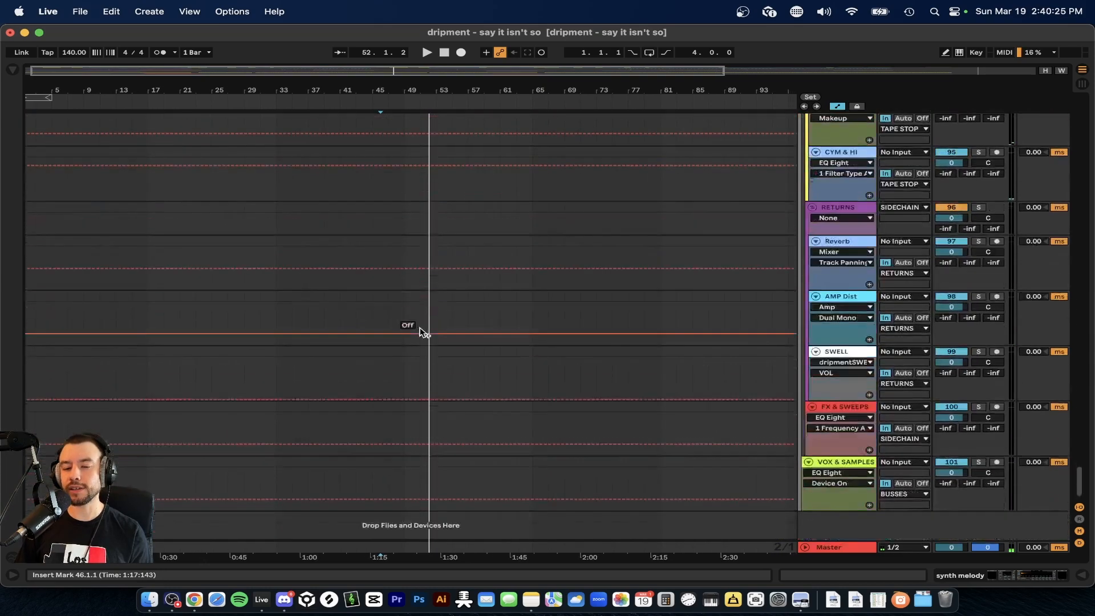
scroll(423, 333, "up", 15)
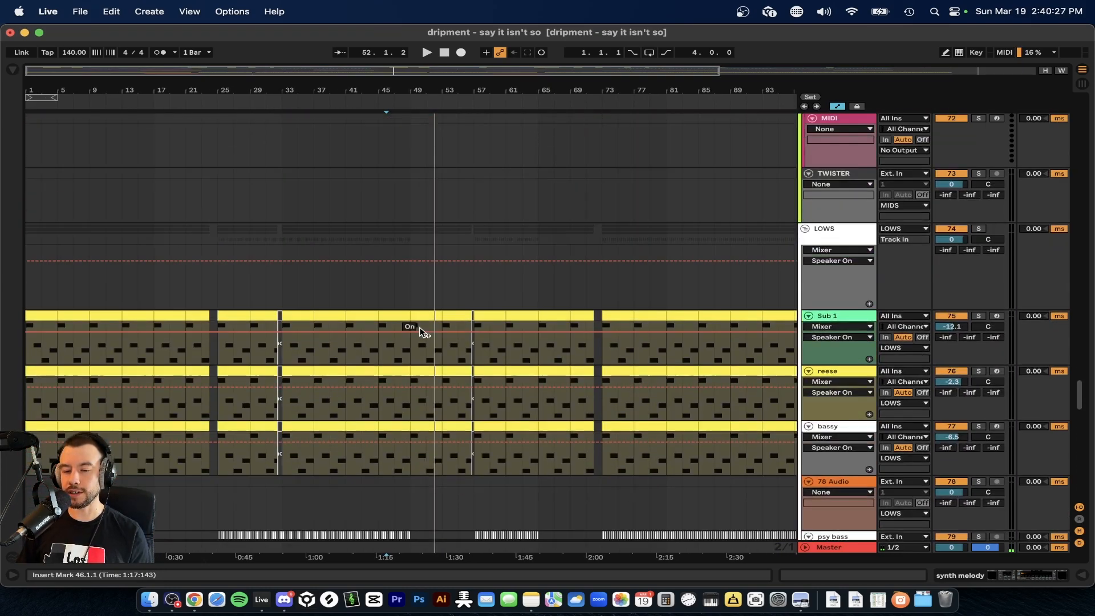
scroll(422, 332, "up", 10)
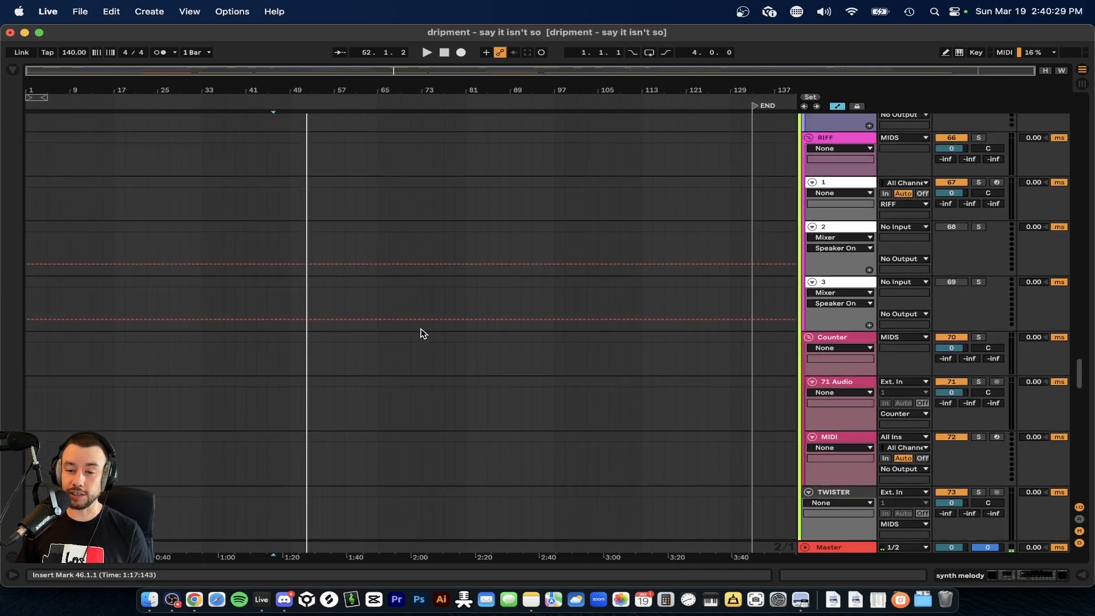
scroll(422, 333, "up", 8)
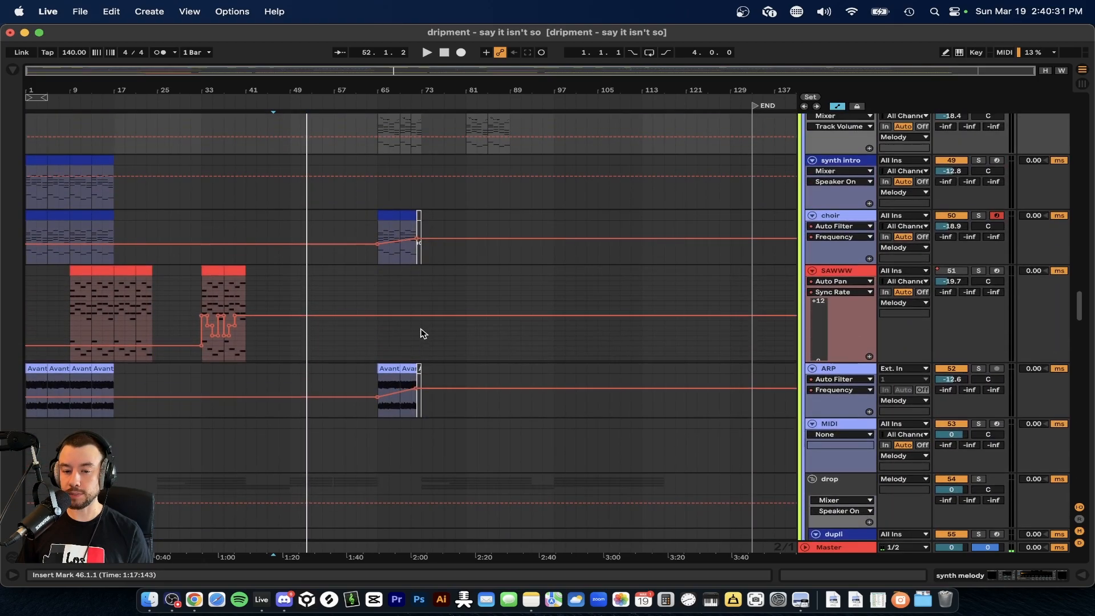
scroll(300, 384, "down", 1)
scroll(307, 285, "up", 3)
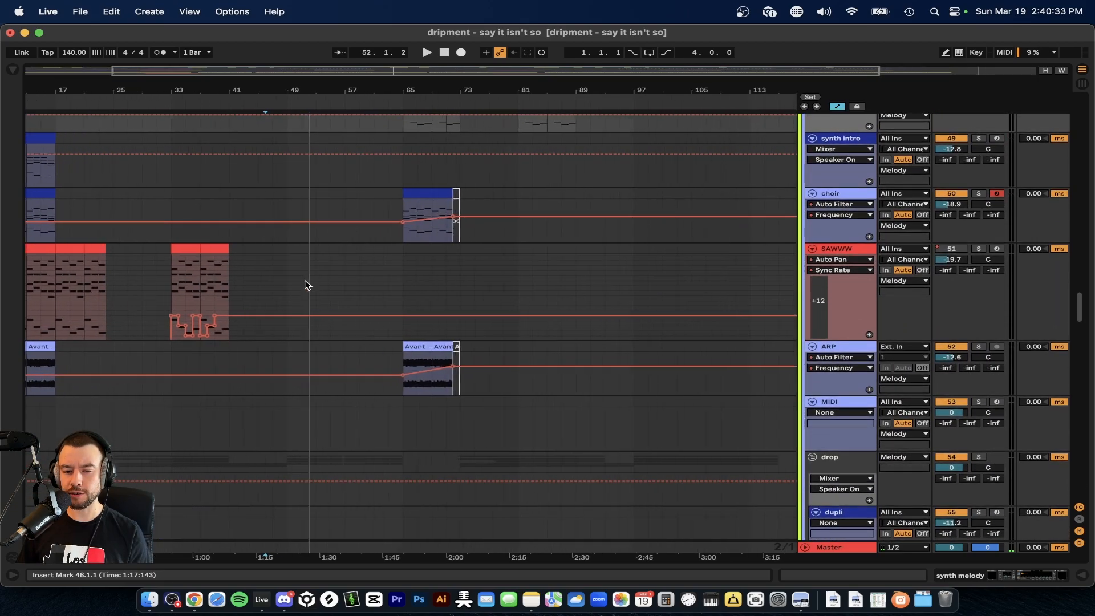
Examine the synth intro, choir, SAWWW, MELODY and intro piano clips from bar 1 onward, up to the vocal tracks.
scroll(307, 286, "left", 3)
scroll(308, 286, "left", 2)
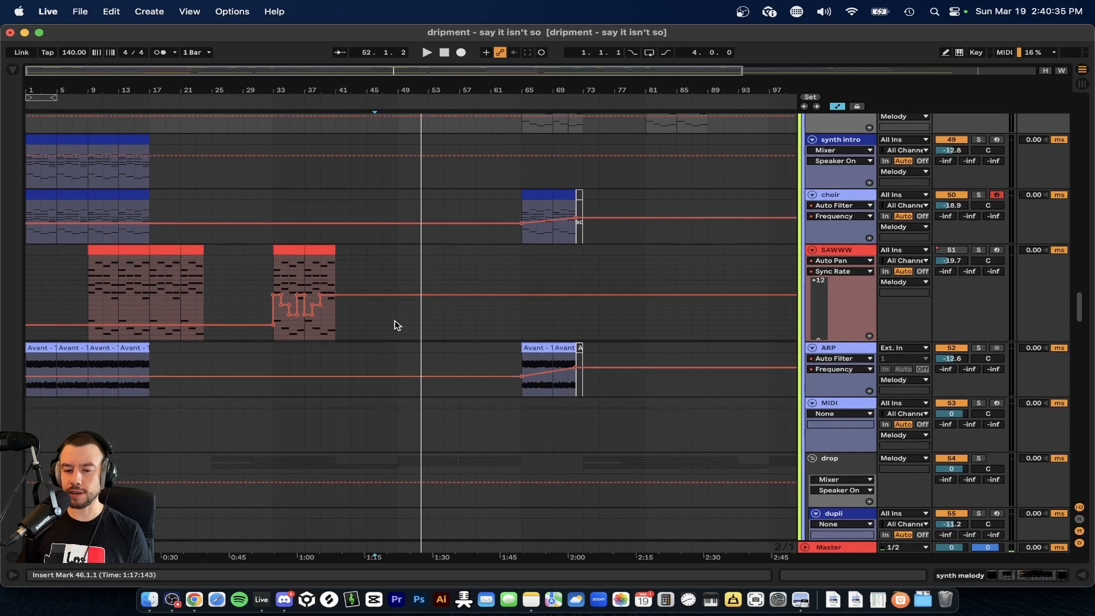
scroll(396, 323, "down", 1)
scroll(417, 365, "up", 8)
scroll(158, 334, "down", 1)
scroll(158, 334, "up", 2)
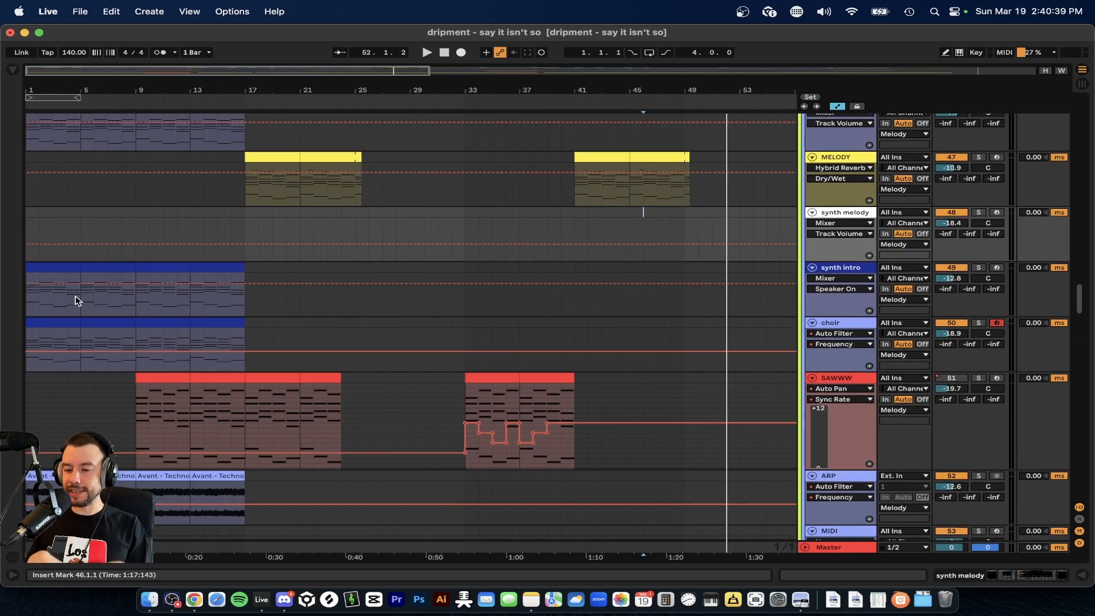
scroll(76, 301, "up", 20)
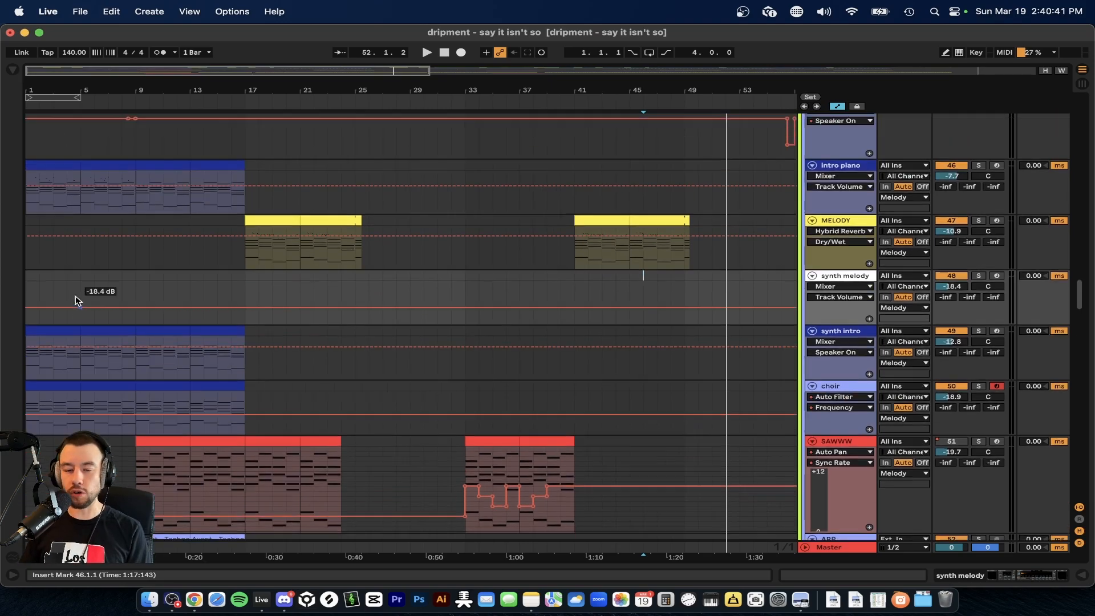
scroll(76, 300, "up", 3)
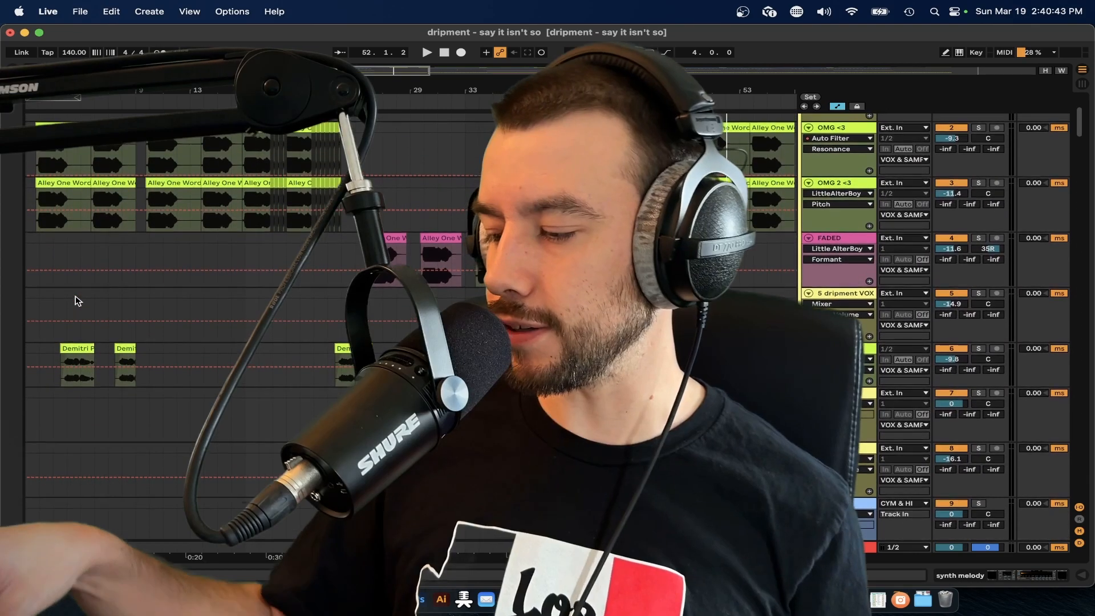